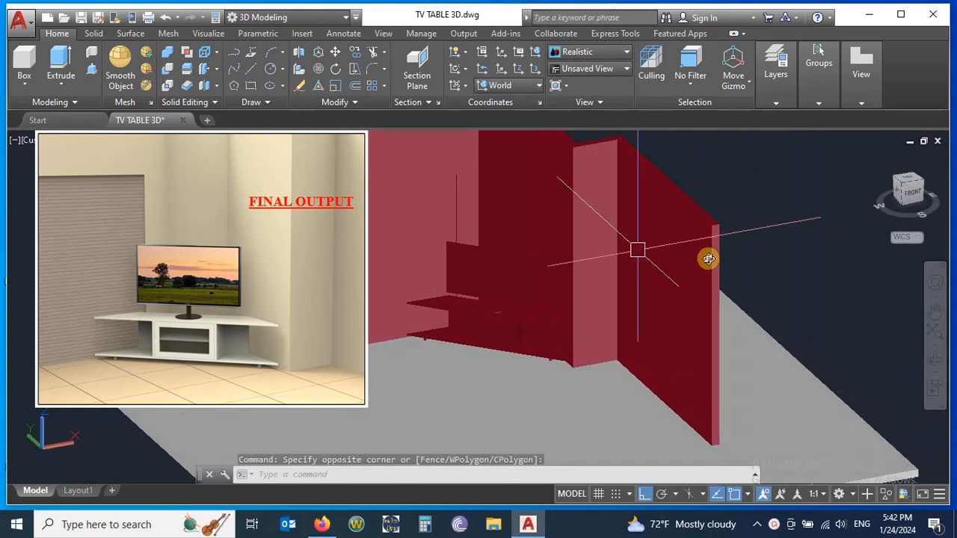
# - Examine the walls and TV table in the 2D Wireframe visual style, and restore the Realistic style
pyautogui.click(578, 52)
pyautogui.click(576, 137)
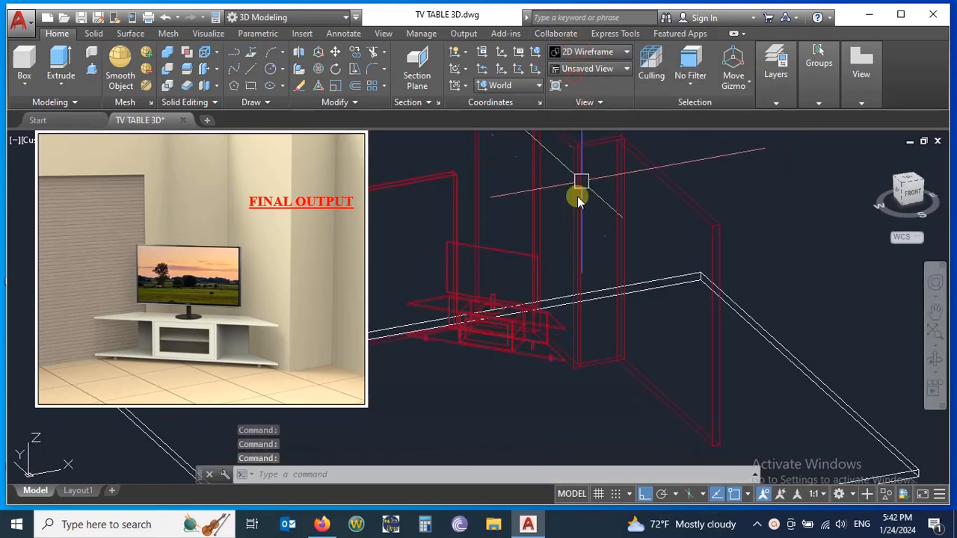
pyautogui.keyDown('shift'); pyautogui.moveTo(551, 222); pyautogui.dragTo(601, 340, button='middle'); pyautogui.keyUp('shift')
pyautogui.scroll(1, 532, 350)
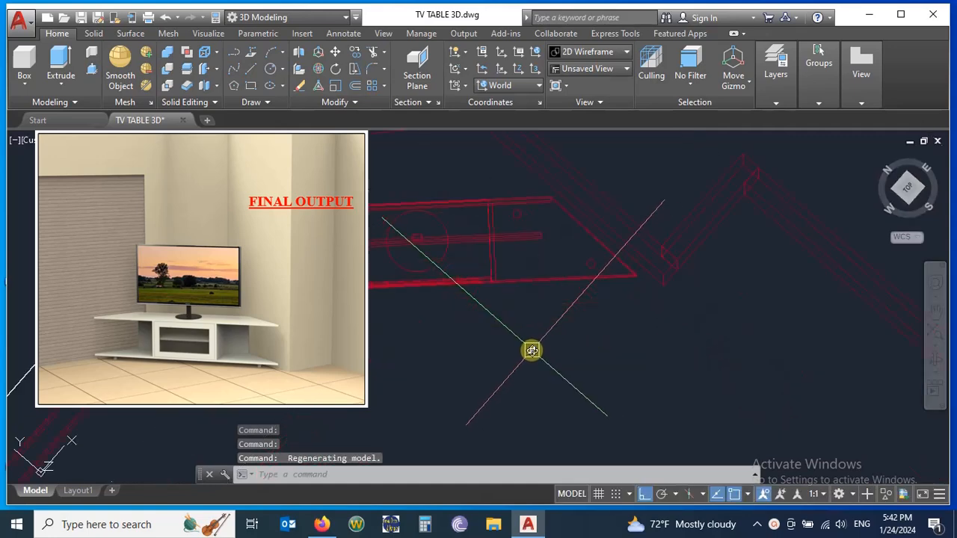
pyautogui.keyDown('shift'); pyautogui.moveTo(542, 339); pyautogui.dragTo(594, 135, button='middle'); pyautogui.keyUp('shift')
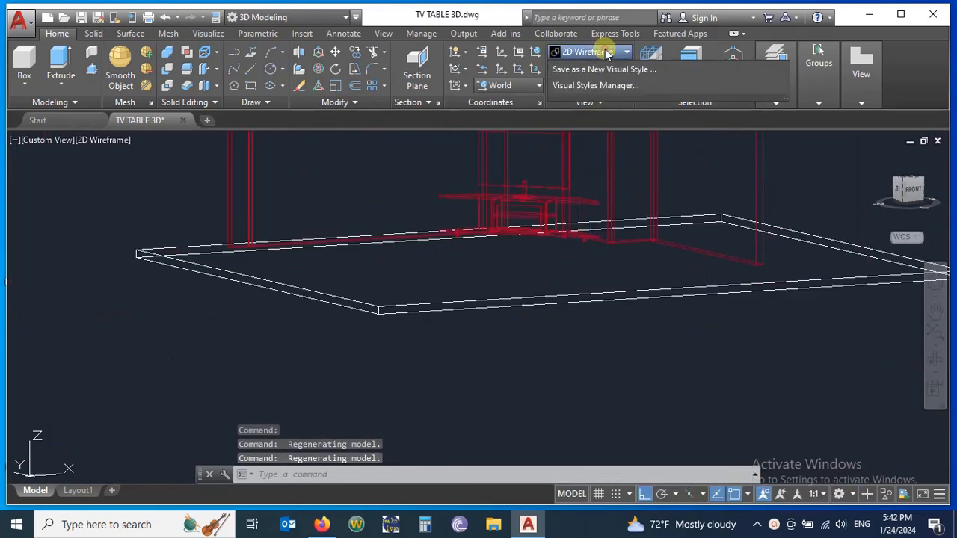
pyautogui.click(605, 51)
pyautogui.click(751, 85)
pyautogui.moveTo(530, 257)
pyautogui.keyDown('shift'); pyautogui.mouseDown(button='middle')
pyautogui.moveTo(555, 302)
pyautogui.moveTo(590, 143)
pyautogui.moveTo(571, 186)
pyautogui.moveTo(582, 213)
pyautogui.moveTo(600, 188)
pyautogui.moveTo(613, 220)
pyautogui.moveTo(590, 217)
pyautogui.mouseUp(button='middle'); pyautogui.keyUp('shift')
pyautogui.scroll(5, 609, 205)
# - Open the Materials Browser and add the Wheat matte wall paint from the Autodesk Library to the document materials for editing
pyautogui.click(712, 204)
pyautogui.write('ma')
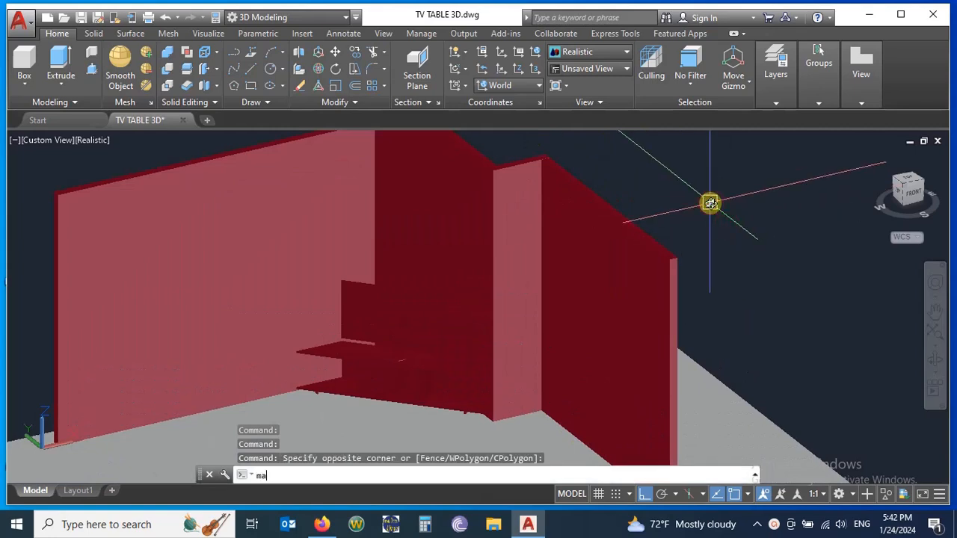
pyautogui.write('t')
pyautogui.press('Return')
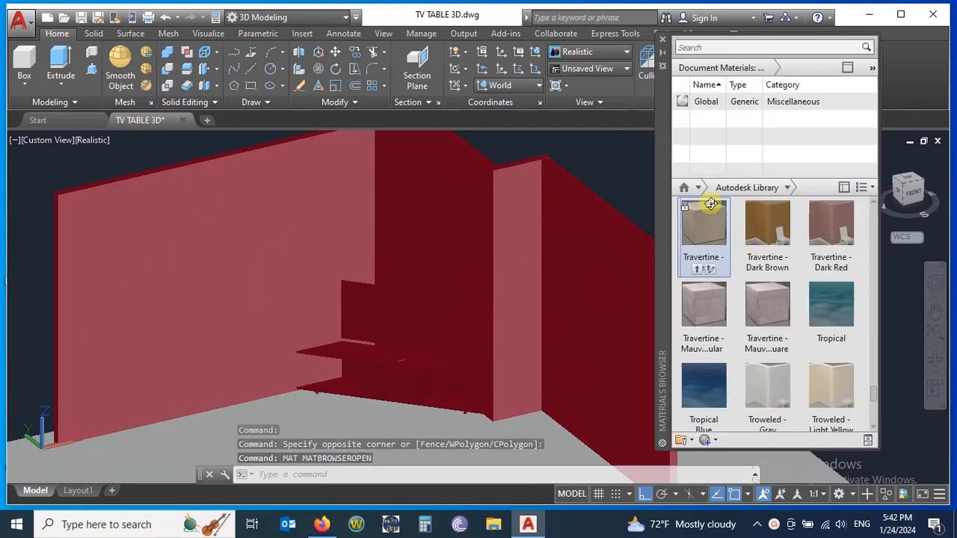
pyautogui.scroll(-3, 348, 219)
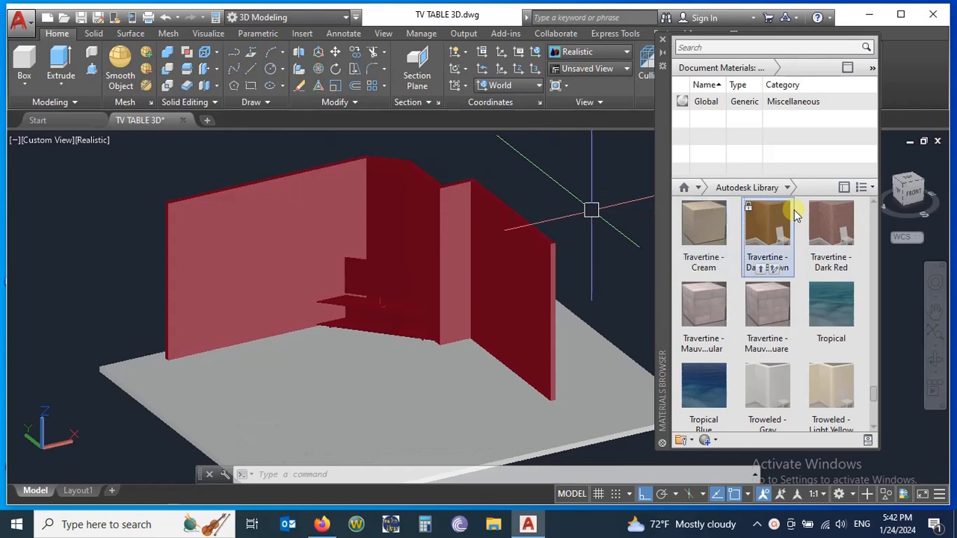
pyautogui.scroll(-8, 806, 291)
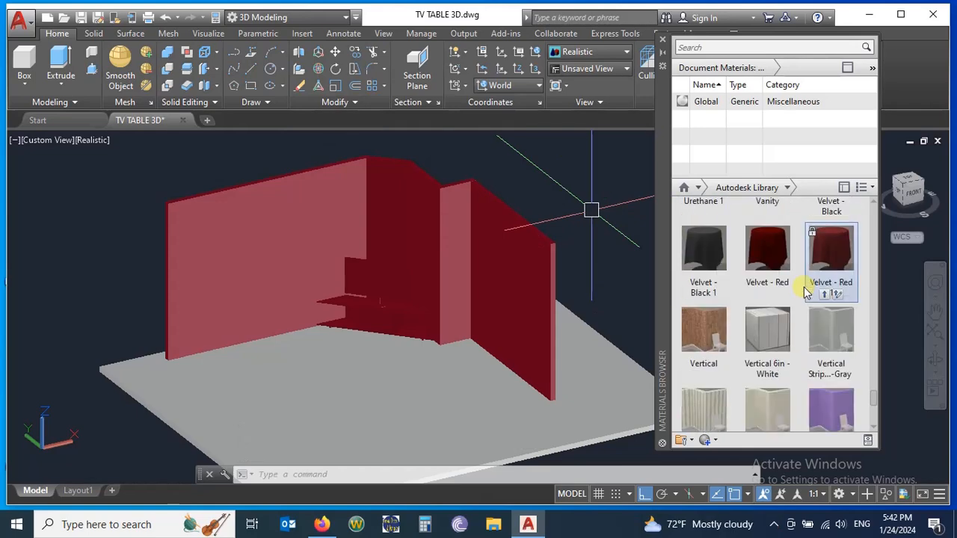
pyautogui.scroll(-5, 806, 292)
pyautogui.scroll(-4, 804, 290)
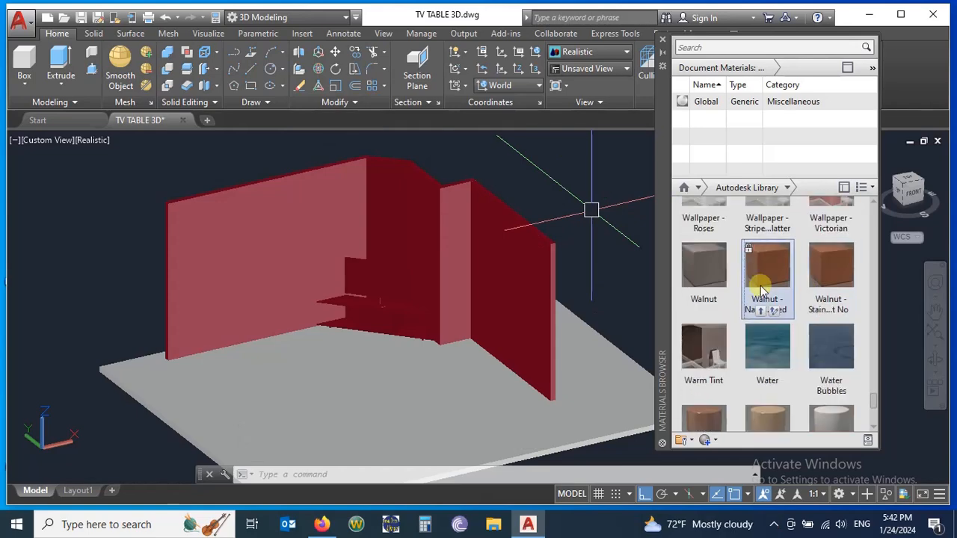
pyautogui.scroll(-6, 762, 273)
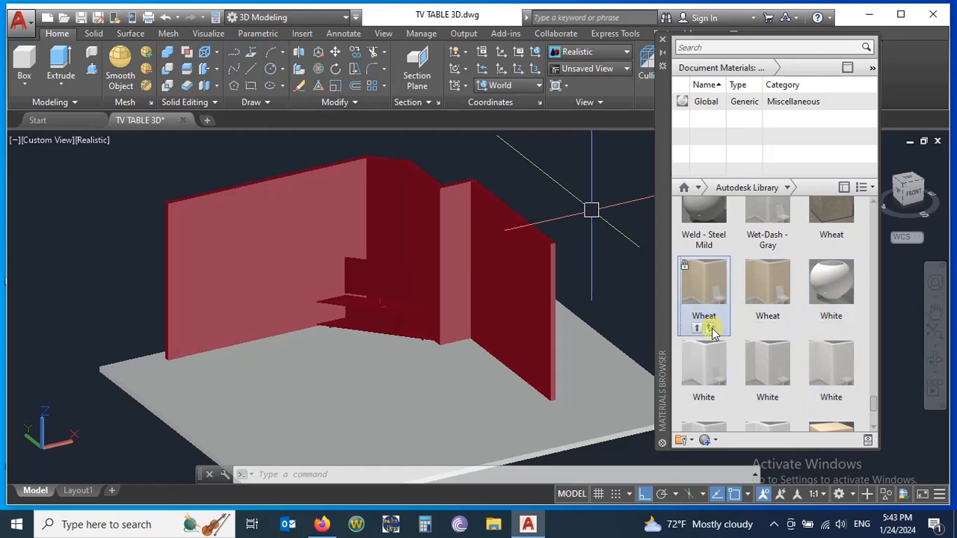
pyautogui.click(709, 329)
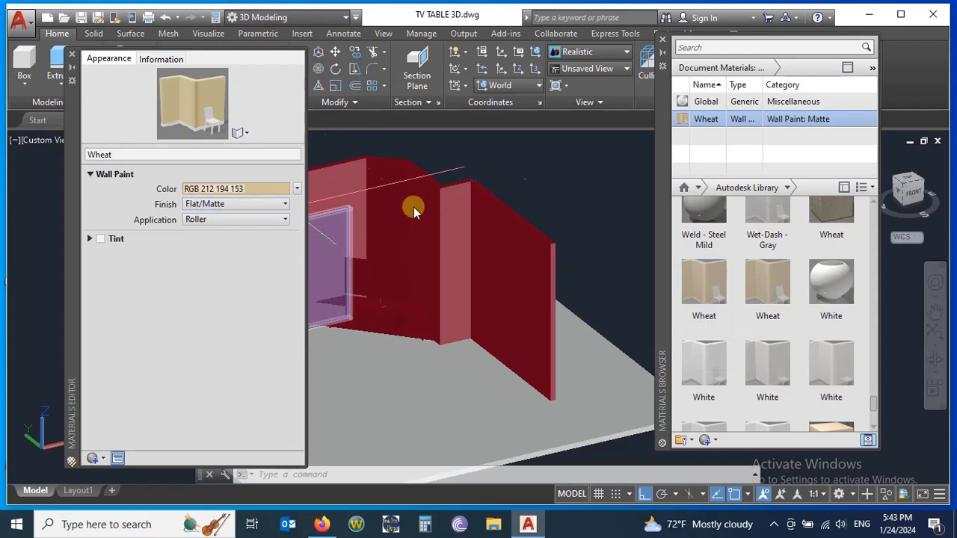
# - Apply the Wheat wall paint to all the room's wall segments, including the one framing the opening
pyautogui.moveTo(547, 175)
pyautogui.keyDown('shift'); pyautogui.mouseDown(button='middle')
pyautogui.moveTo(387, 169)
pyautogui.moveTo(414, 167)
pyautogui.mouseUp(button='middle'); pyautogui.keyUp('shift')
pyautogui.click(415, 168)
pyautogui.click(478, 157)
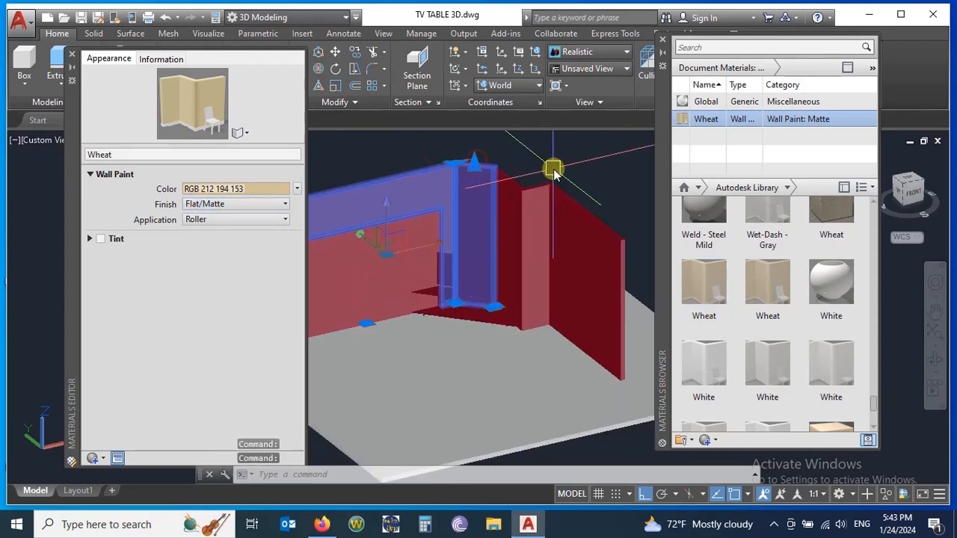
pyautogui.scroll(4, 553, 169)
pyautogui.click(459, 196)
pyautogui.click(537, 213)
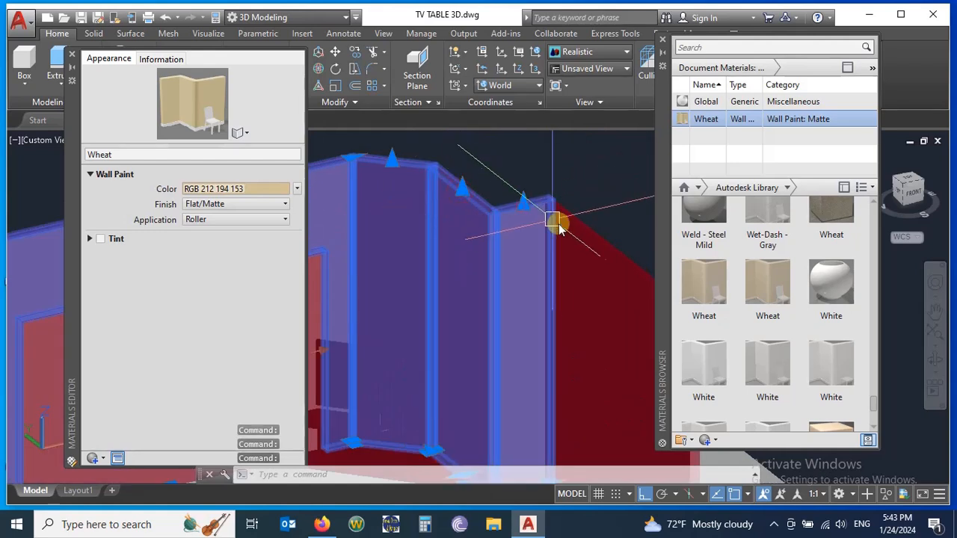
pyautogui.click(566, 226)
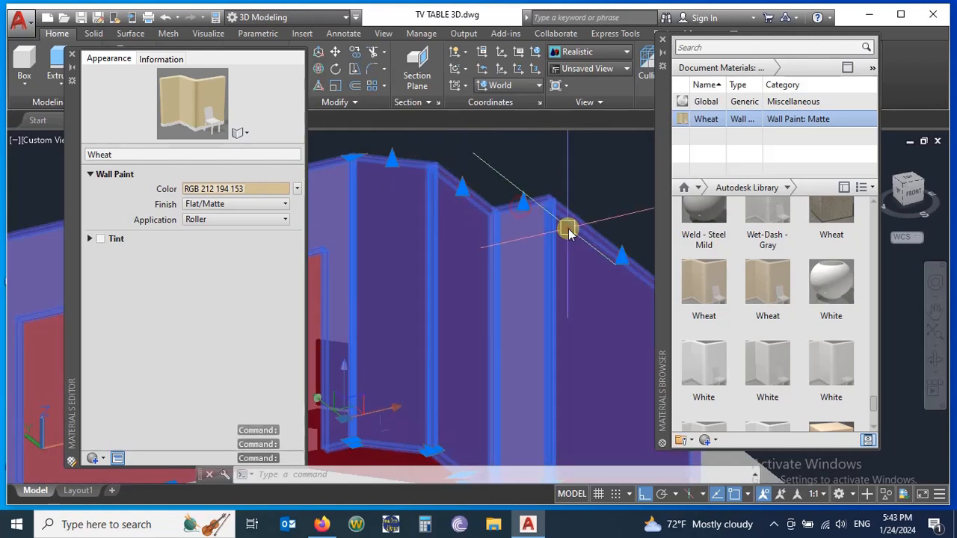
pyautogui.click(729, 125)
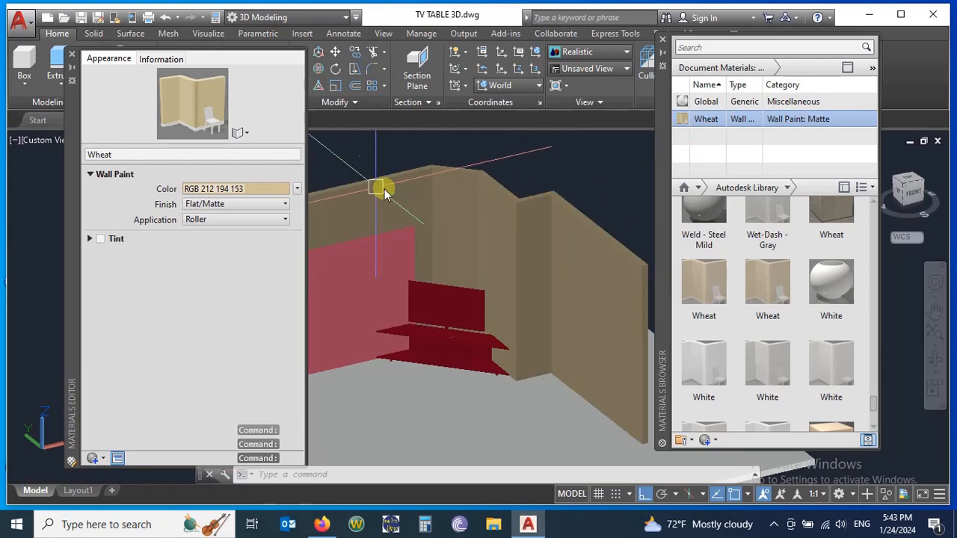
# - Set the Wheat paint's finish to Flat/Matte and its application to Roller
pyautogui.click(384, 192)
pyautogui.click(225, 206)
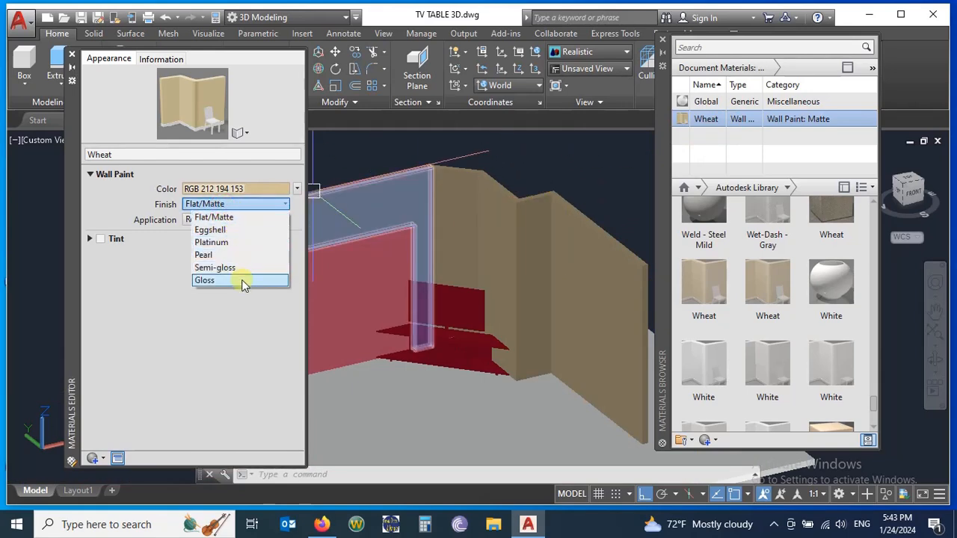
pyautogui.click(246, 217)
pyautogui.click(201, 224)
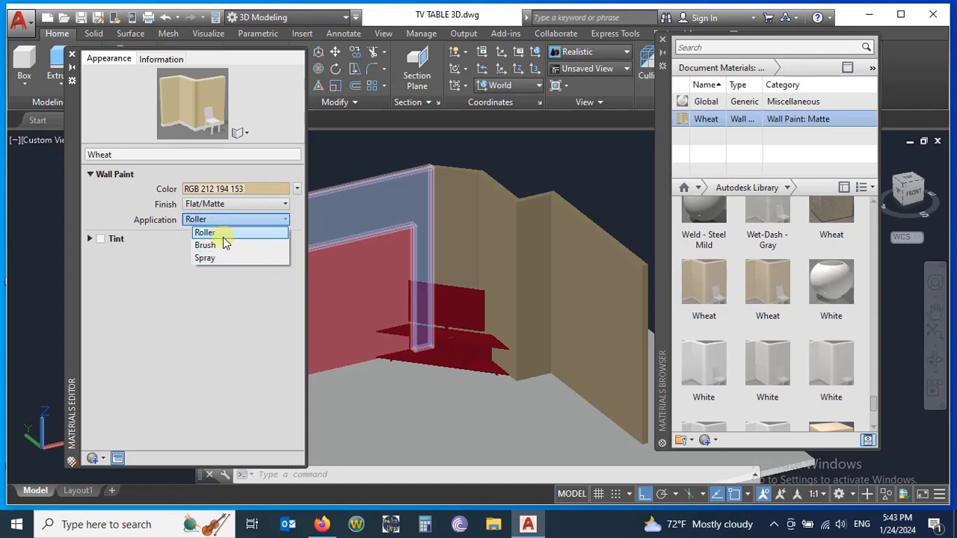
pyautogui.click(220, 234)
# - Lighten the Wheat paint's color to RGB 222, 208, 176 and close the material's editor
pyautogui.scroll(-2, 500, 260)
pyautogui.moveTo(497, 257)
pyautogui.keyDown('shift'); pyautogui.mouseDown(button='middle')
pyautogui.moveTo(485, 248)
pyautogui.moveTo(496, 248)
pyautogui.mouseUp(button='middle'); pyautogui.keyUp('shift')
pyautogui.scroll(3, 496, 247)
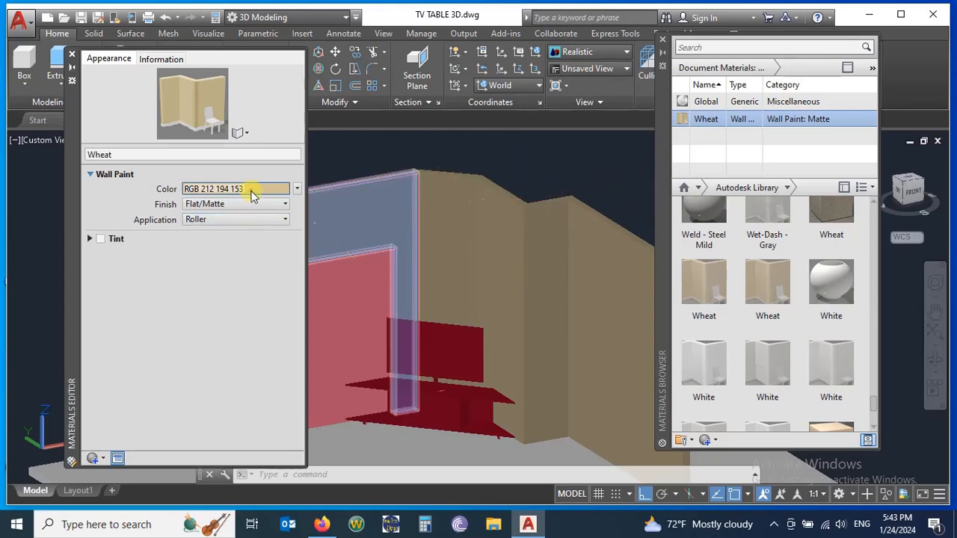
pyautogui.click(252, 194)
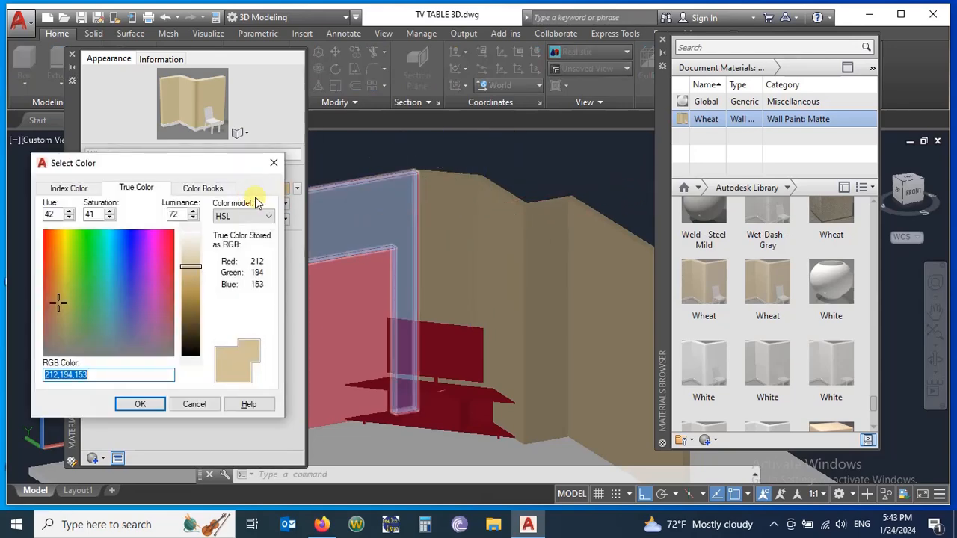
pyautogui.click(191, 257)
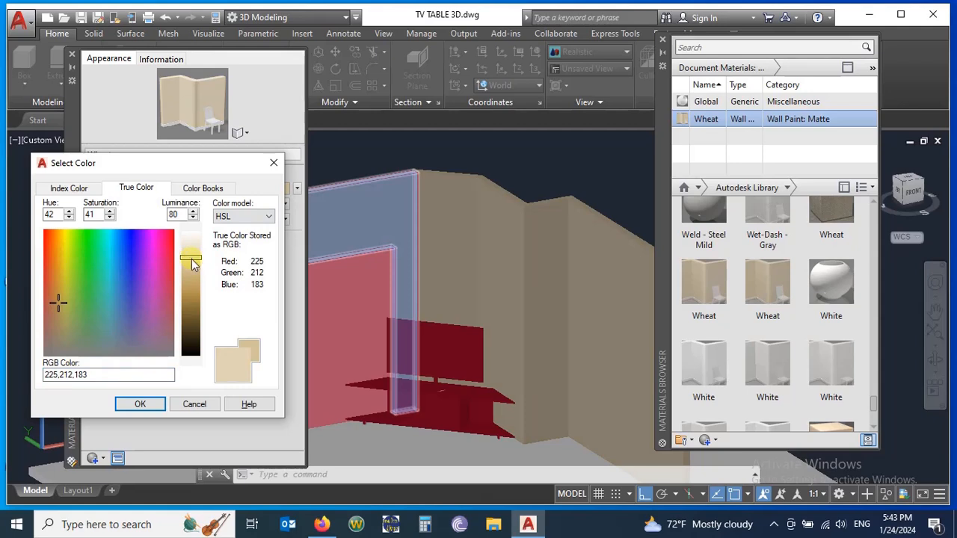
pyautogui.click(142, 405)
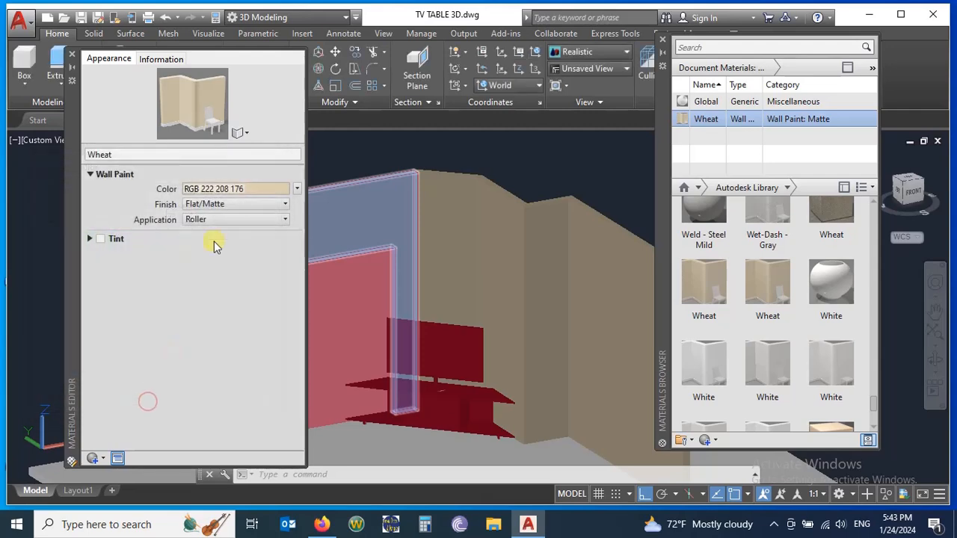
pyautogui.click(72, 59)
# - Find the Coarse Polished - White marble in the Autodesk Library and add it to the document materials for editing
pyautogui.keyDown('shift'); pyautogui.moveTo(224, 269); pyautogui.dragTo(353, 201, button='middle'); pyautogui.keyUp('shift')
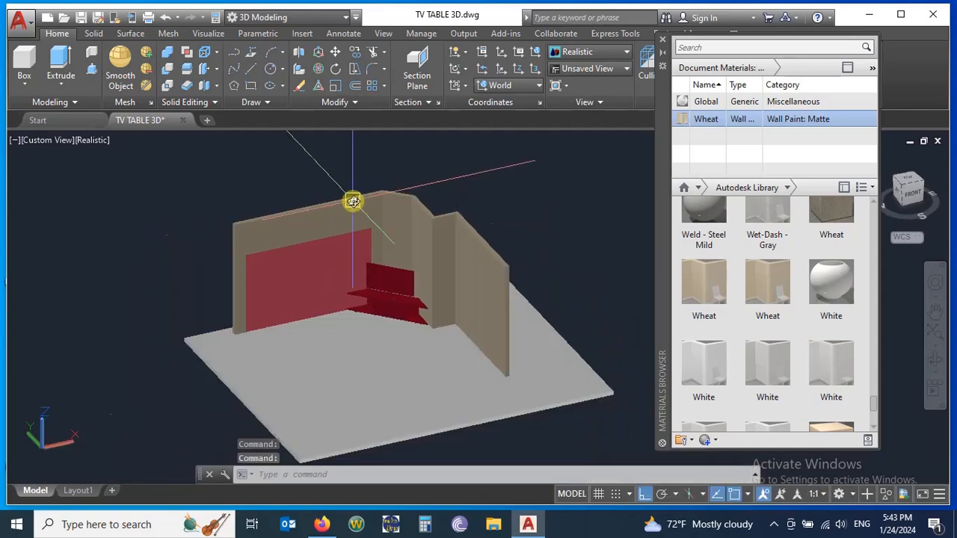
pyautogui.scroll(3, 433, 327)
pyautogui.scroll(4, 263, 399)
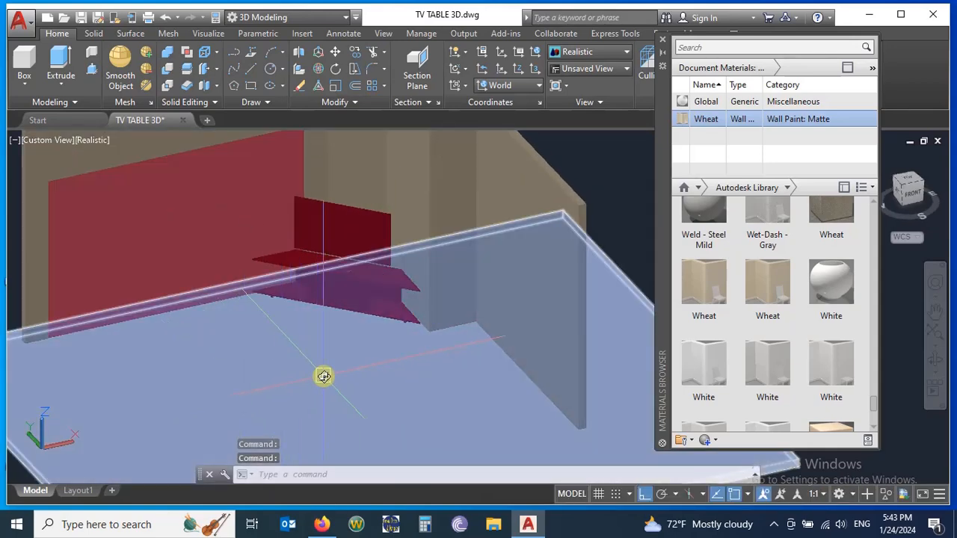
pyautogui.scroll(-3, 774, 338)
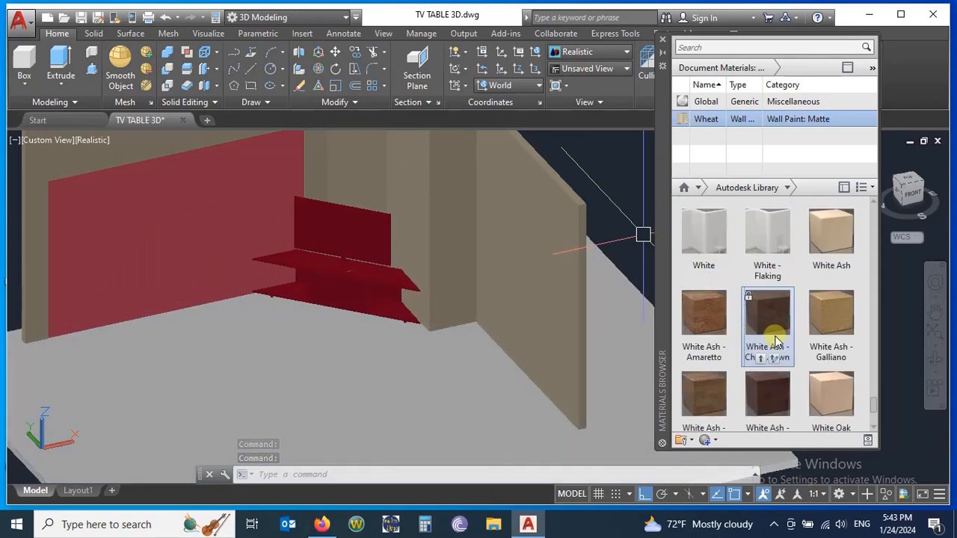
pyautogui.scroll(-6, 774, 340)
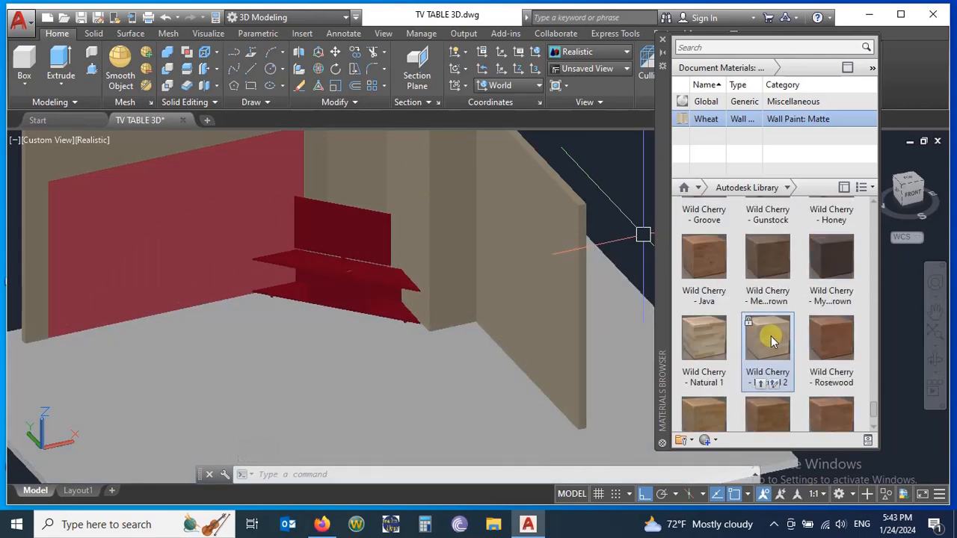
pyautogui.scroll(-3, 773, 329)
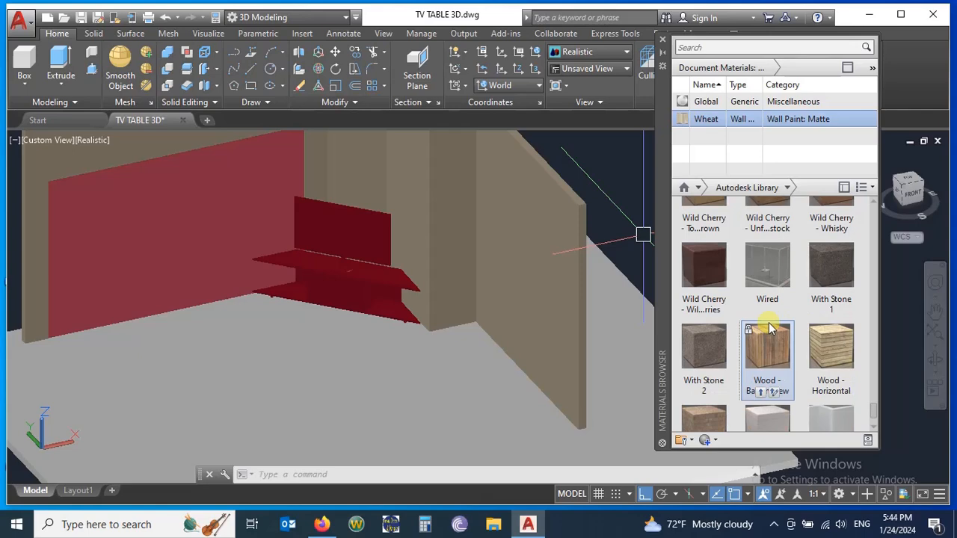
pyautogui.scroll(-3, 771, 330)
pyautogui.scroll(-3, 771, 327)
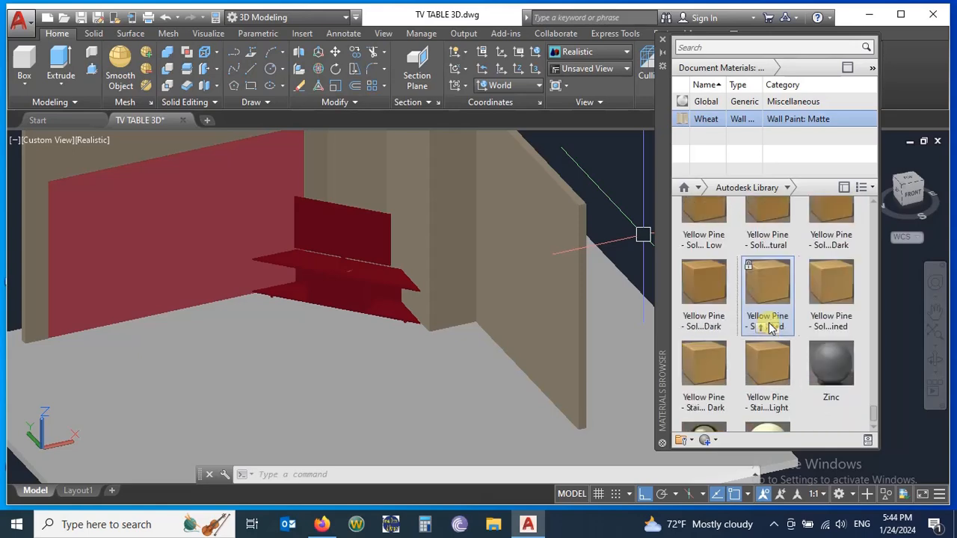
pyautogui.scroll(8, 771, 328)
pyautogui.scroll(20, 829, 323)
pyautogui.scroll(-3, 835, 321)
pyautogui.scroll(-1, 838, 319)
pyautogui.scroll(-10, 838, 319)
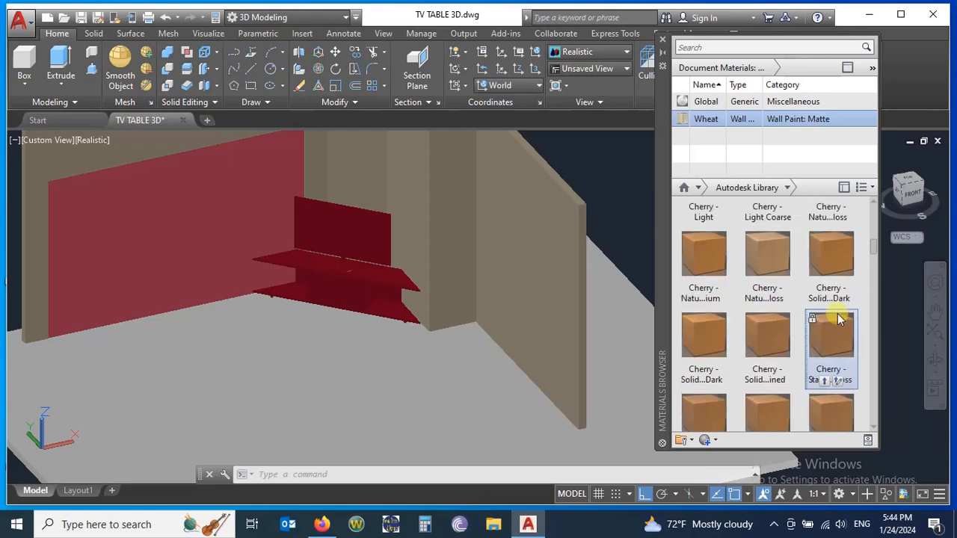
pyautogui.scroll(-3, 838, 319)
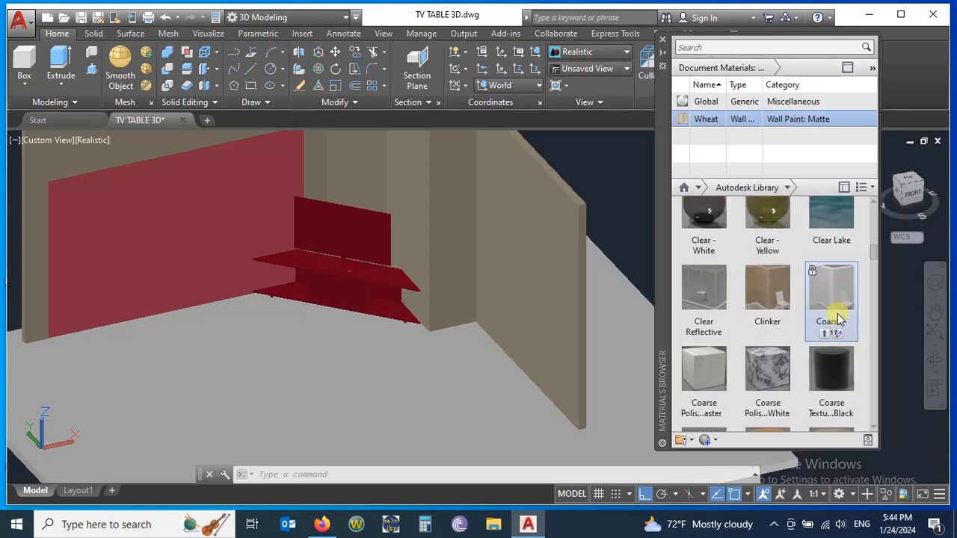
pyautogui.scroll(-2, 838, 319)
pyautogui.scroll(2, 838, 319)
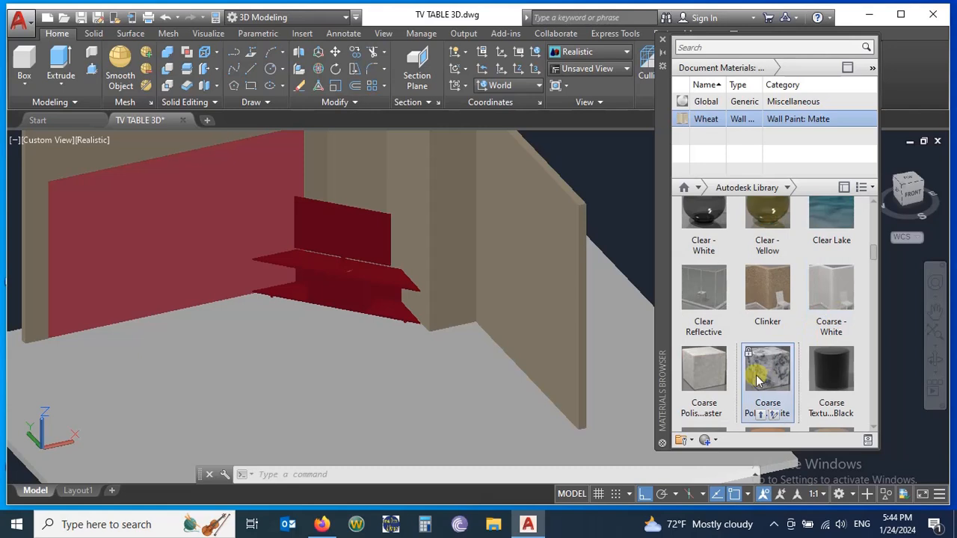
pyautogui.click(779, 417)
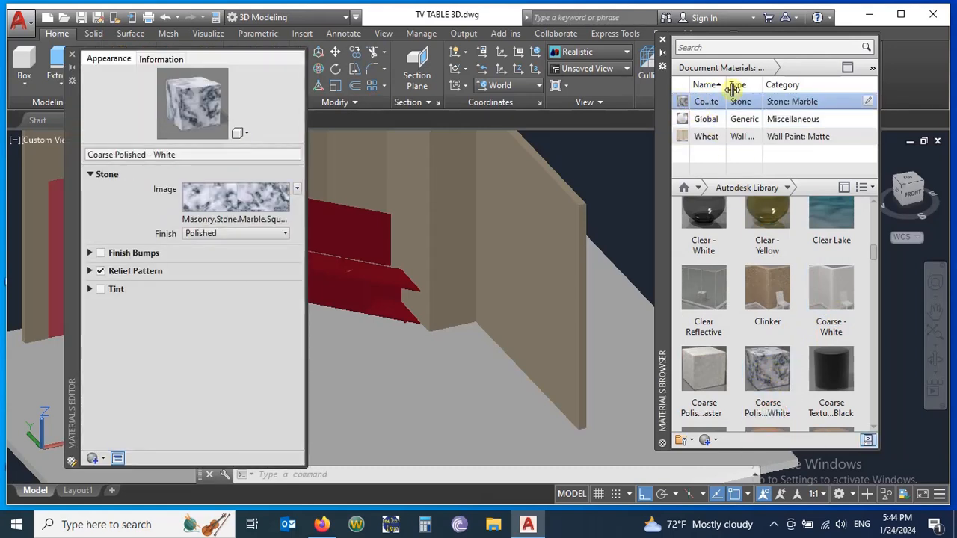
# - Apply the Coarse Polished - White marble to the floor slab and check its texture up close
pyautogui.scroll(-2, 606, 234)
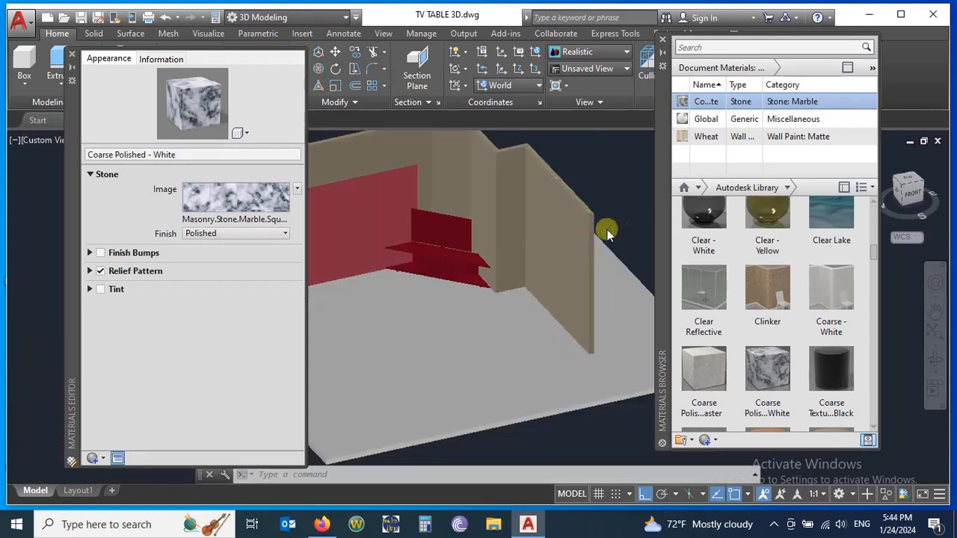
pyautogui.click(472, 348)
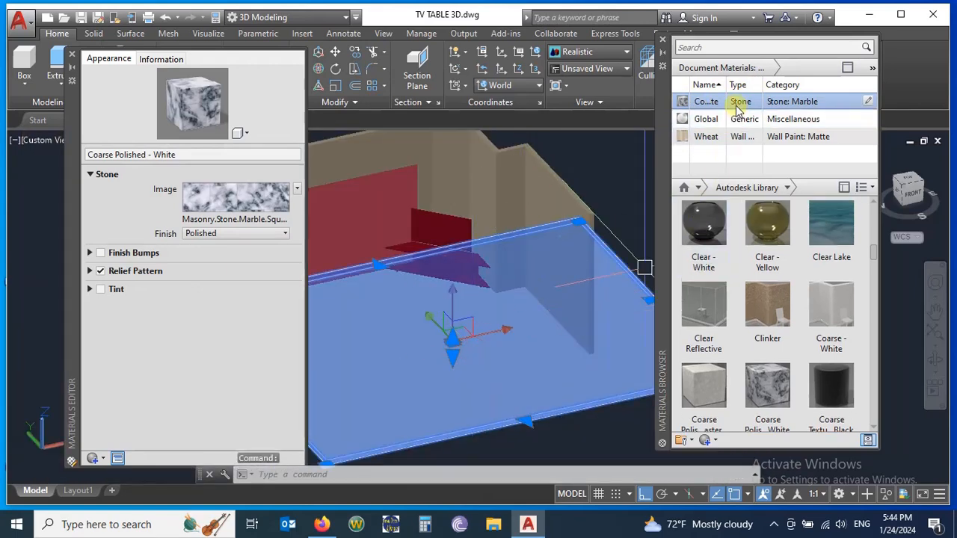
pyautogui.press('Escape')
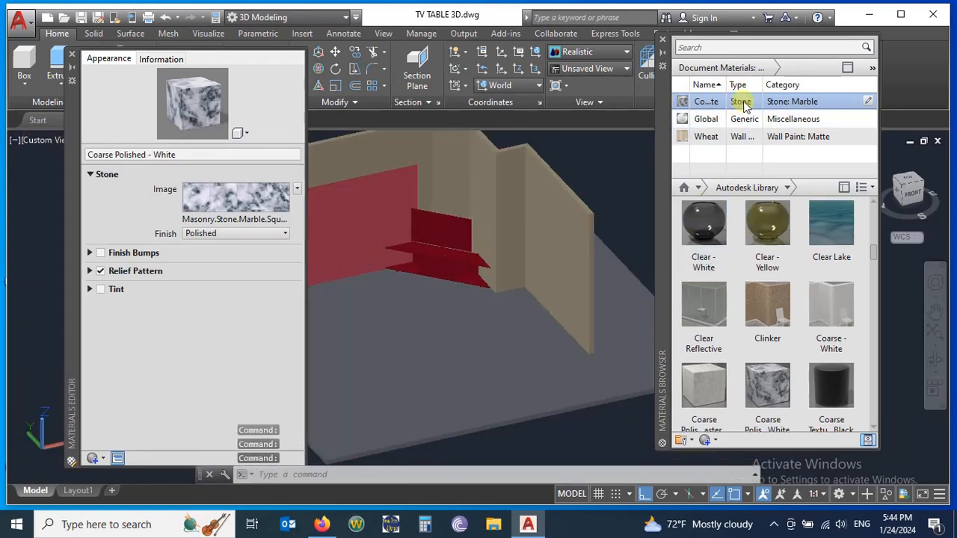
pyautogui.moveTo(504, 343); pyautogui.dragTo(504, 343)
pyautogui.scroll(5, 403, 318)
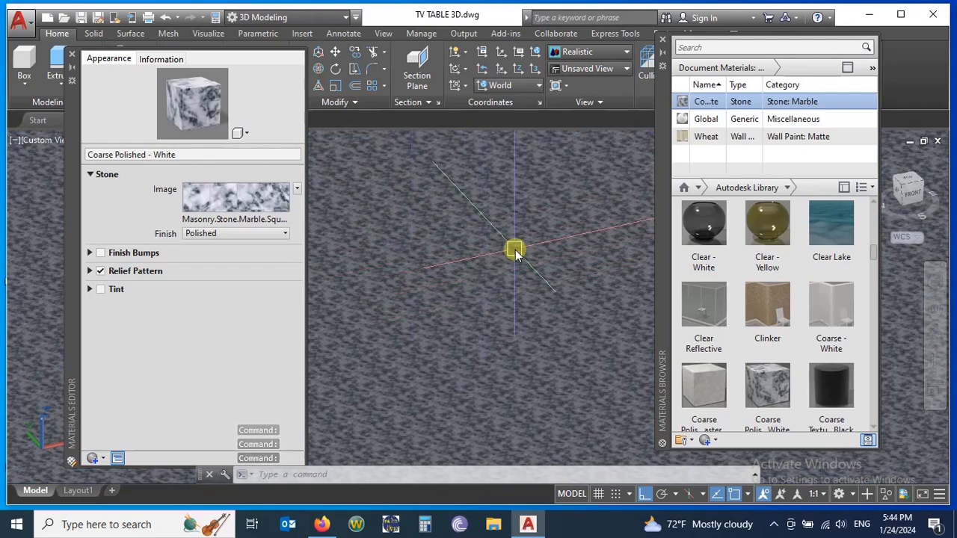
pyautogui.scroll(-4, 515, 253)
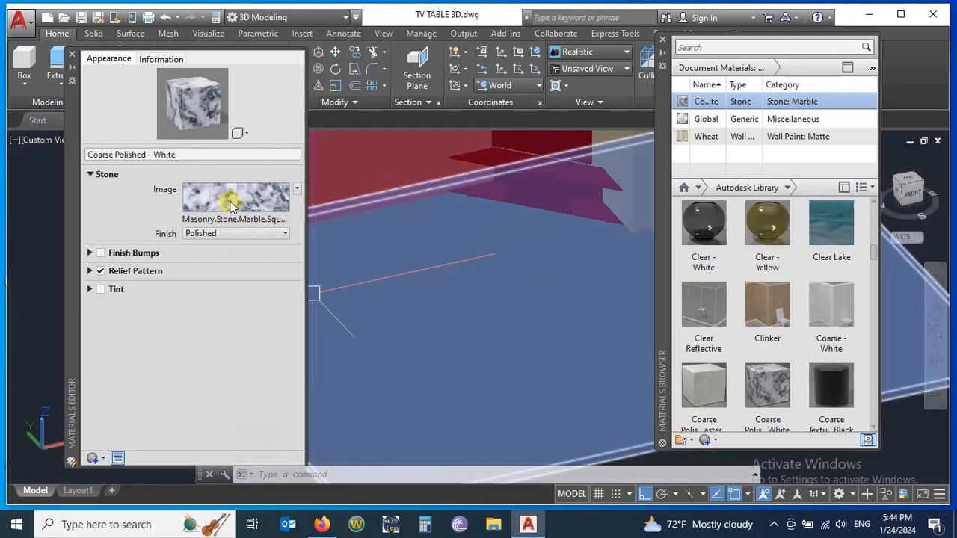
# - Set the floor marble texture's sample size to 1000 in and close its texture editor
pyautogui.click(229, 203)
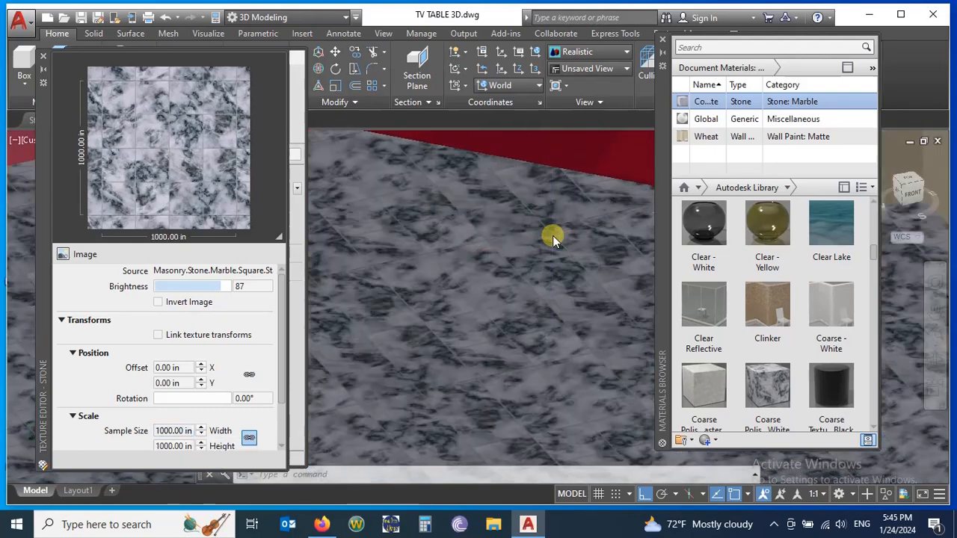
pyautogui.keyDown('shift'); pyautogui.moveTo(552, 238); pyautogui.dragTo(519, 292, button='middle'); pyautogui.keyUp('shift')
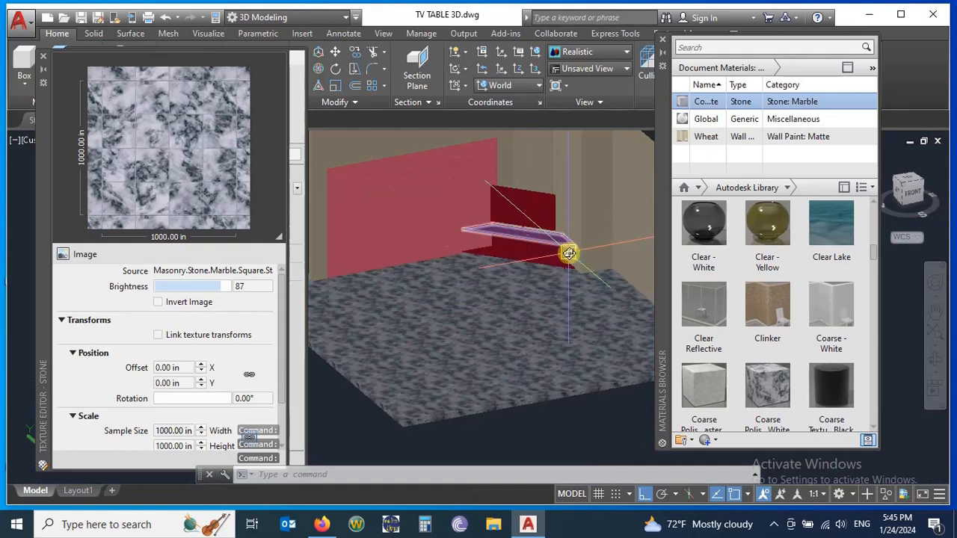
pyautogui.click(43, 59)
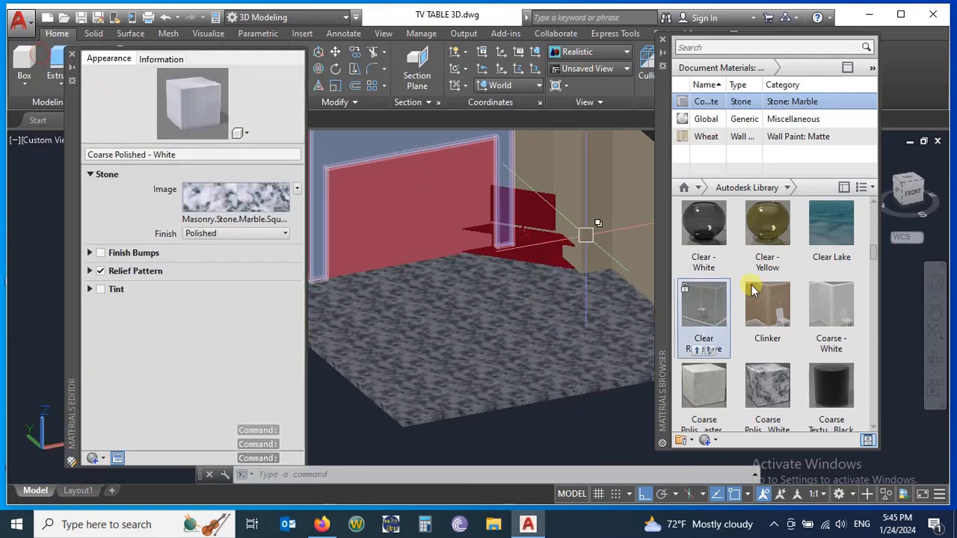
# - Find the Hickory wood flooring in the Autodesk Library, add it to the document materials and apply it to the floor slab
pyautogui.scroll(-10, 765, 324)
pyautogui.scroll(-6, 773, 314)
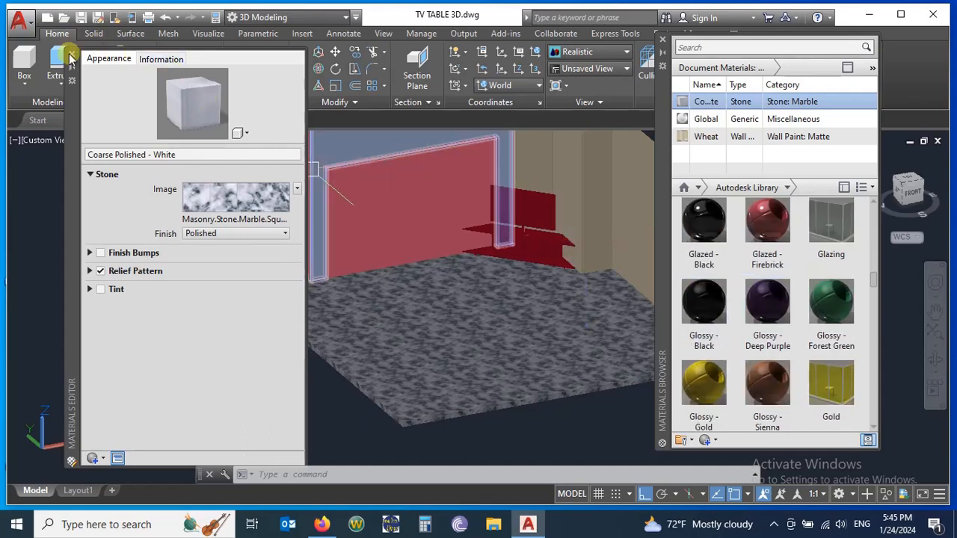
pyautogui.click(71, 61)
pyautogui.scroll(-4, 758, 308)
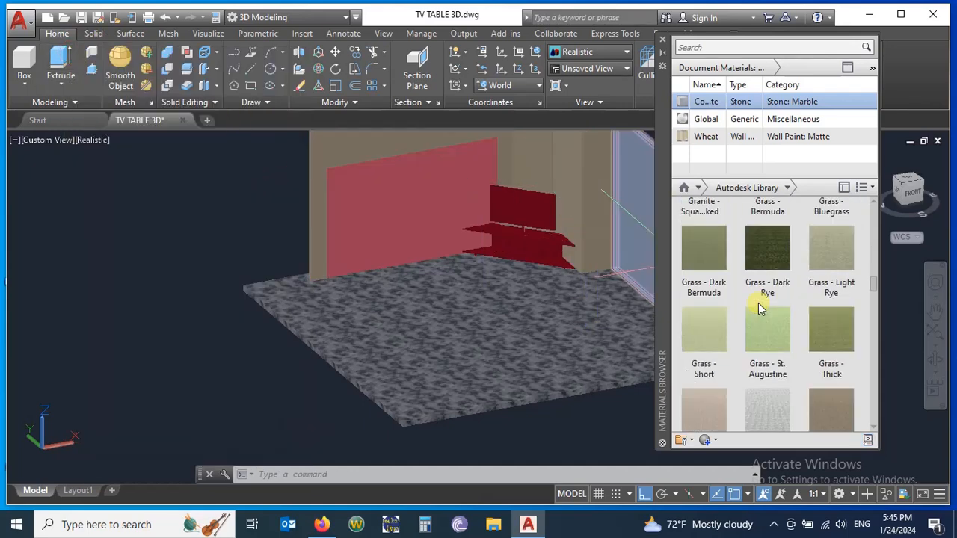
pyautogui.scroll(-6, 759, 308)
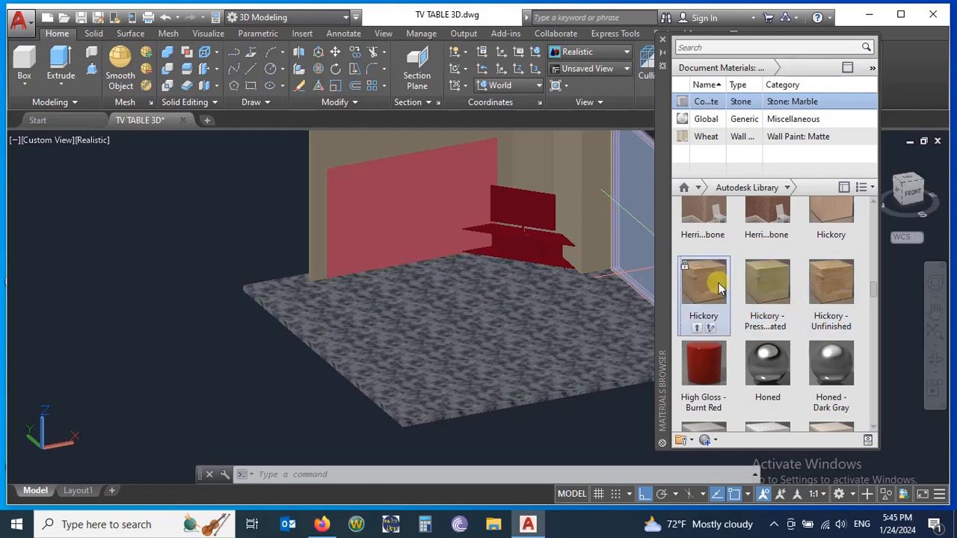
pyautogui.click(710, 327)
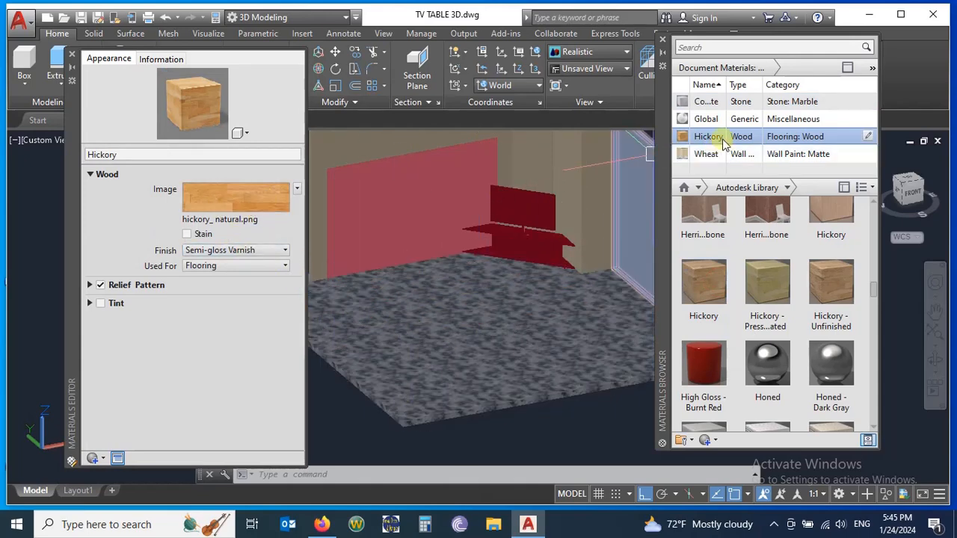
pyautogui.moveTo(527, 313); pyautogui.dragTo(517, 331)
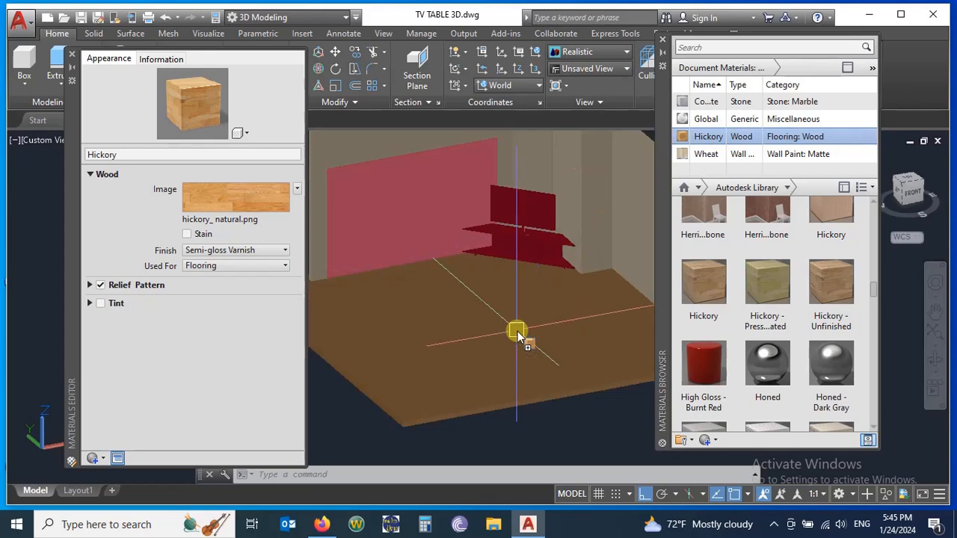
# - Set the Hickory texture's sample size to 200 in, close its editors and check the floor
pyautogui.click(231, 200)
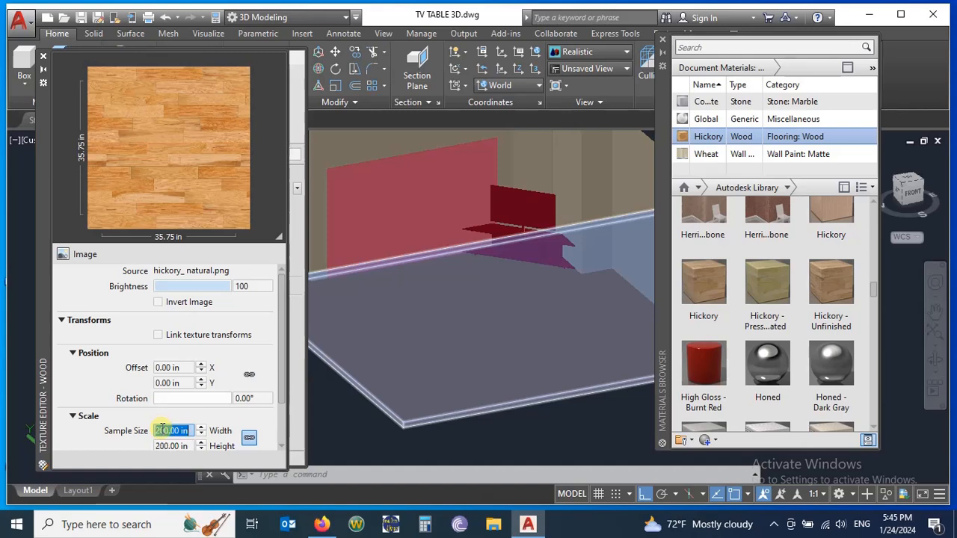
pyautogui.scroll(5, 529, 266)
pyautogui.moveTo(538, 265)
pyautogui.keyDown('shift'); pyautogui.mouseDown(button='middle')
pyautogui.moveTo(534, 331)
pyautogui.moveTo(551, 289)
pyautogui.moveTo(549, 343)
pyautogui.moveTo(517, 373)
pyautogui.moveTo(510, 344)
pyautogui.moveTo(565, 264)
pyautogui.moveTo(515, 287)
pyautogui.moveTo(503, 277)
pyautogui.moveTo(549, 314)
pyautogui.moveTo(521, 315)
pyautogui.moveTo(536, 316)
pyautogui.moveTo(551, 272)
pyautogui.mouseUp(button='middle'); pyautogui.keyUp('shift')
pyautogui.click(43, 56)
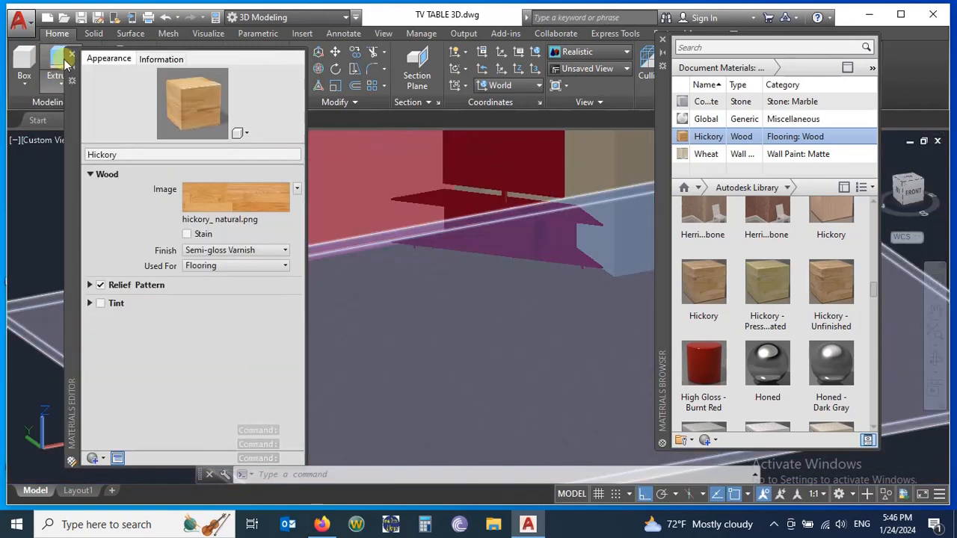
pyautogui.click(71, 55)
pyautogui.keyDown('shift'); pyautogui.moveTo(546, 346); pyautogui.dragTo(552, 309, button='middle'); pyautogui.keyUp('shift')
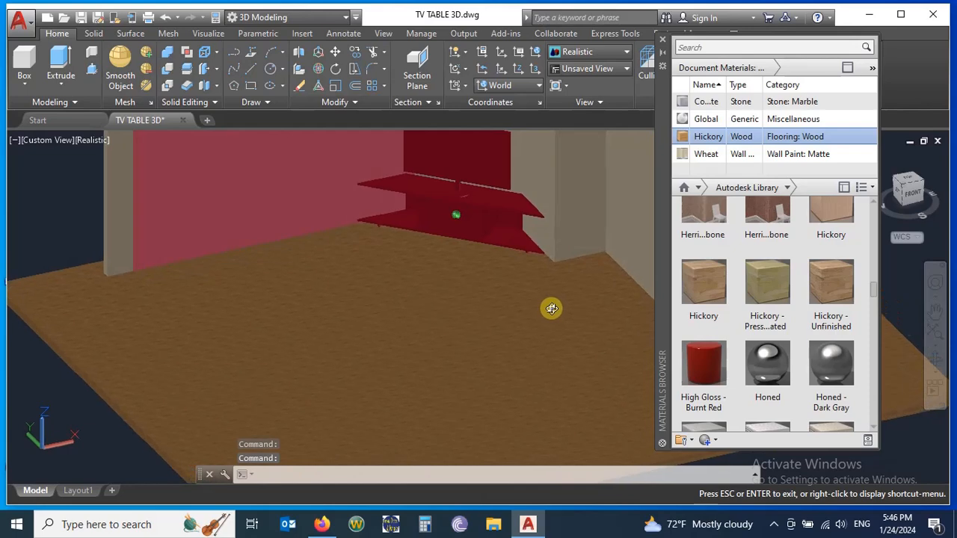
pyautogui.click(600, 276)
# - Reopen the Hickory material and replace its image with FLR1 from the FLOOR folder inside brick tilesa
pyautogui.doubleClick(750, 138)
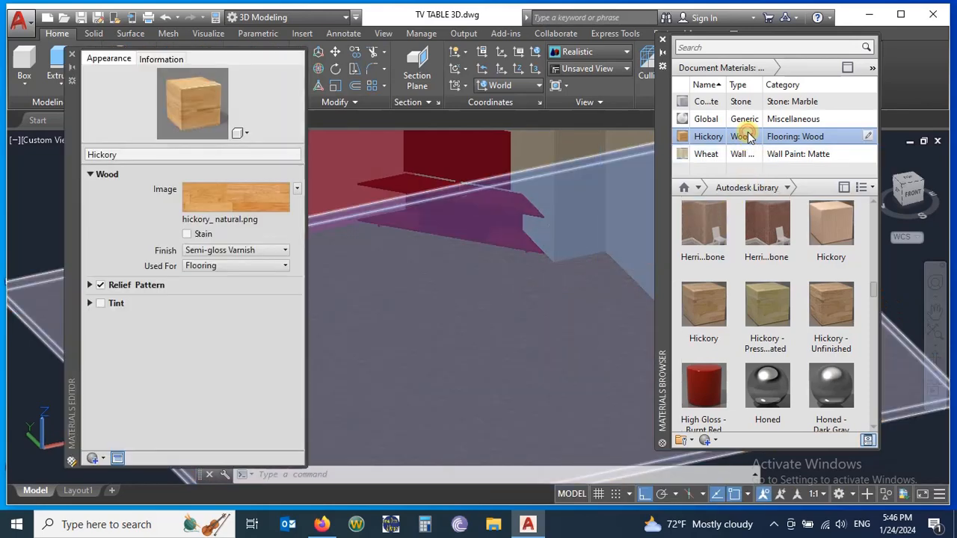
pyautogui.click(229, 222)
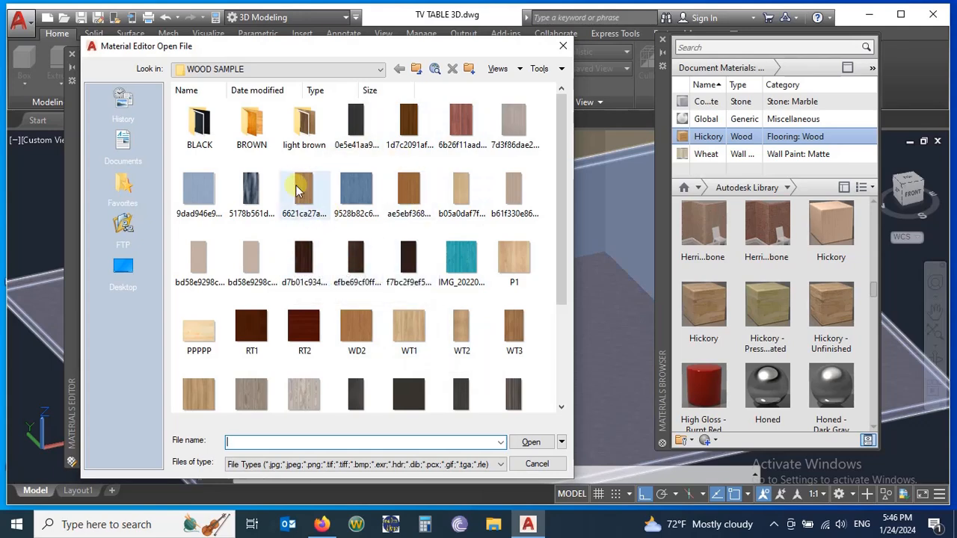
pyautogui.click(417, 70)
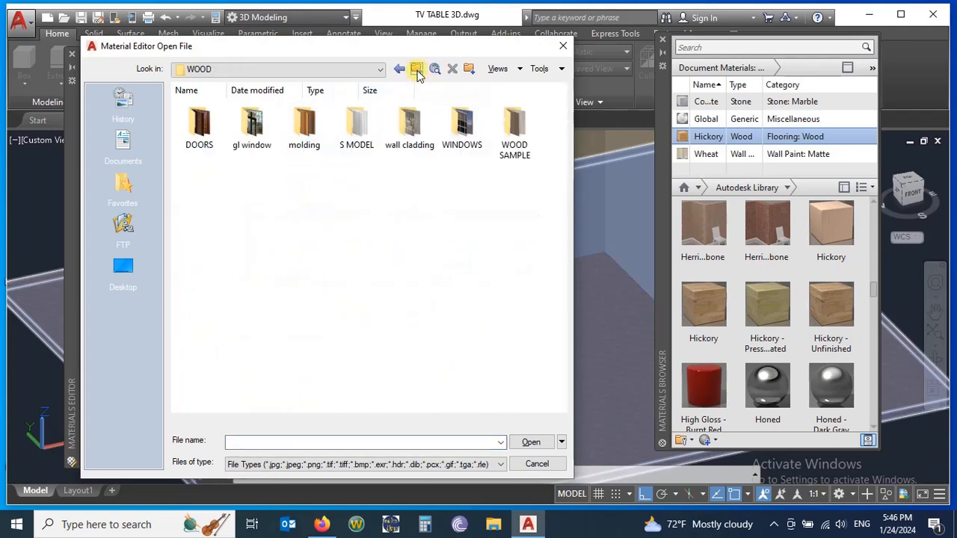
pyautogui.click(417, 71)
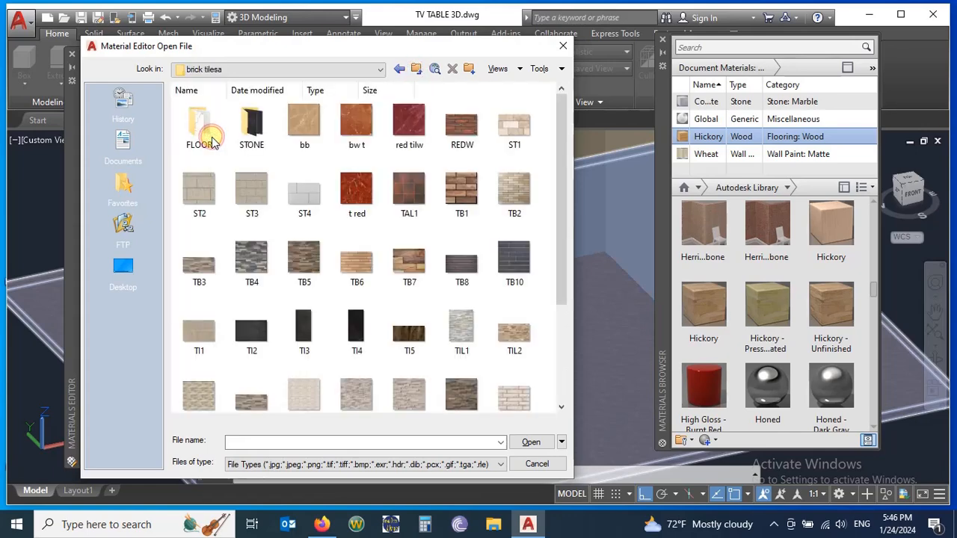
pyautogui.doubleClick(212, 141)
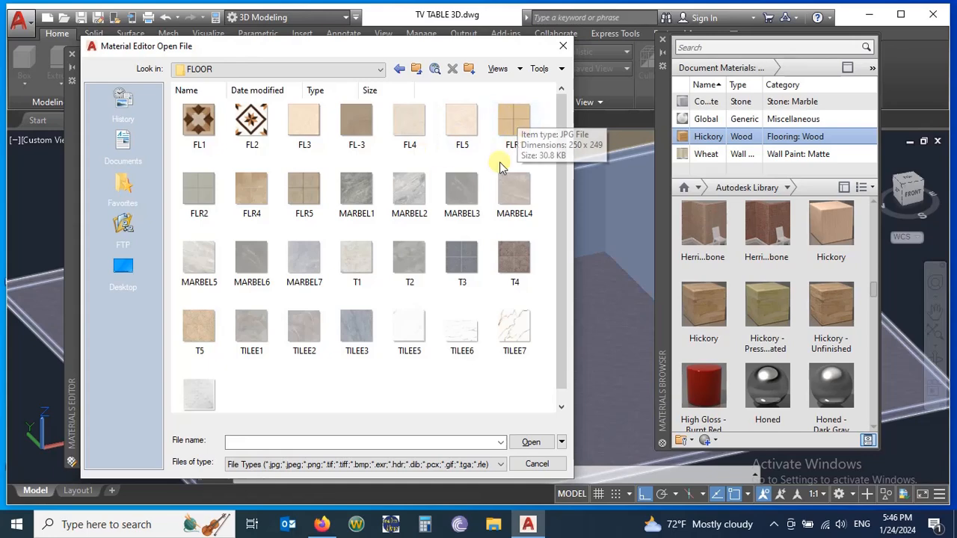
pyautogui.click(521, 131)
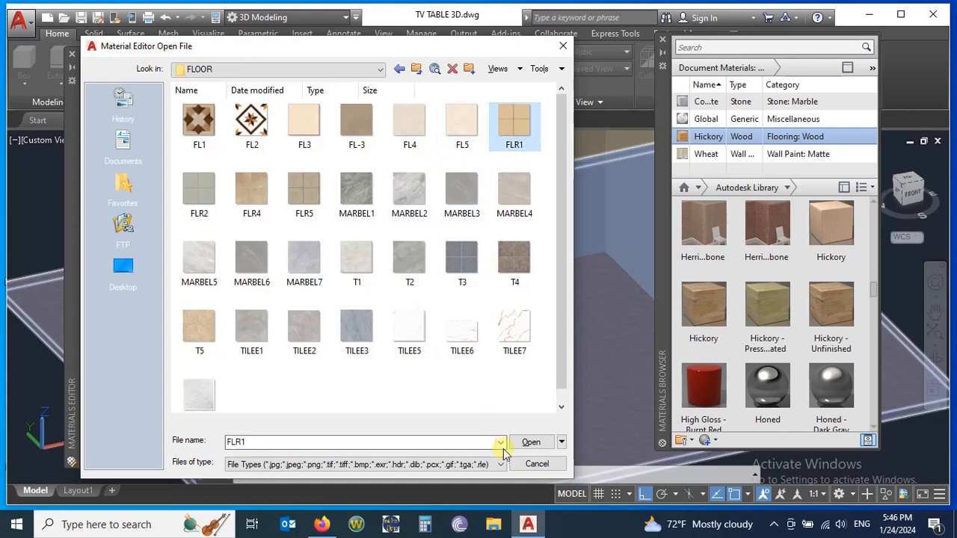
pyautogui.click(527, 442)
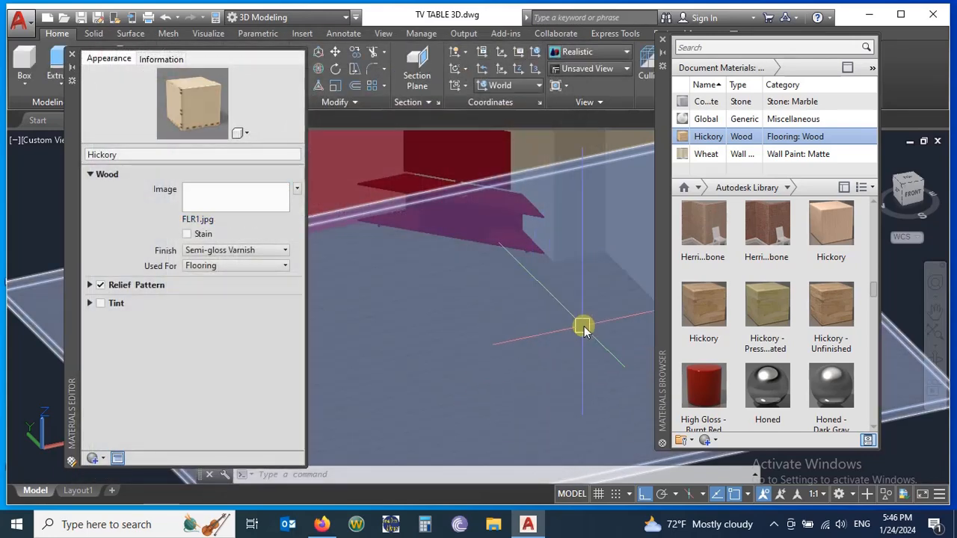
# - Set the FLR1 tile texture's sample size to 700 in and close the Hickory material's editors
pyautogui.scroll(5, 524, 296)
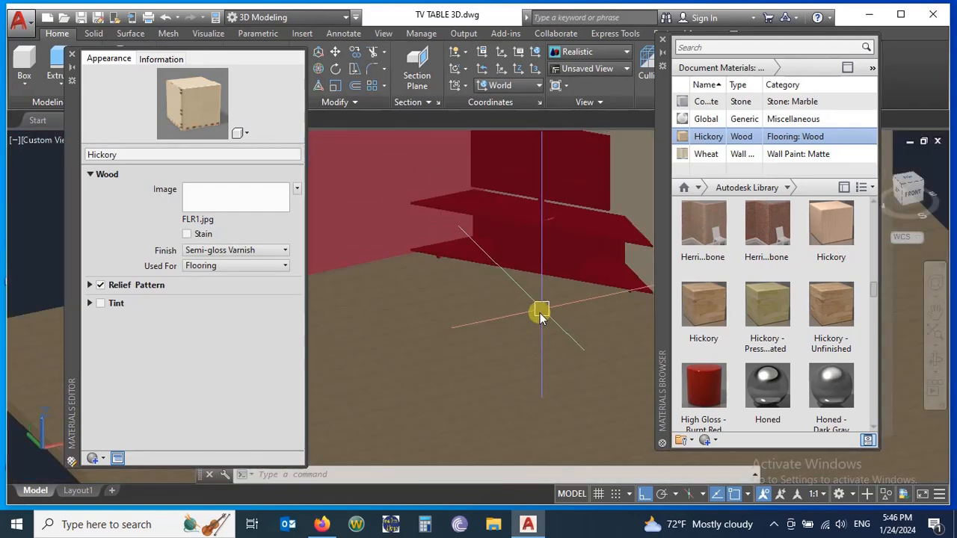
pyautogui.moveTo(541, 312)
pyautogui.keyDown('shift'); pyautogui.mouseDown(button='middle')
pyautogui.moveTo(546, 399)
pyautogui.moveTo(532, 366)
pyautogui.moveTo(536, 327)
pyautogui.moveTo(519, 320)
pyautogui.mouseUp(button='middle'); pyautogui.keyUp('shift')
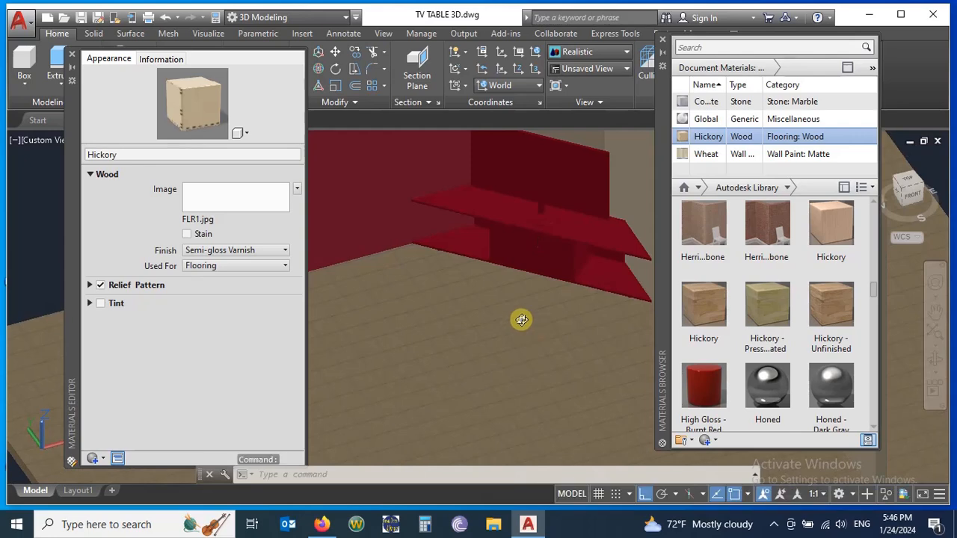
pyautogui.click(203, 210)
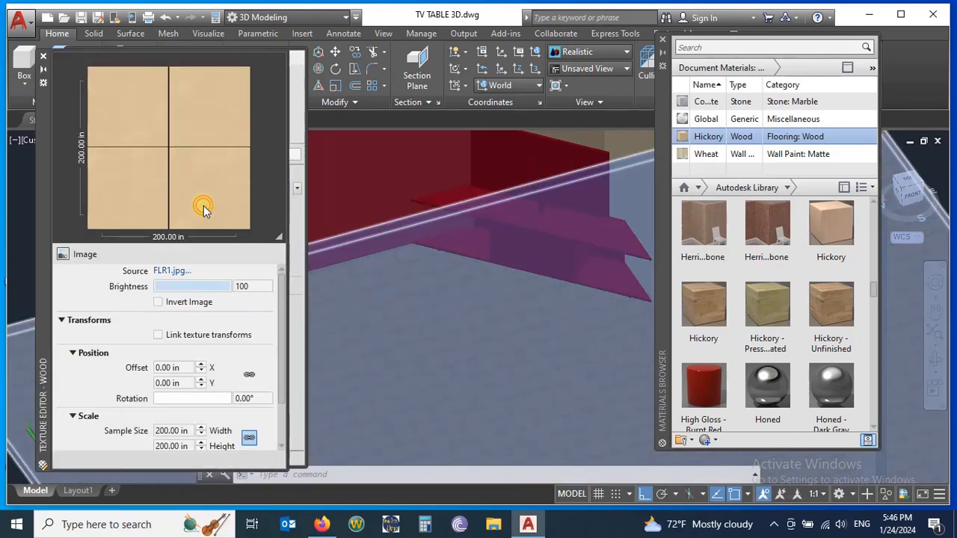
pyautogui.moveTo(448, 351)
pyautogui.keyDown('shift'); pyautogui.mouseDown(button='middle')
pyautogui.moveTo(481, 331)
pyautogui.moveTo(515, 346)
pyautogui.moveTo(540, 336)
pyautogui.moveTo(533, 319)
pyautogui.moveTo(527, 323)
pyautogui.mouseUp(button='middle'); pyautogui.keyUp('shift')
pyautogui.doubleClick(172, 431)
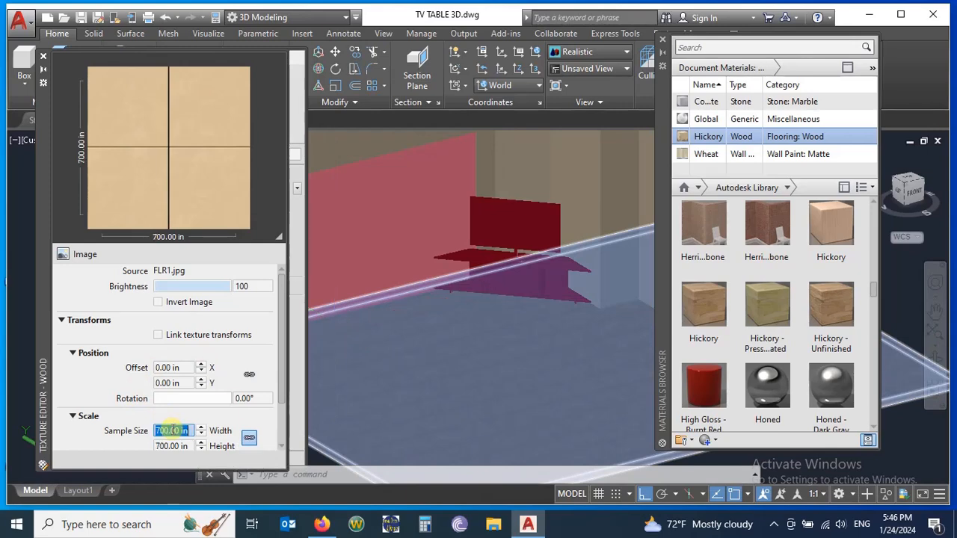
pyautogui.keyDown('shift'); pyautogui.moveTo(521, 357); pyautogui.dragTo(511, 375, button='middle'); pyautogui.keyUp('shift')
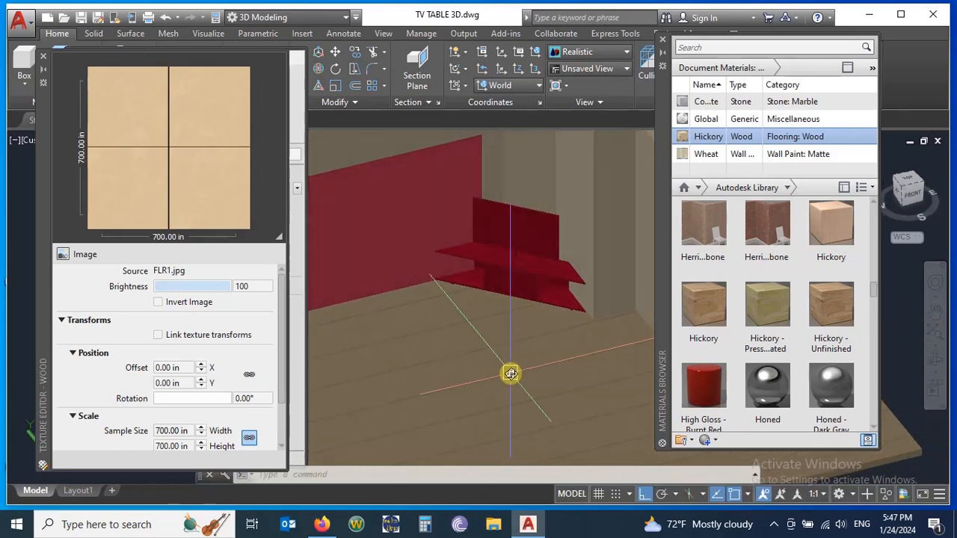
pyautogui.click(44, 57)
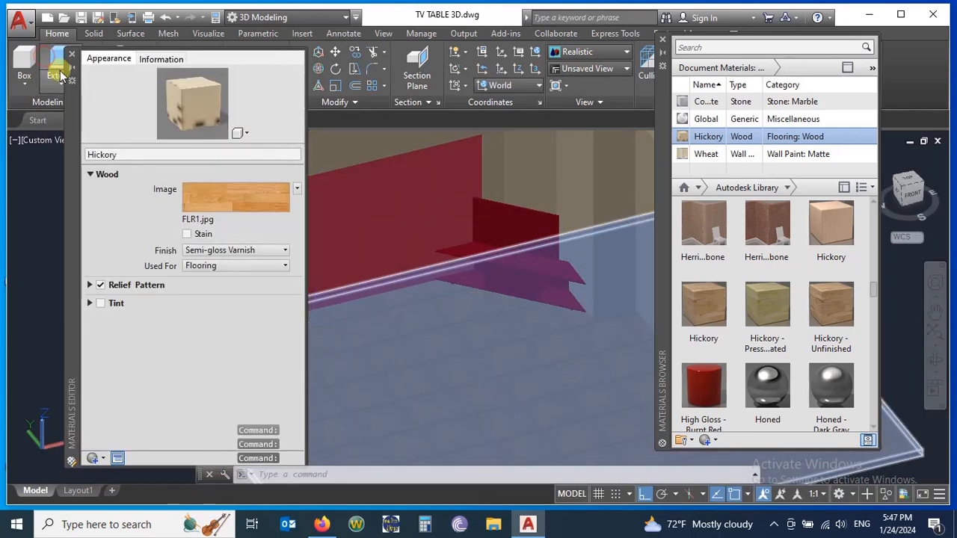
pyautogui.click(71, 55)
# - Find the generic Paint material in the Autodesk Library and add it to the document materials for editing
pyautogui.keyDown('shift'); pyautogui.moveTo(329, 224); pyautogui.dragTo(476, 287, button='middle'); pyautogui.keyUp('shift')
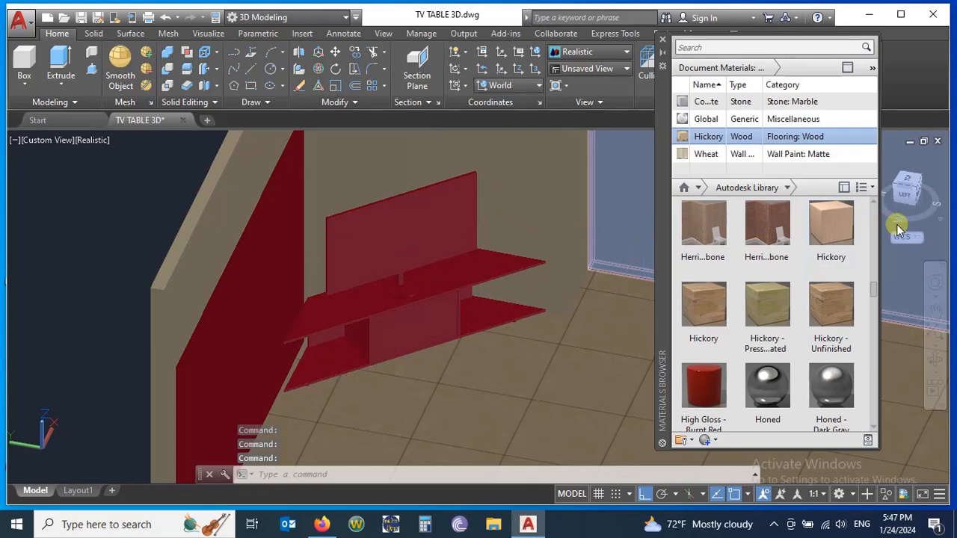
pyautogui.scroll(-3, 763, 247)
pyautogui.scroll(-3, 764, 247)
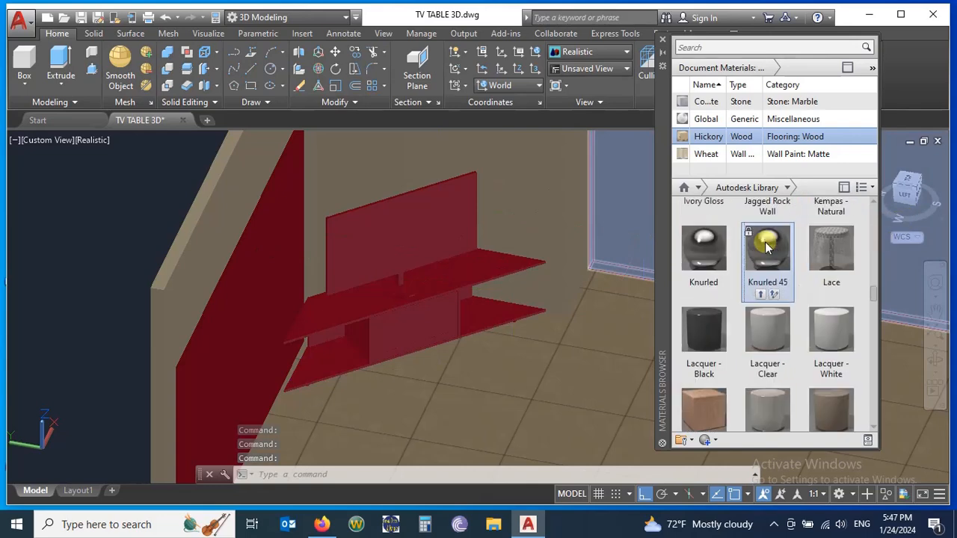
pyautogui.scroll(-3, 766, 247)
pyautogui.scroll(9, 765, 247)
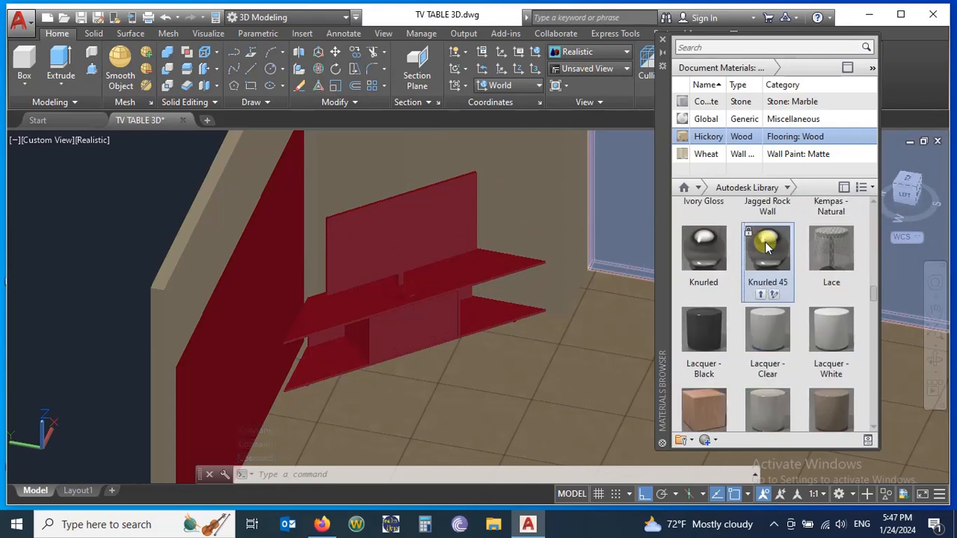
pyautogui.scroll(-3, 766, 247)
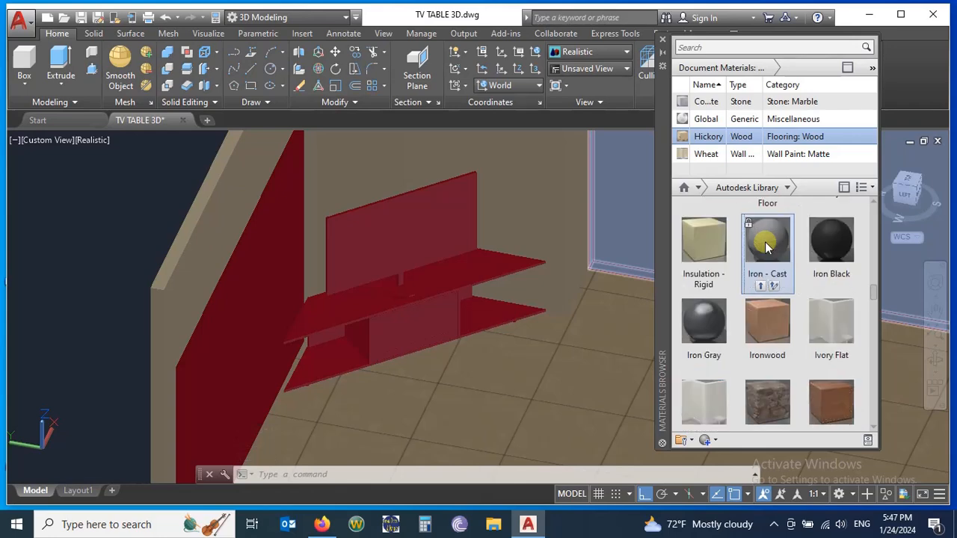
pyautogui.scroll(-3, 766, 247)
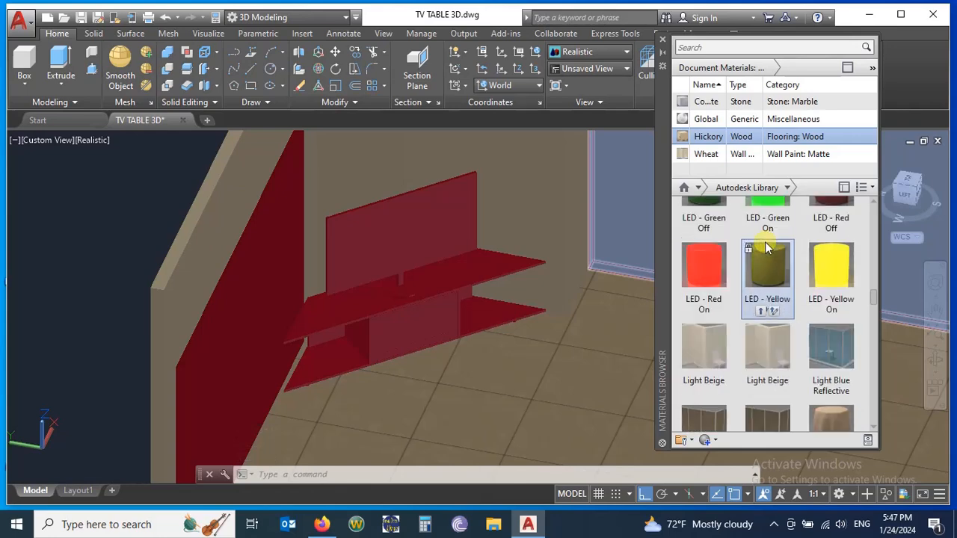
pyautogui.scroll(-10, 765, 247)
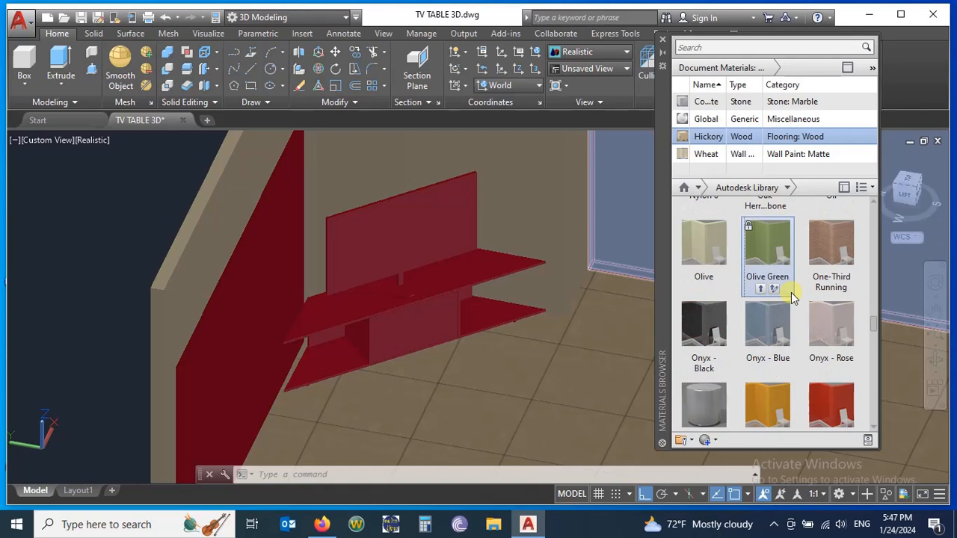
pyautogui.scroll(-3, 791, 292)
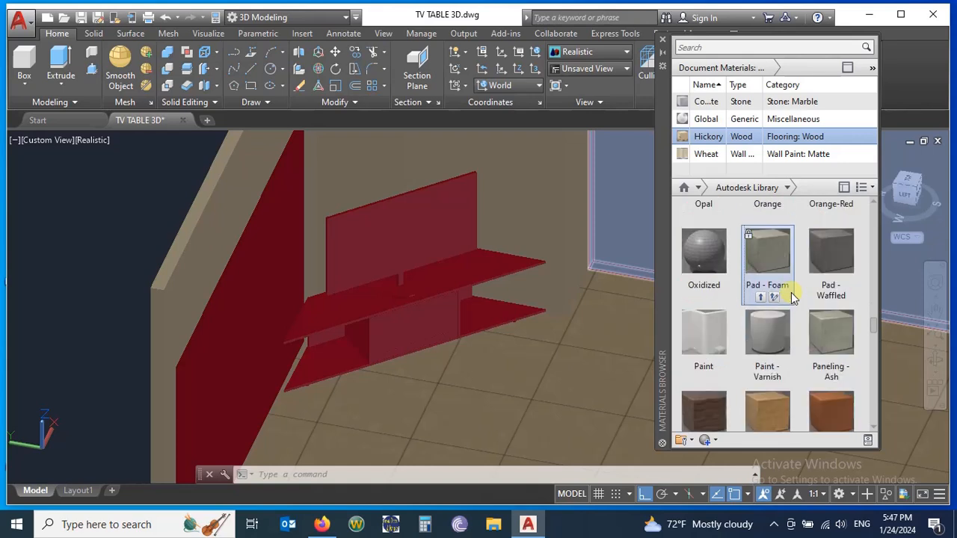
pyautogui.doubleClick(709, 342)
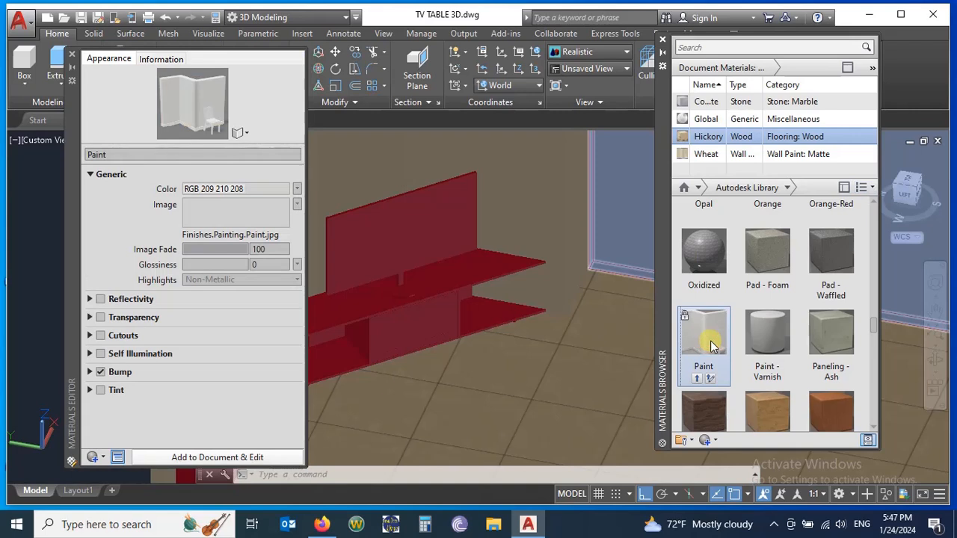
pyautogui.click(696, 377)
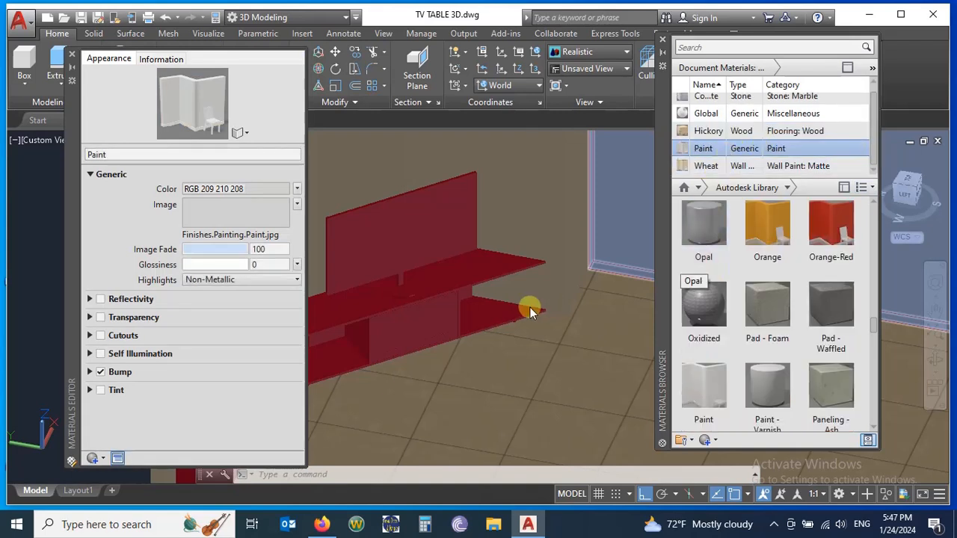
# - Apply the Paint material to the TV table's upper and lower shelves
pyautogui.scroll(-2, 551, 289)
pyautogui.scroll(3, 434, 305)
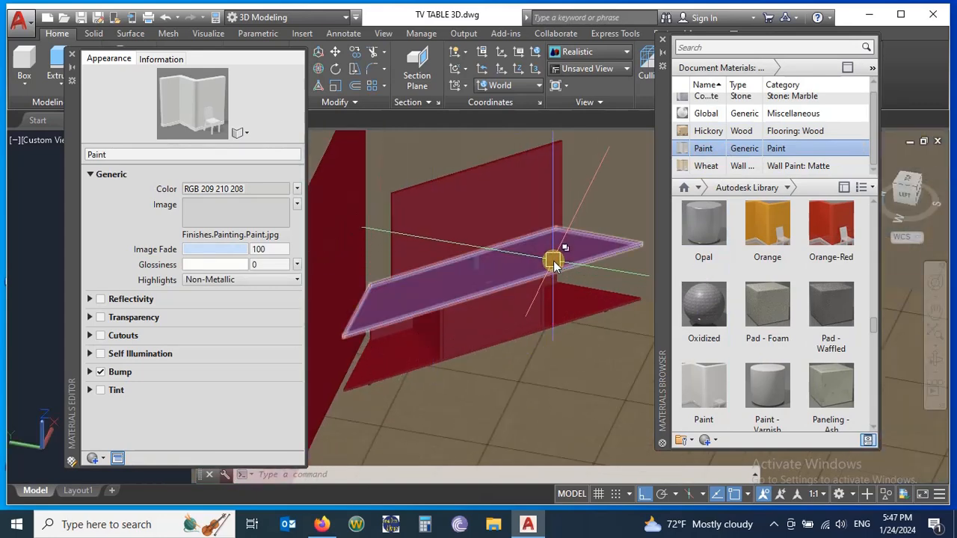
pyautogui.click(572, 312)
pyautogui.click(567, 328)
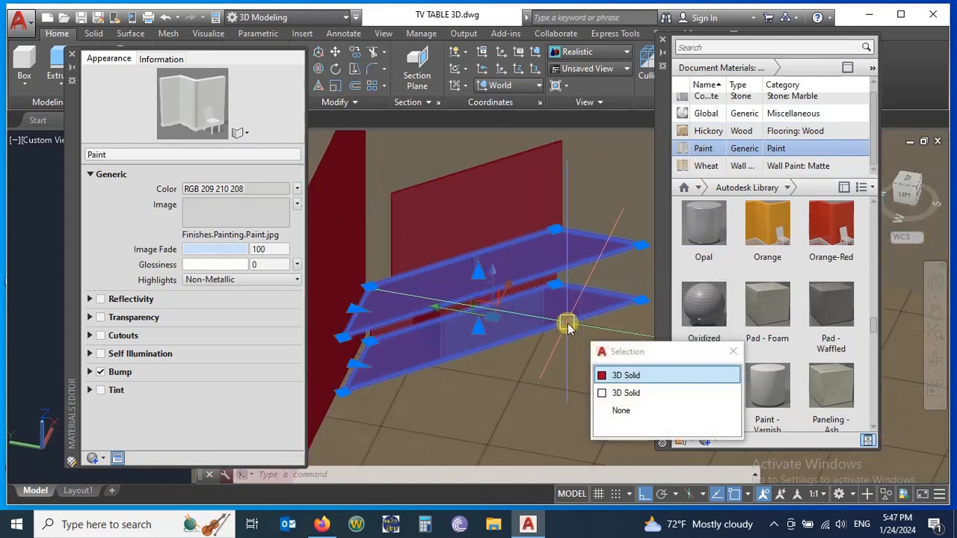
pyautogui.click(710, 148)
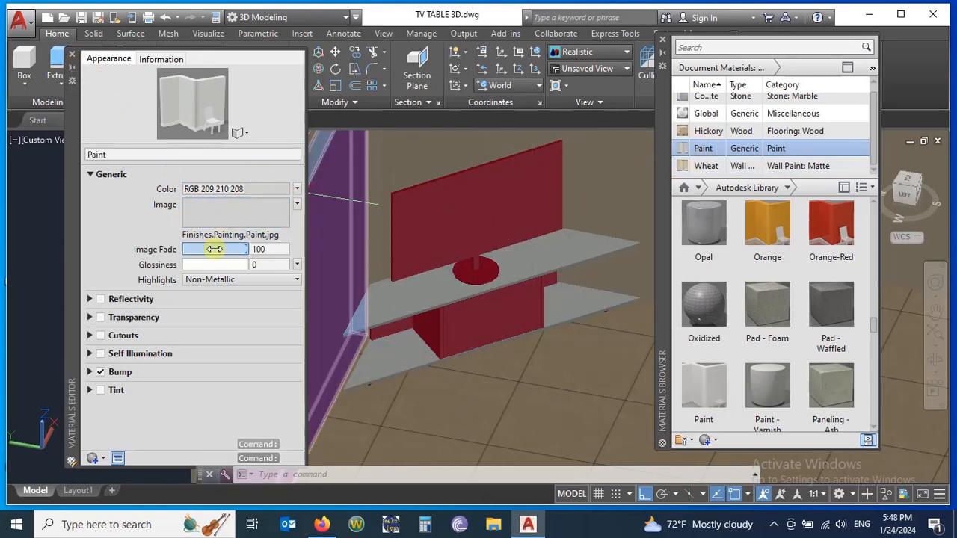
# - Try Metallic highlights on the Paint material, return them to Non-Metallic and close its editor
pyautogui.click(212, 281)
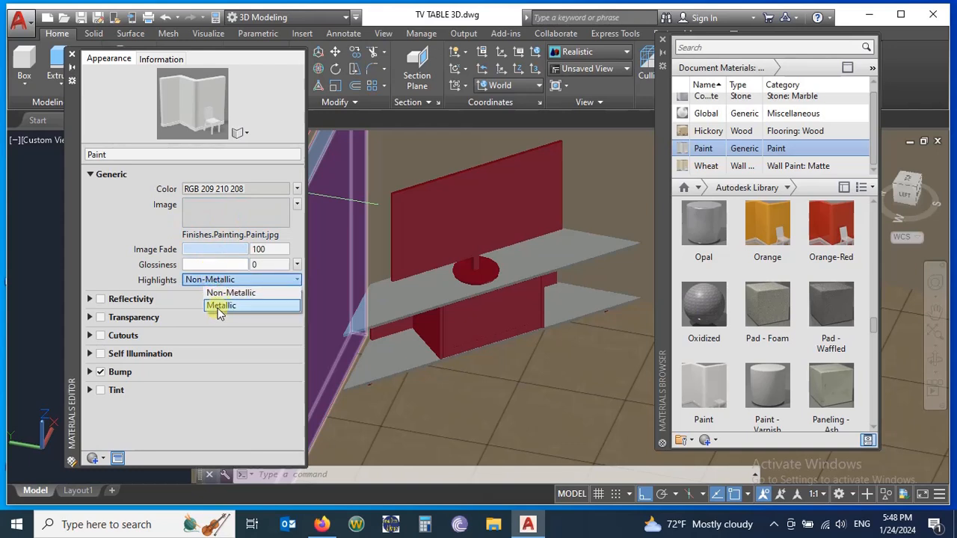
pyautogui.click(219, 311)
pyautogui.click(222, 282)
pyautogui.click(224, 293)
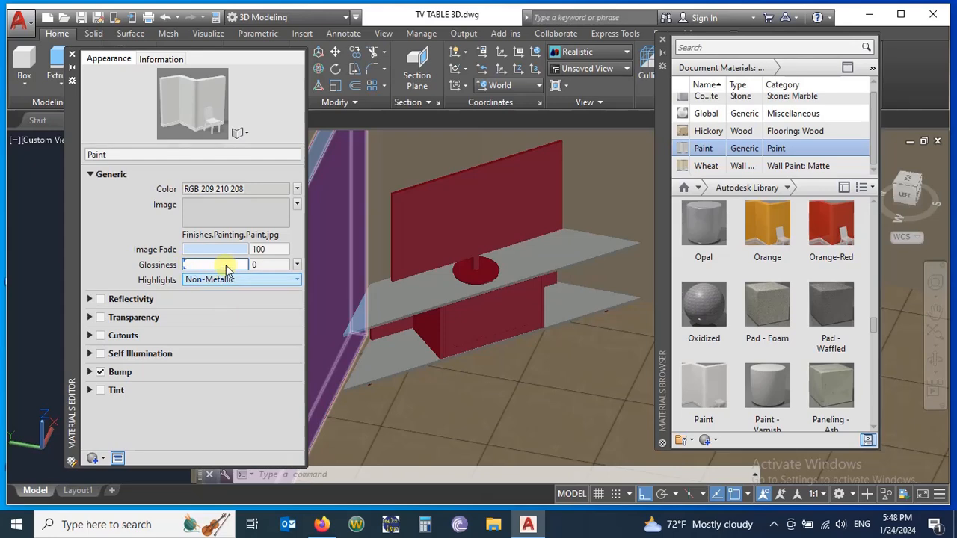
pyautogui.click(73, 56)
# - Apply the Paint material to the two side panels of the TV table's middle cabinet and the long back panel
pyautogui.scroll(5, 440, 318)
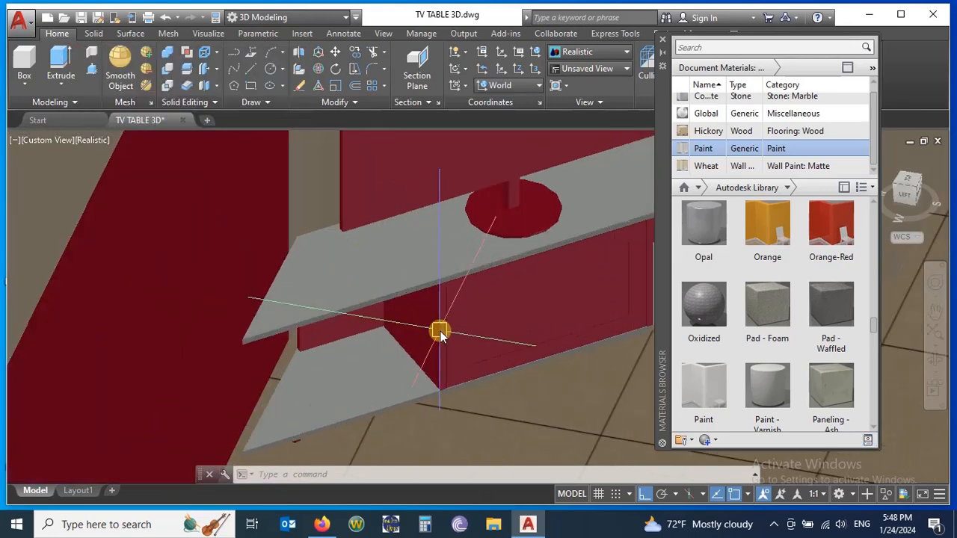
pyautogui.click(432, 326)
pyautogui.click(406, 333)
pyautogui.scroll(-3, 406, 333)
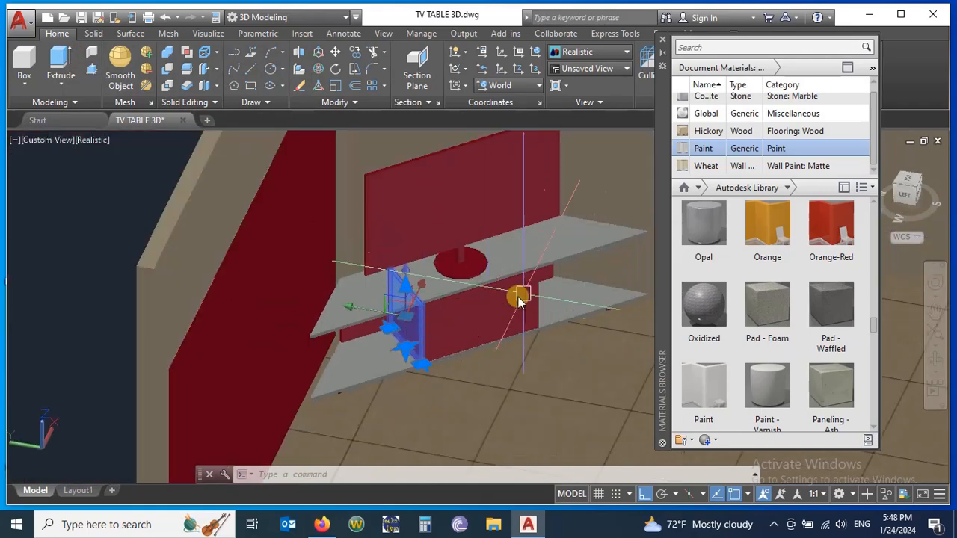
pyautogui.scroll(3, 561, 286)
pyautogui.scroll(3, 515, 302)
pyautogui.click(464, 317)
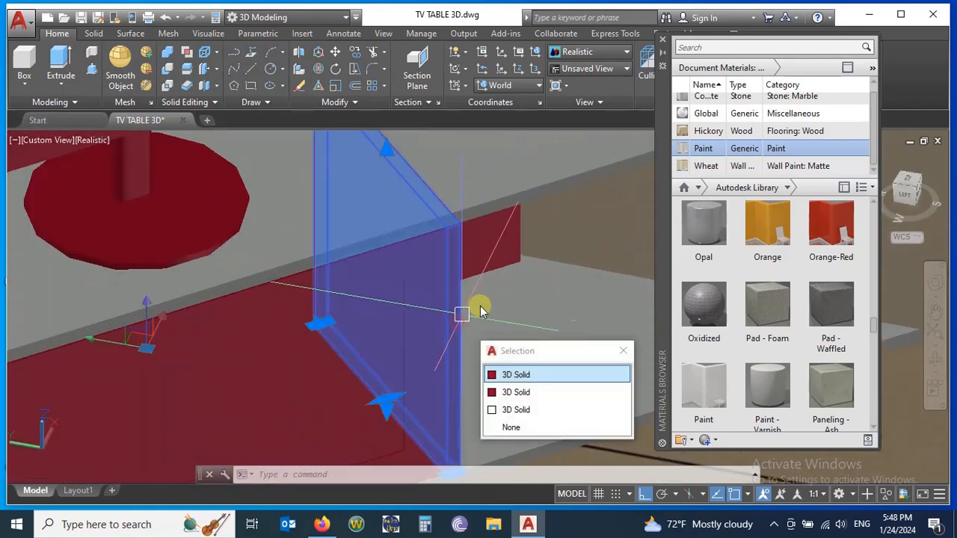
pyautogui.scroll(-3, 523, 336)
pyautogui.moveTo(545, 359)
pyautogui.keyDown('shift'); pyautogui.mouseDown(button='middle')
pyautogui.moveTo(553, 341)
pyautogui.moveTo(489, 320)
pyautogui.mouseUp(button='middle'); pyautogui.keyUp('shift')
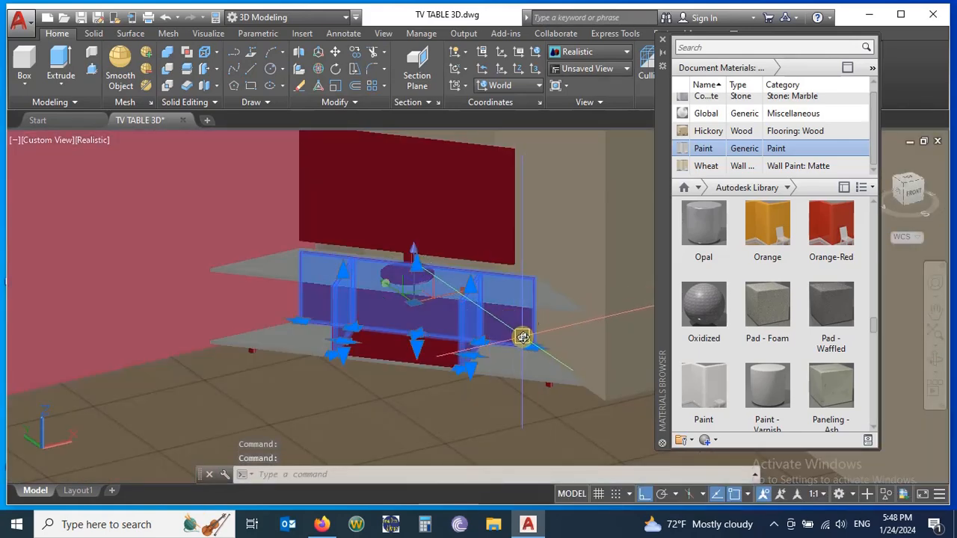
pyautogui.click(521, 337)
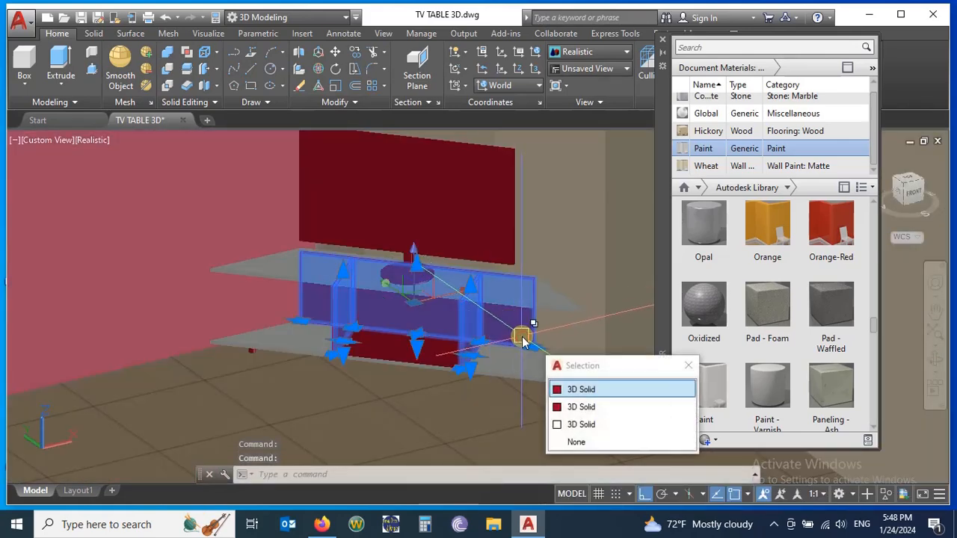
pyautogui.click(726, 150)
# - Apply the Paint material to the rectangular front frame of the TV table's middle cabinet
pyautogui.scroll(2, 452, 320)
pyautogui.scroll(3, 454, 320)
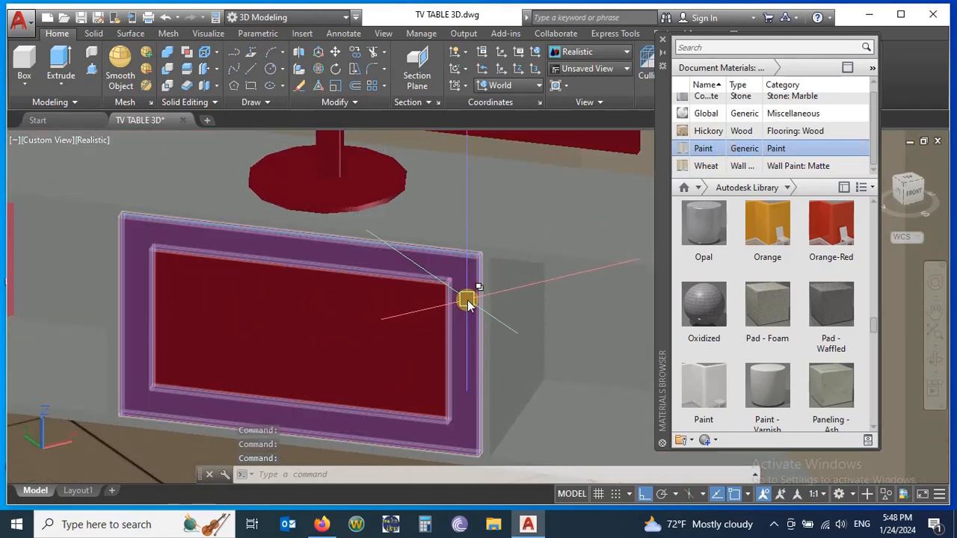
pyautogui.click(464, 293)
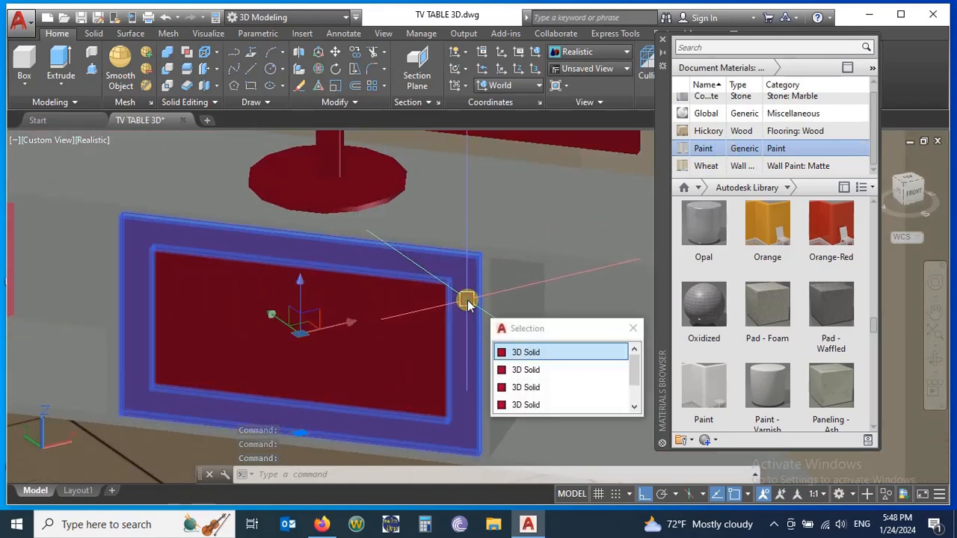
pyautogui.click(738, 153)
# - In the 2D Wireframe visual style, apply Paint to the horizontal panel inside the middle cabinet, and return to Realistic
pyautogui.scroll(-4, 510, 270)
pyautogui.moveTo(519, 284)
pyautogui.keyDown('shift'); pyautogui.mouseDown(button='middle')
pyautogui.moveTo(494, 262)
pyautogui.moveTo(519, 254)
pyautogui.moveTo(575, 264)
pyautogui.moveTo(534, 261)
pyautogui.moveTo(575, 295)
pyautogui.mouseUp(button='middle'); pyautogui.keyUp('shift')
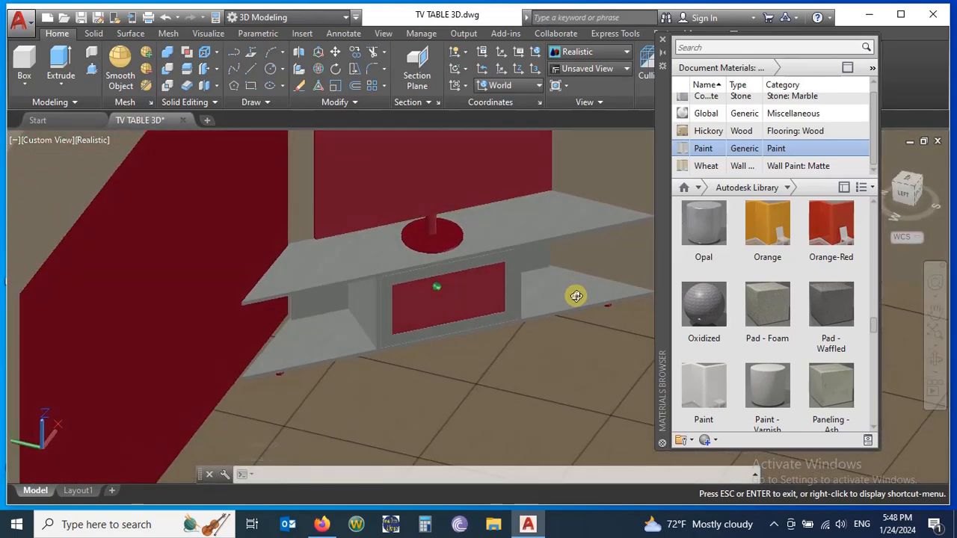
pyautogui.click(581, 52)
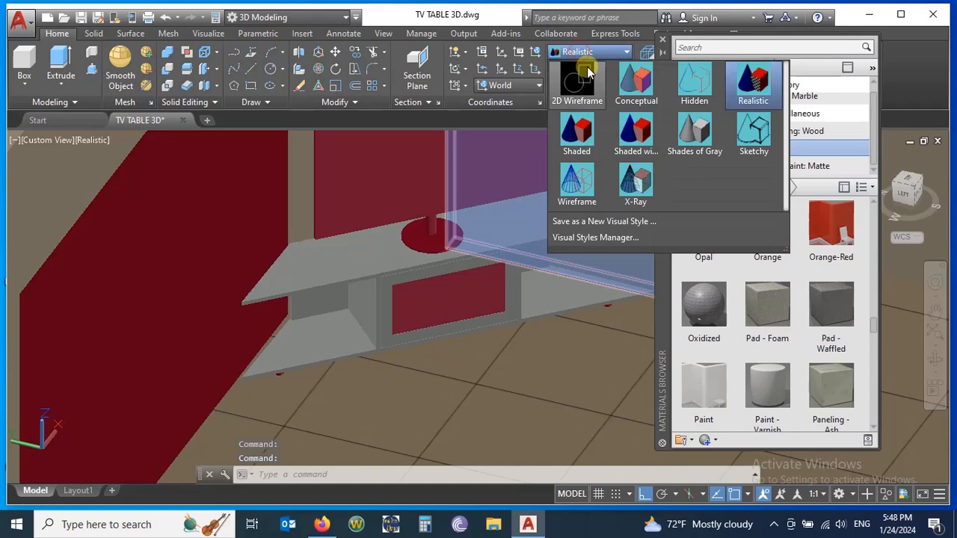
pyautogui.click(573, 84)
pyautogui.scroll(4, 442, 297)
pyautogui.keyDown('shift'); pyautogui.moveTo(440, 299); pyautogui.dragTo(470, 286, button='middle'); pyautogui.keyUp('shift')
pyautogui.click(269, 321)
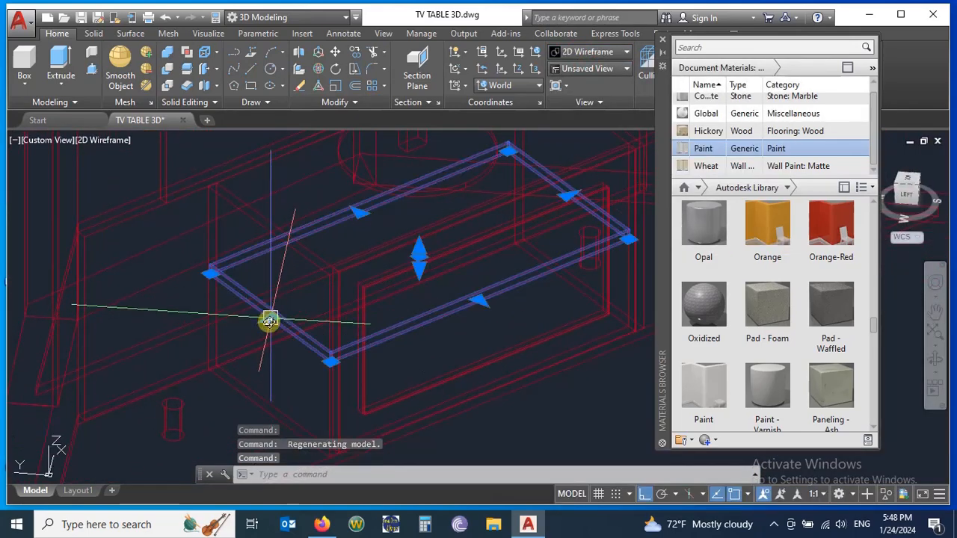
pyautogui.click(720, 154)
pyautogui.click(591, 51)
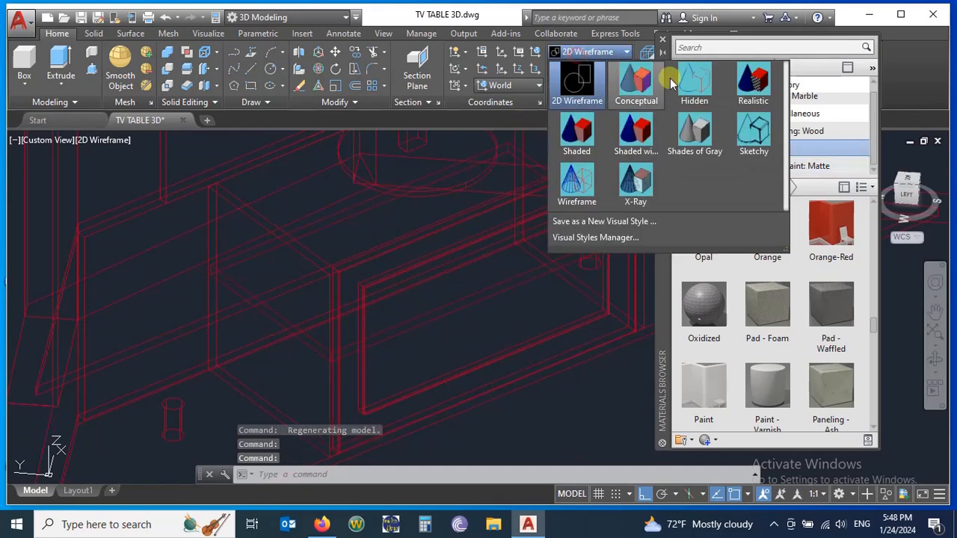
pyautogui.click(752, 81)
pyautogui.scroll(-5, 485, 255)
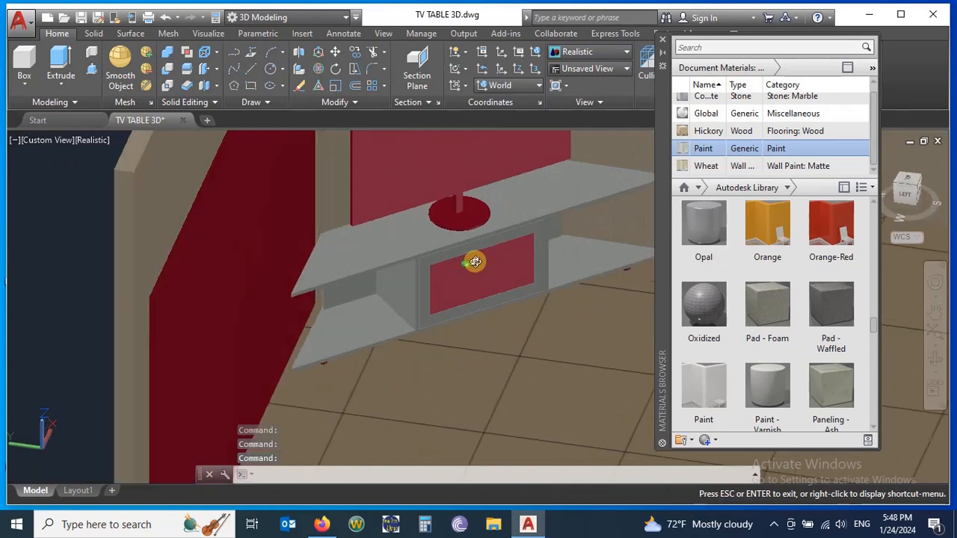
# - Try a darker colour, RGB 92,94,90, for the Paint material, restore RGB 209,210,208 and close its editor
pyautogui.doubleClick(716, 149)
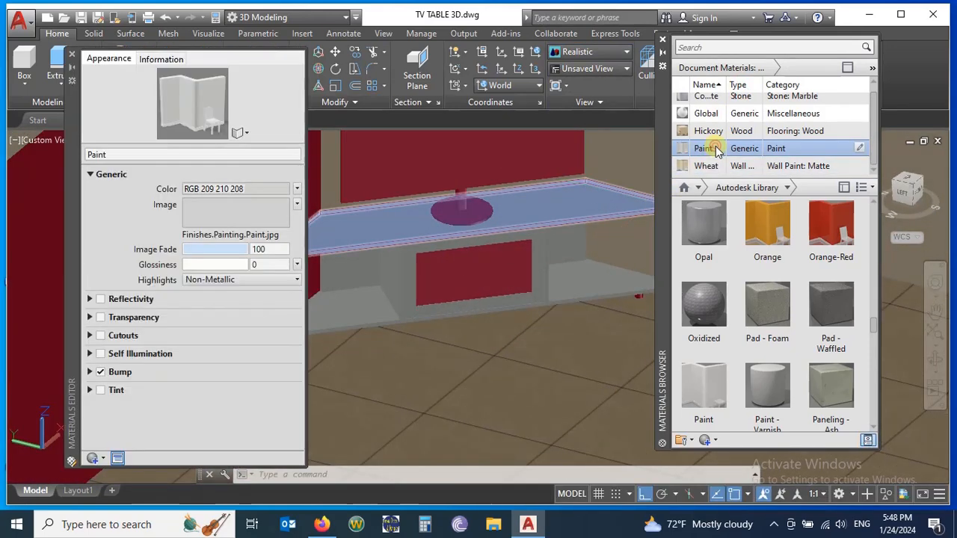
pyautogui.click(221, 191)
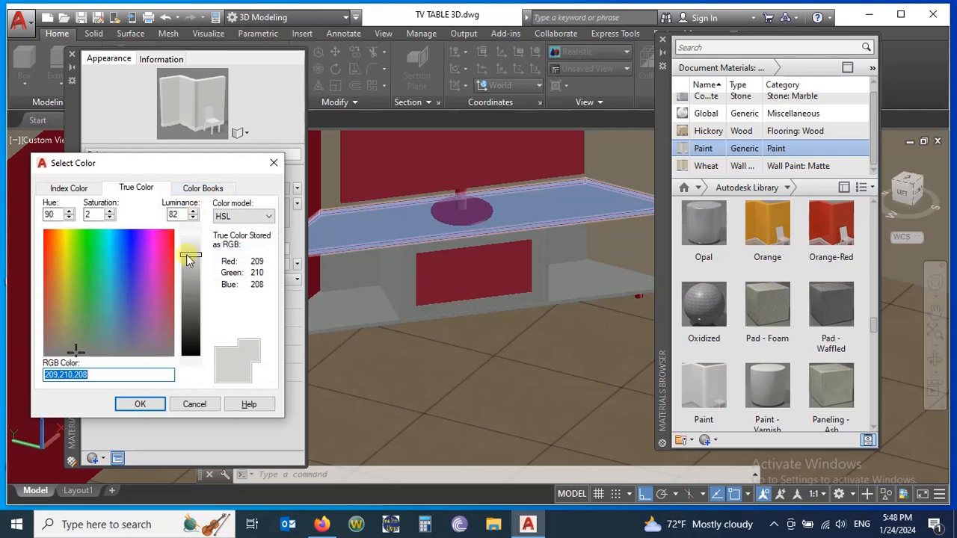
pyautogui.moveTo(192, 283); pyautogui.dragTo(193, 316)
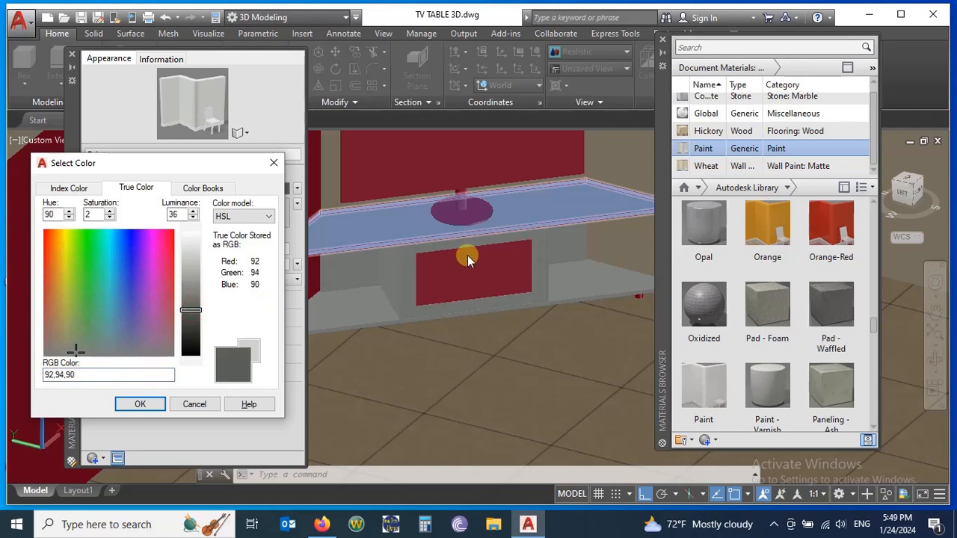
pyautogui.click(192, 262)
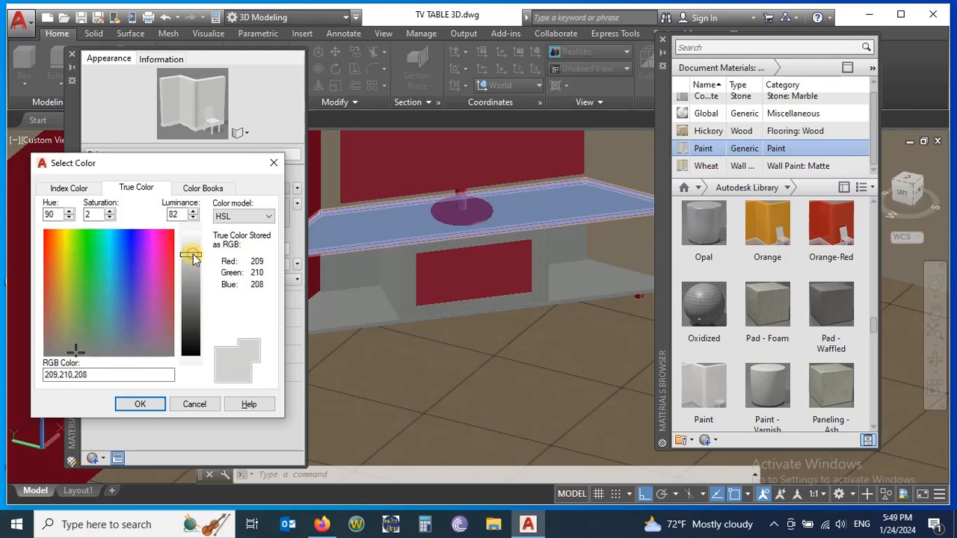
pyautogui.click(157, 405)
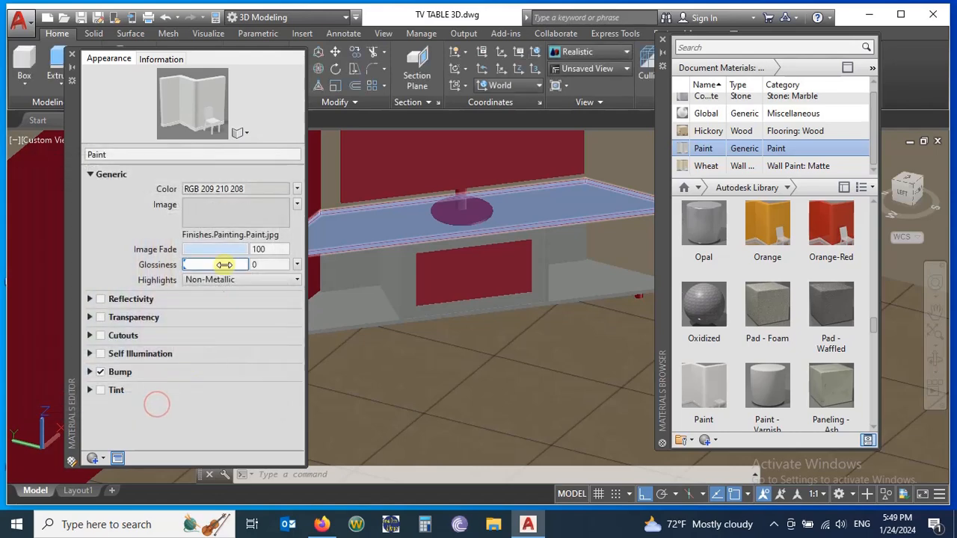
pyautogui.click(72, 56)
# - Apply the Hickory material to the large red panel on the side wall
pyautogui.keyDown('shift'); pyautogui.moveTo(358, 247); pyautogui.dragTo(423, 312, button='middle'); pyautogui.keyUp('shift')
pyautogui.scroll(-3, 425, 312)
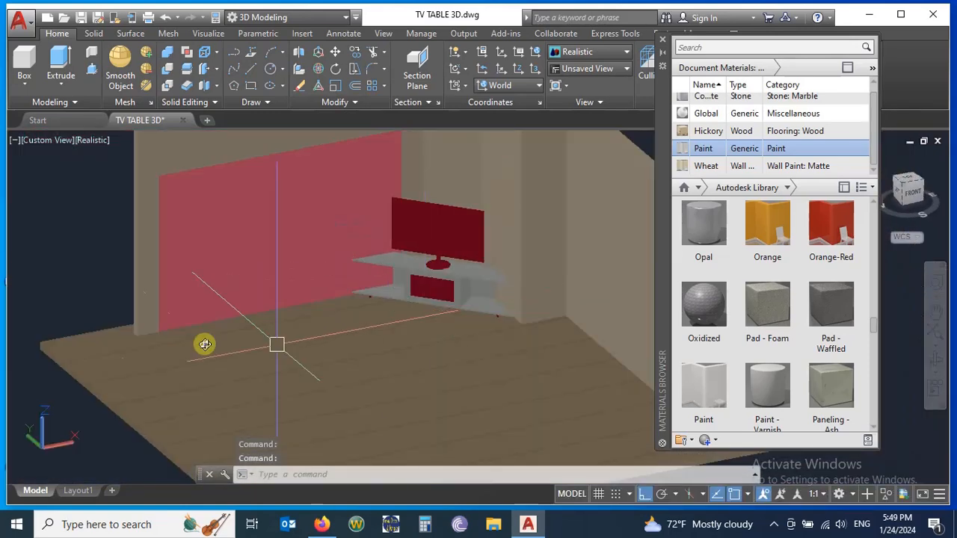
pyautogui.keyDown('shift'); pyautogui.moveTo(196, 241); pyautogui.dragTo(246, 244, button='middle'); pyautogui.keyUp('shift')
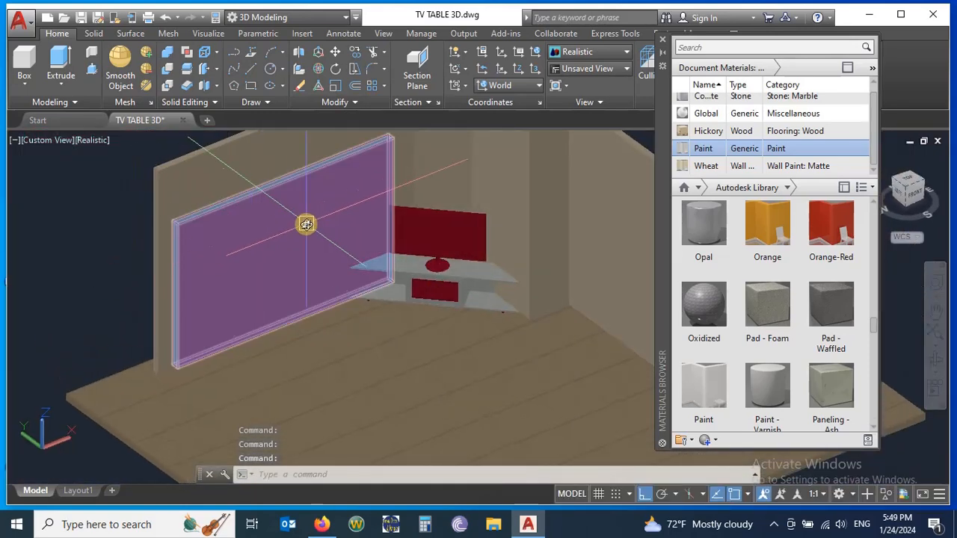
pyautogui.click(283, 236)
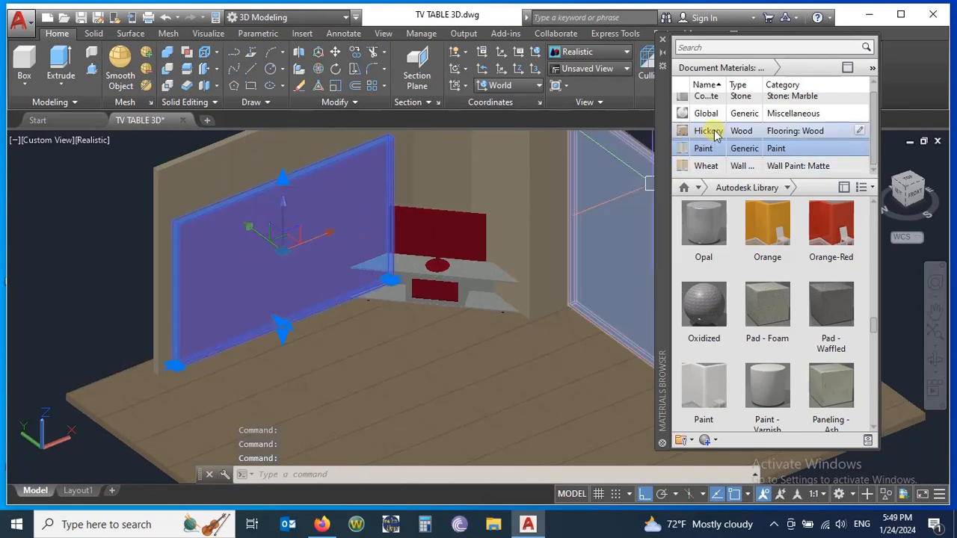
pyautogui.click(713, 132)
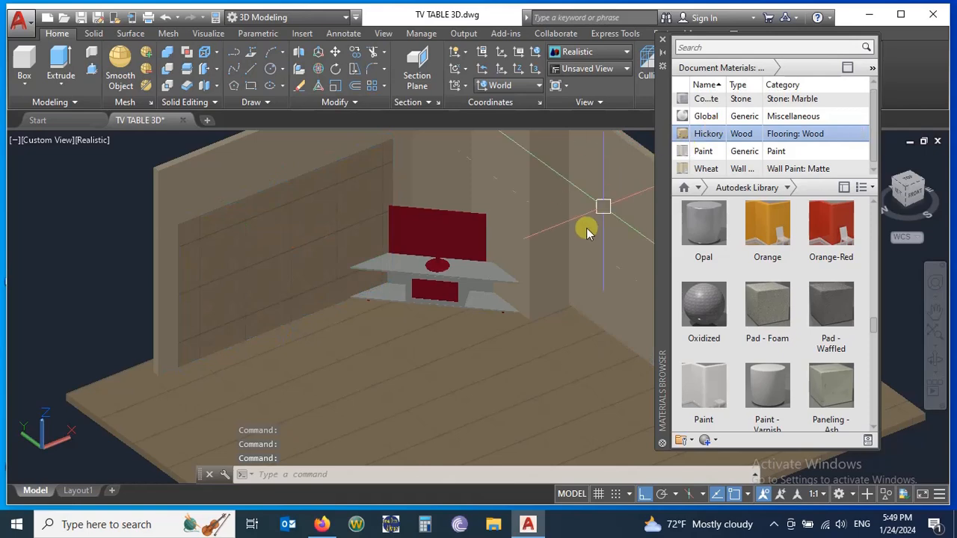
pyautogui.moveTo(555, 269)
pyautogui.keyDown('shift'); pyautogui.mouseDown(button='middle')
pyautogui.moveTo(512, 236)
pyautogui.moveTo(546, 257)
pyautogui.mouseUp(button='middle'); pyautogui.keyUp('shift')
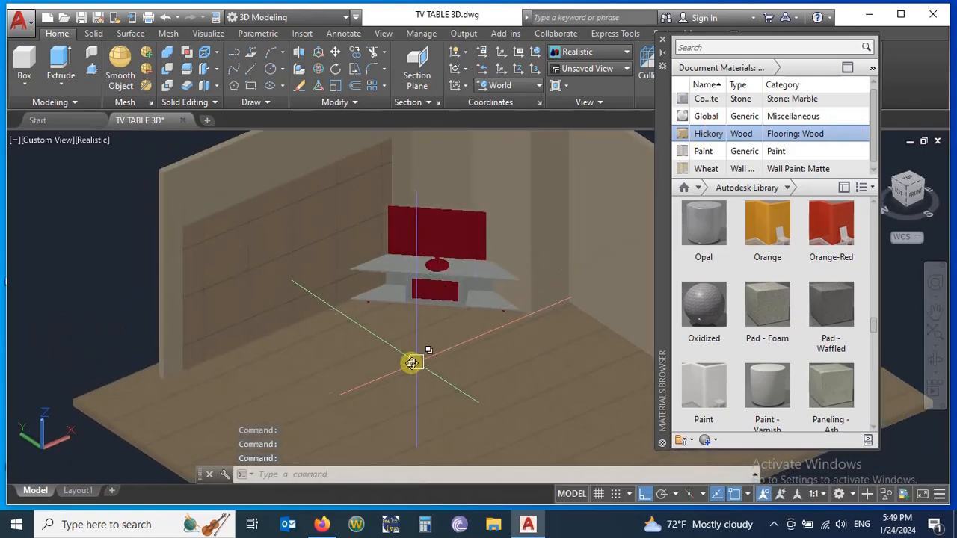
# - Duplicate the Hickory material, rename the copy as shutter and close its editor
pyautogui.click(640, 189)
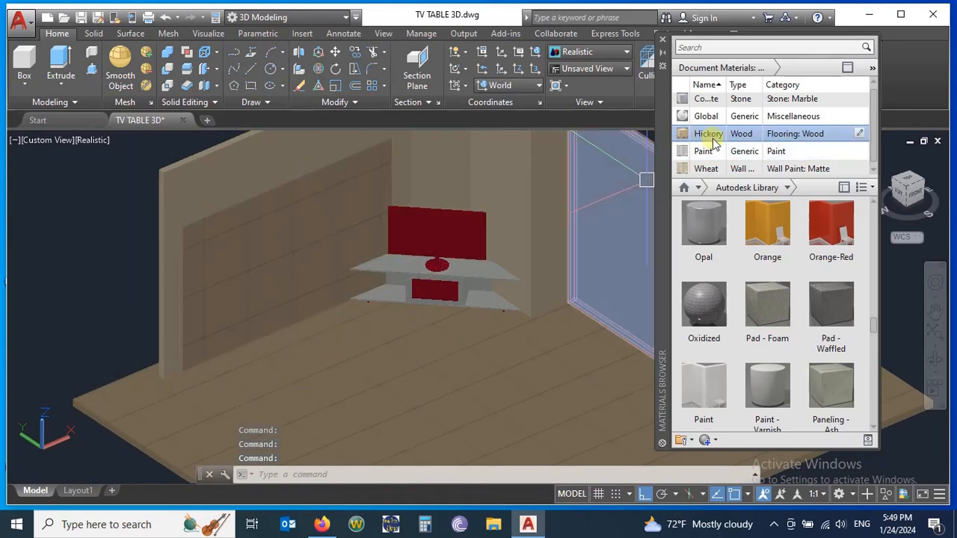
pyautogui.rightClick(712, 140)
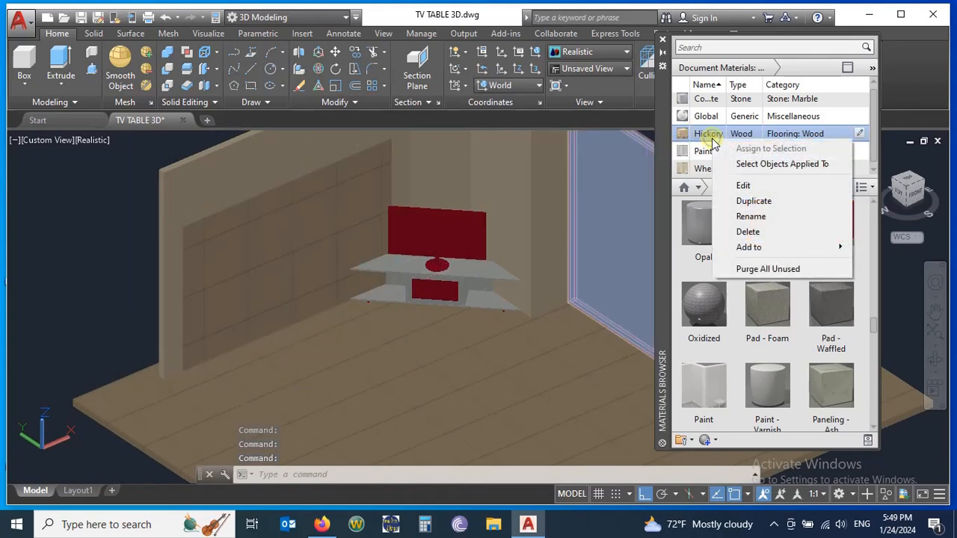
pyautogui.click(769, 201)
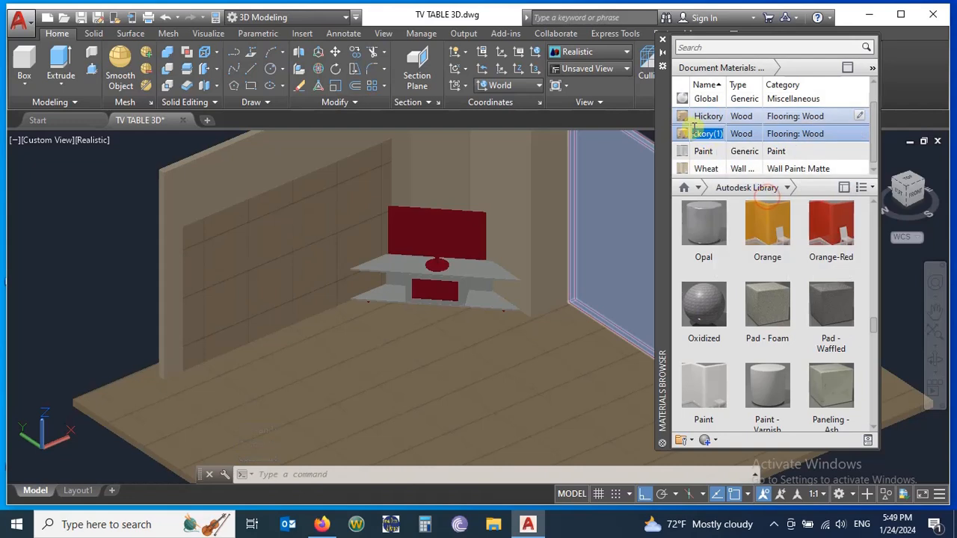
pyautogui.doubleClick(740, 140)
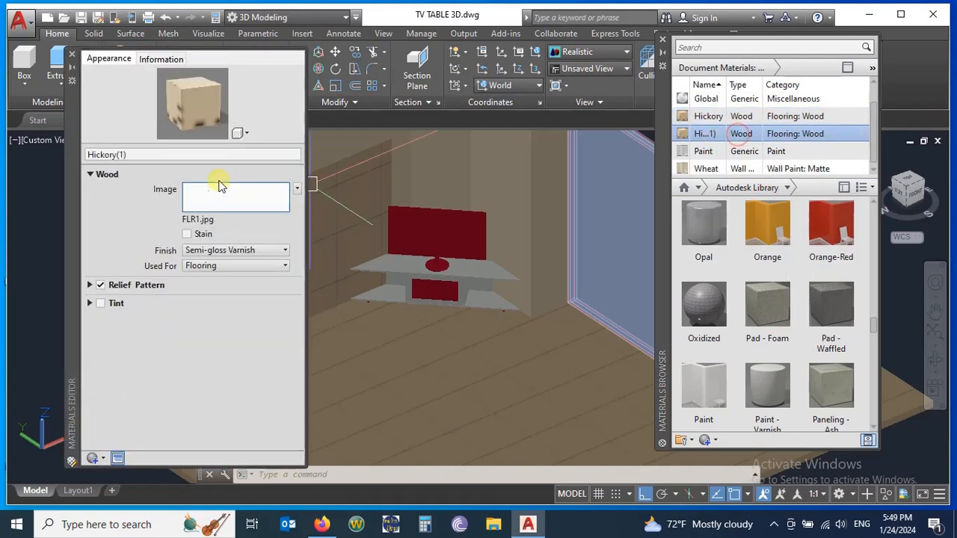
pyautogui.click(129, 155)
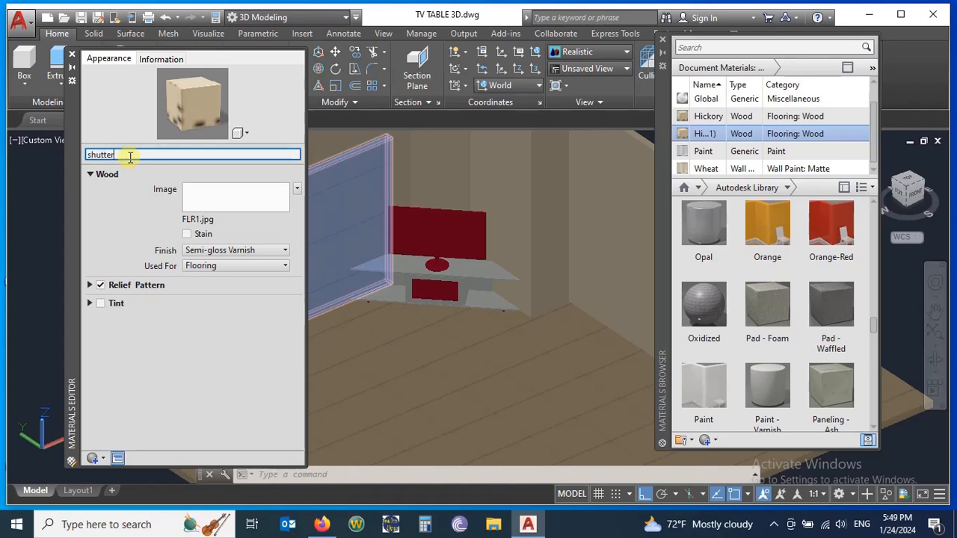
pyautogui.press('Return')
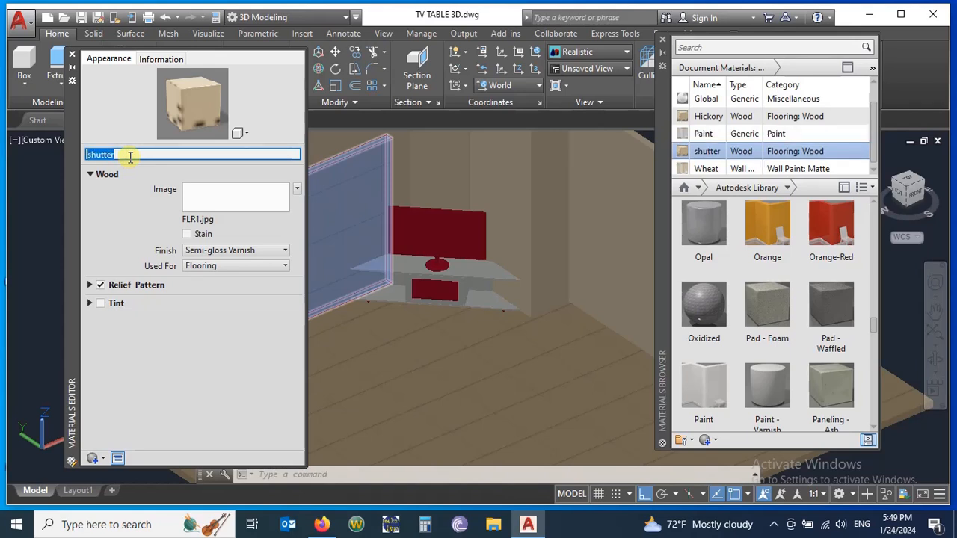
pyautogui.click(72, 56)
# - Apply the shutter material to the large side-wall panel and change its image to gr9 from the GREY folder inside grooving
pyautogui.click(293, 214)
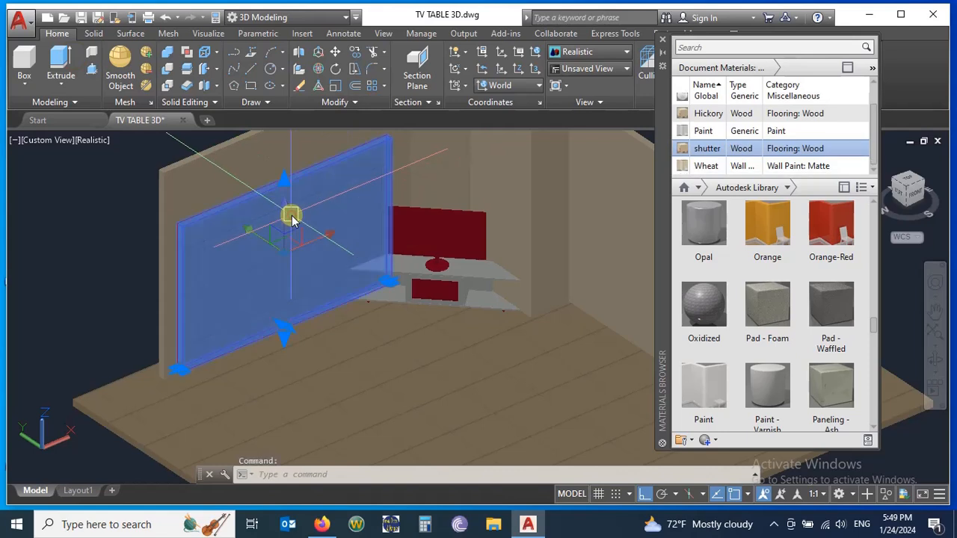
pyautogui.click(766, 151)
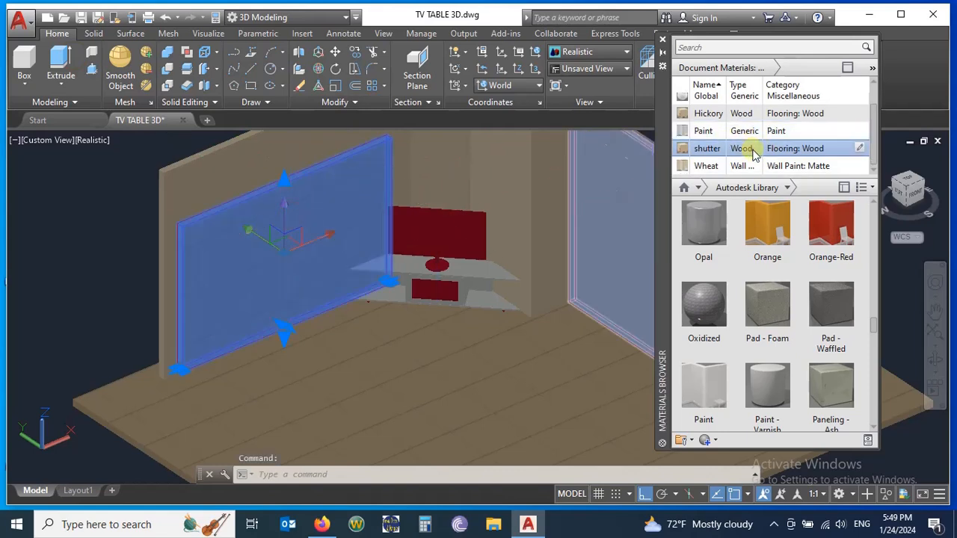
pyautogui.doubleClick(738, 149)
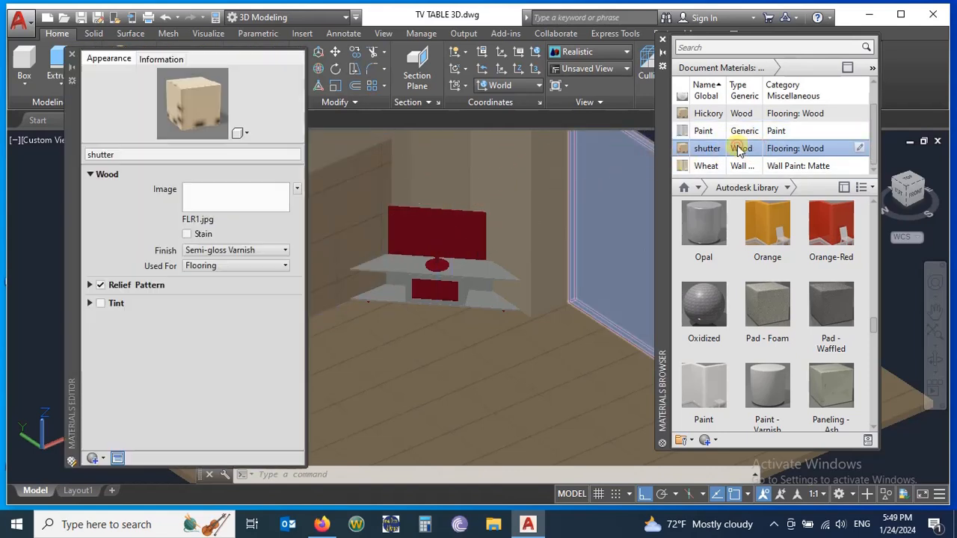
pyautogui.click(239, 210)
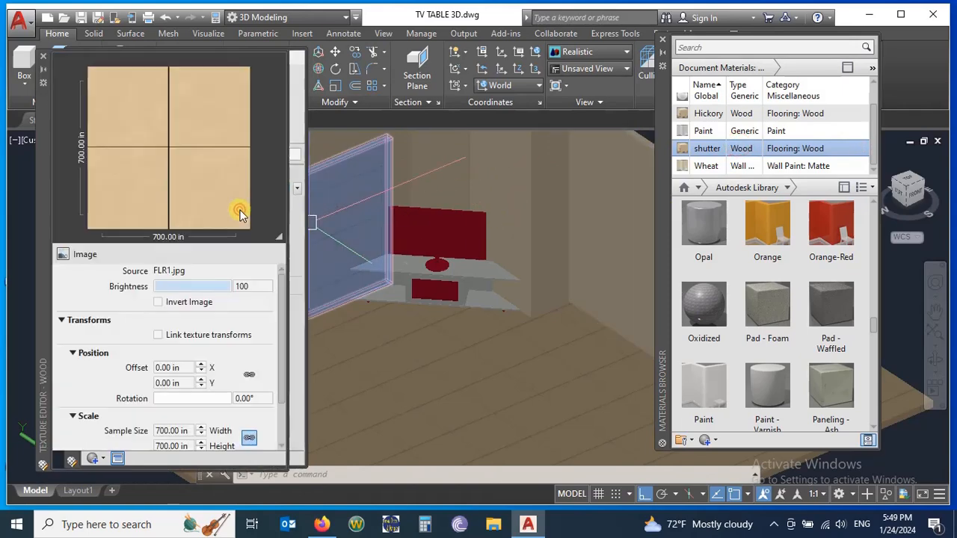
pyautogui.click(156, 272)
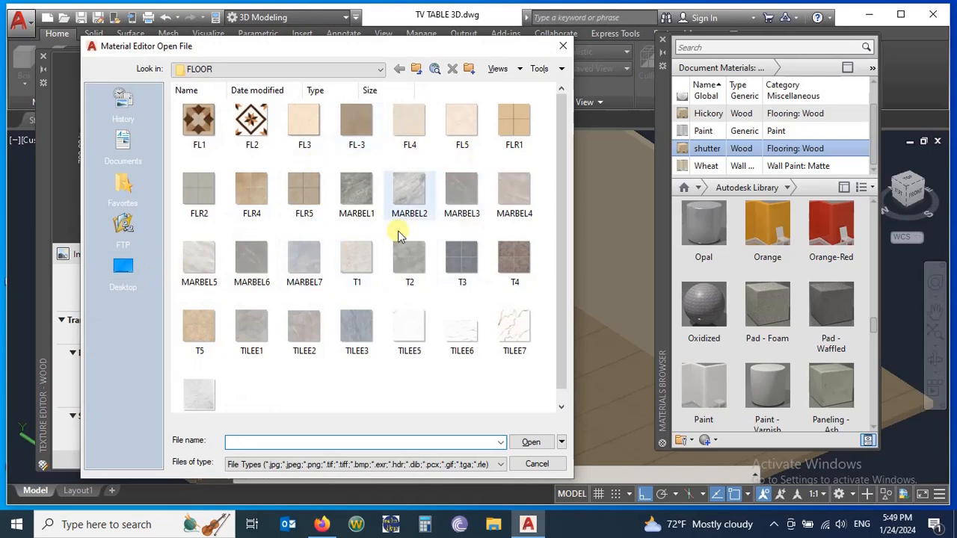
pyautogui.click(416, 70)
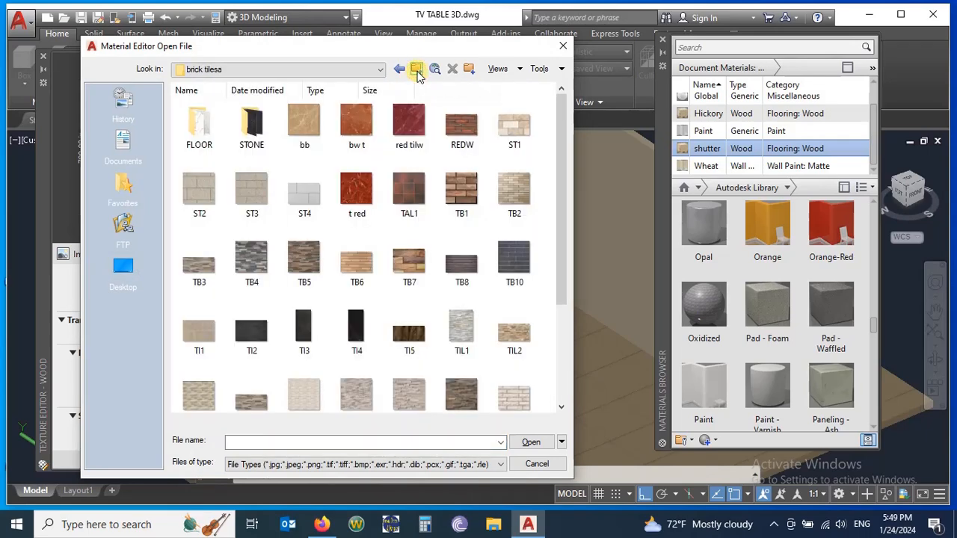
pyautogui.click(416, 70)
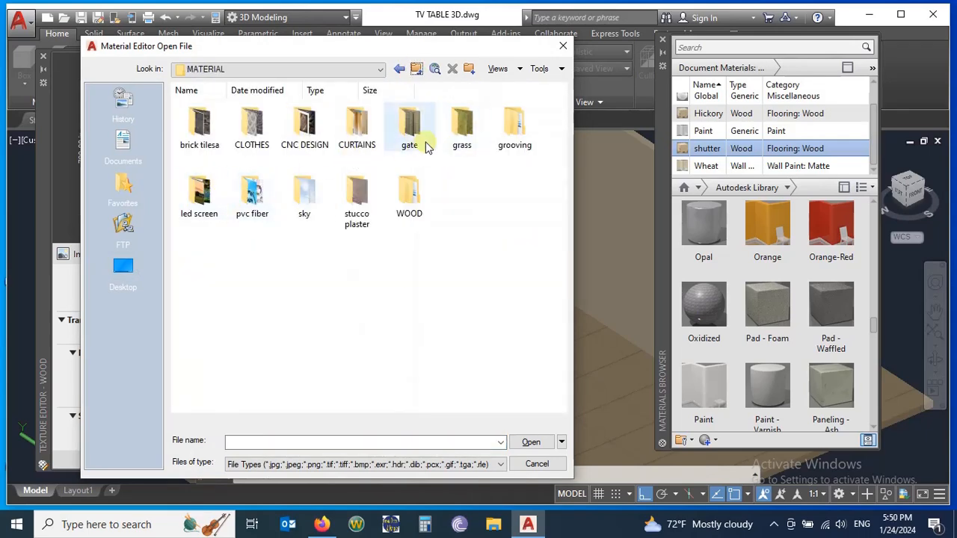
pyautogui.doubleClick(504, 142)
pyautogui.doubleClick(250, 127)
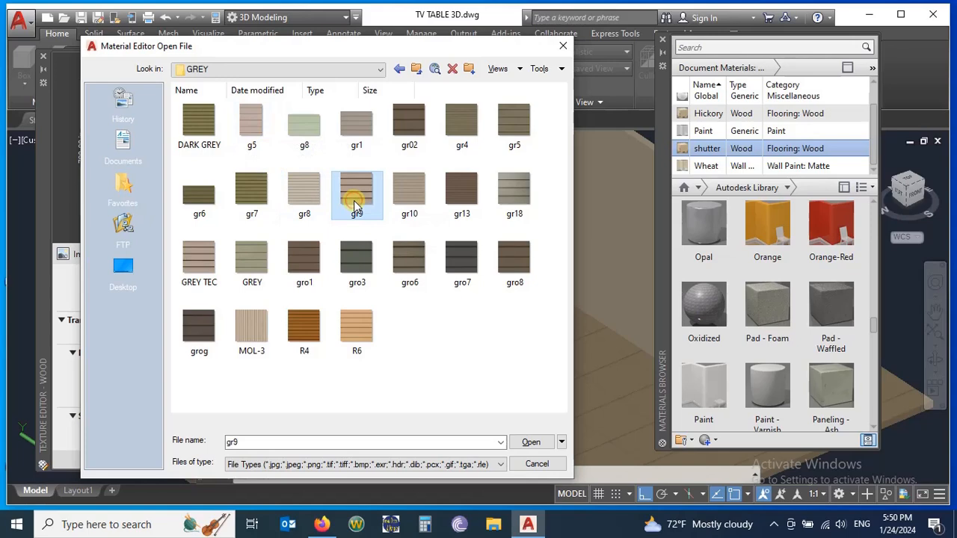
pyautogui.click(531, 442)
# - Unlink the shutter texture's sample width and height, set the height to 300 in, and close both editors
pyautogui.press('Escape')
pyautogui.moveTo(423, 277); pyautogui.dragTo(412, 167, button='middle')
pyautogui.click(433, 231)
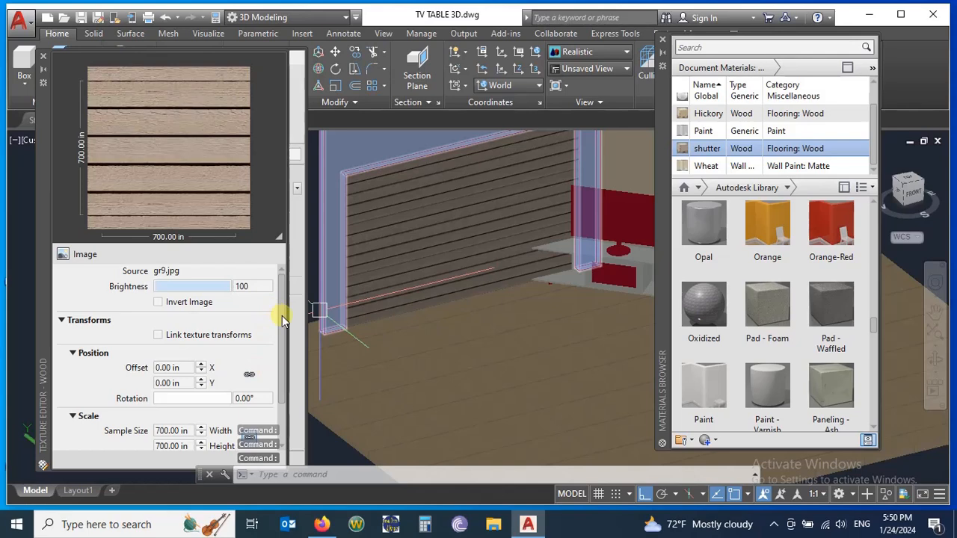
pyautogui.scroll(-3, 281, 314)
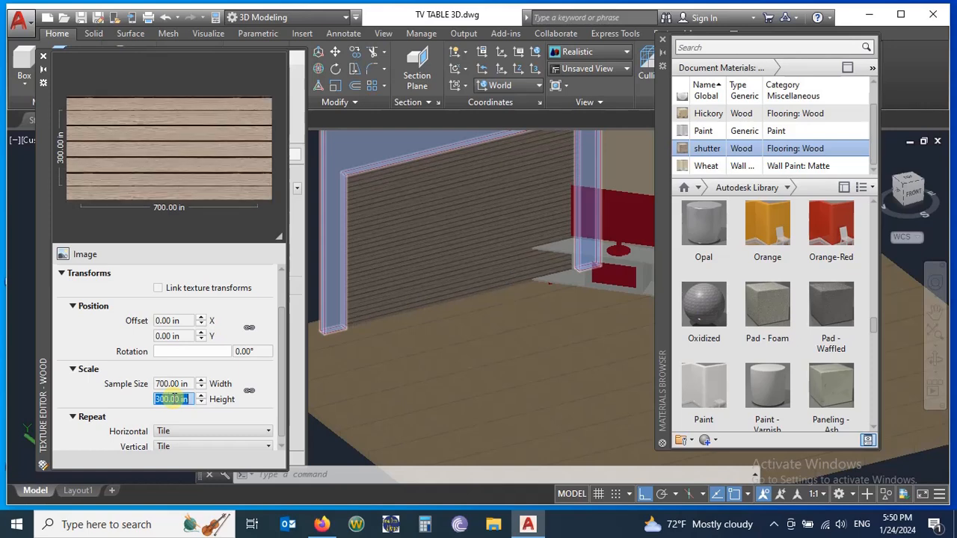
pyautogui.click(46, 60)
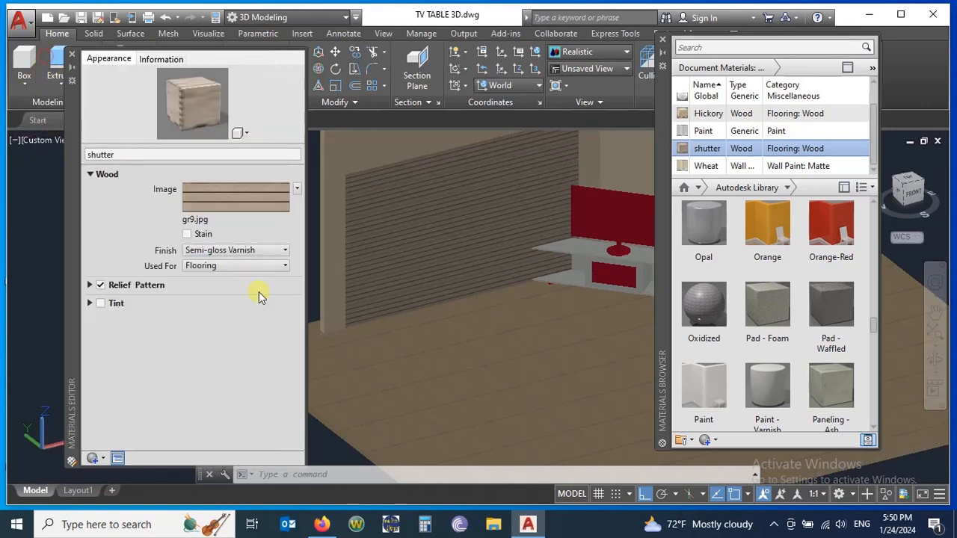
pyautogui.click(72, 57)
# - Set the finish of the shutter material to Unfinished and close its editor
pyautogui.scroll(-4, 205, 254)
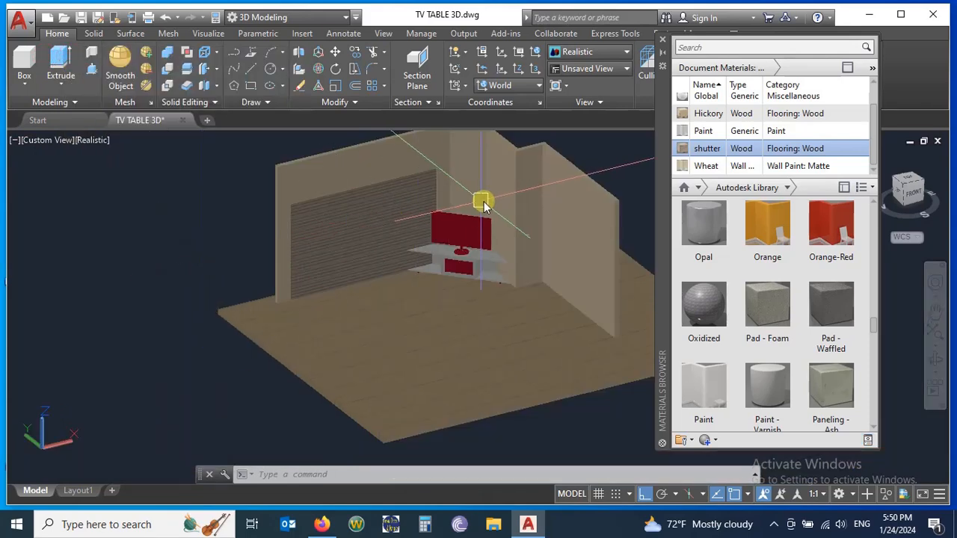
pyautogui.scroll(3, 484, 200)
pyautogui.moveTo(486, 203)
pyautogui.keyDown('shift'); pyautogui.mouseDown(button='middle')
pyautogui.moveTo(481, 182)
pyautogui.moveTo(464, 178)
pyautogui.moveTo(500, 201)
pyautogui.moveTo(474, 186)
pyautogui.moveTo(486, 196)
pyautogui.mouseUp(button='middle'); pyautogui.keyUp('shift')
pyautogui.doubleClick(736, 151)
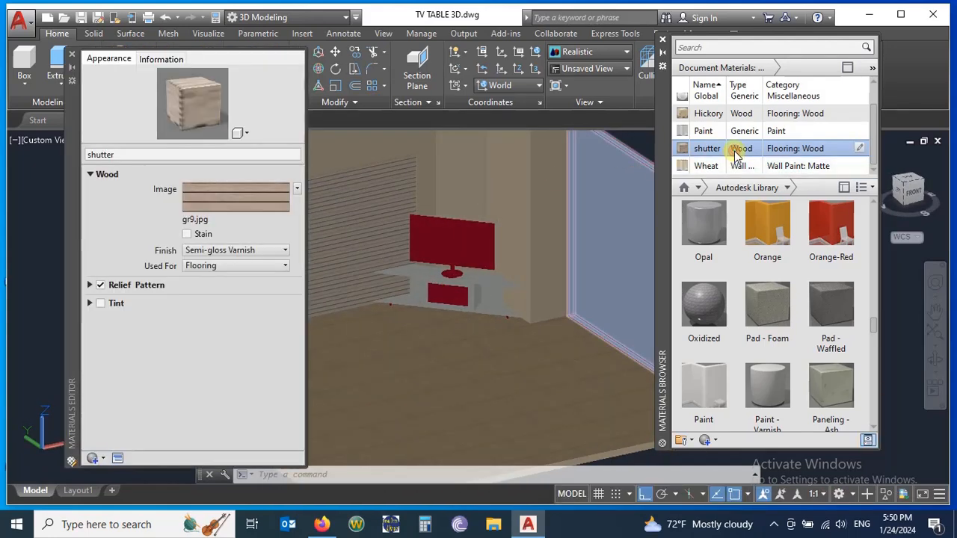
pyautogui.click(209, 253)
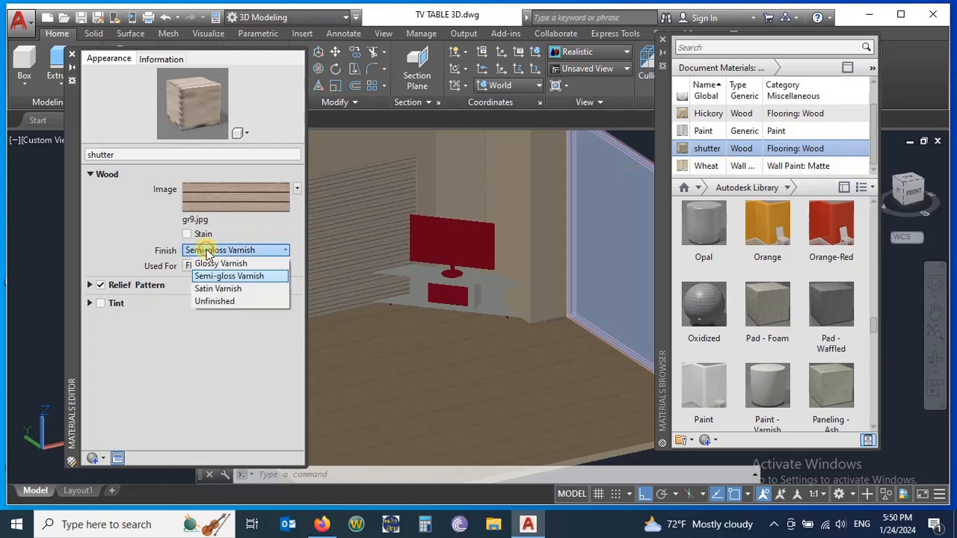
pyautogui.click(236, 302)
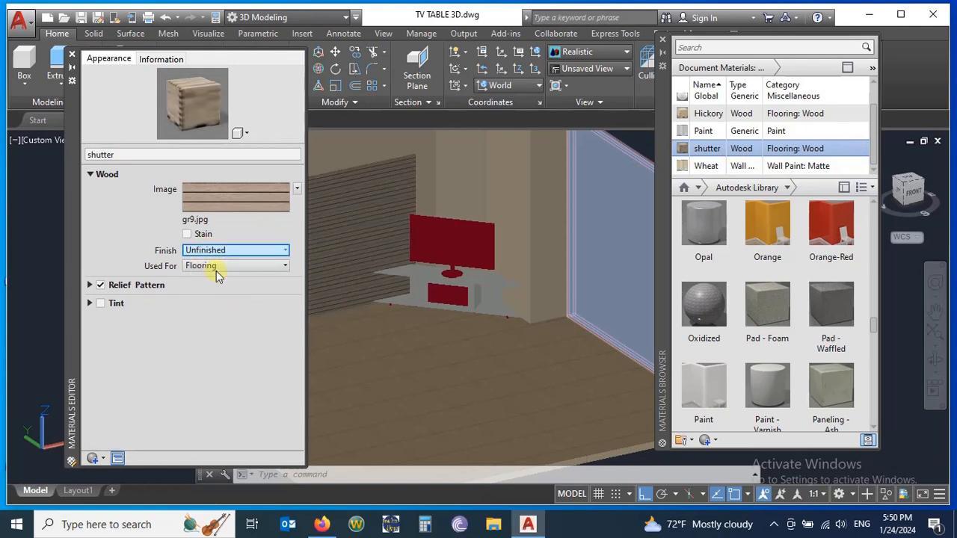
pyautogui.click(71, 56)
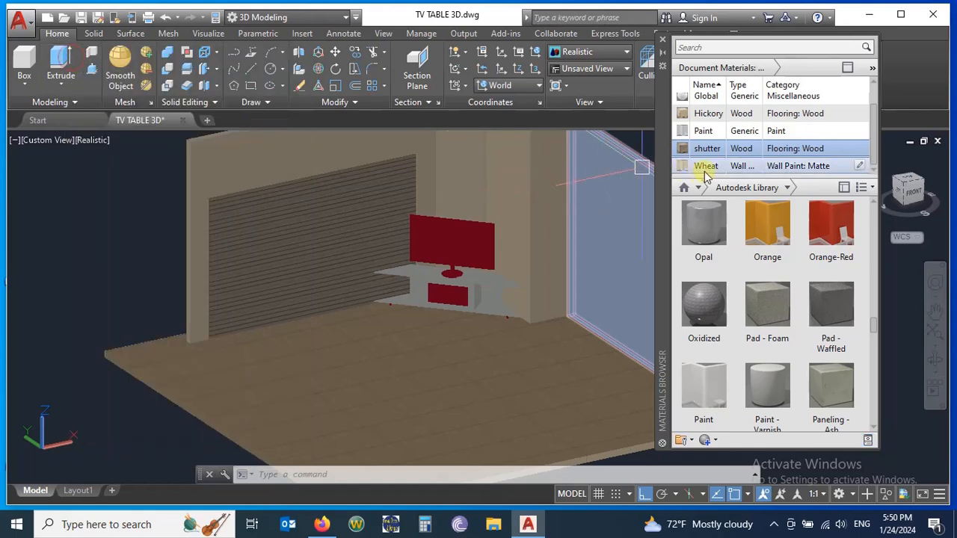
# - Rename the Hickory material as floor, set its finish to Unfinished and close its editor
pyautogui.doubleClick(724, 119)
pyautogui.click(129, 157)
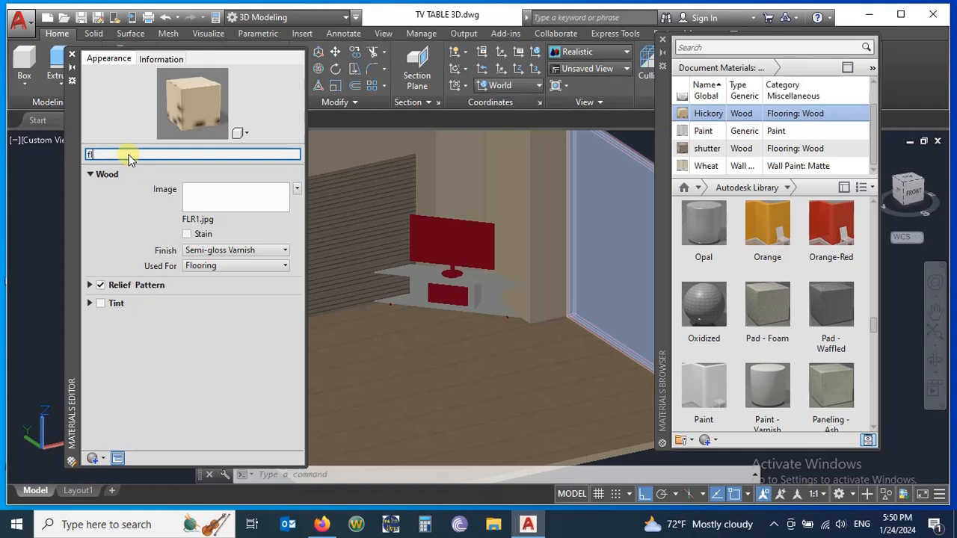
pyautogui.press('Return')
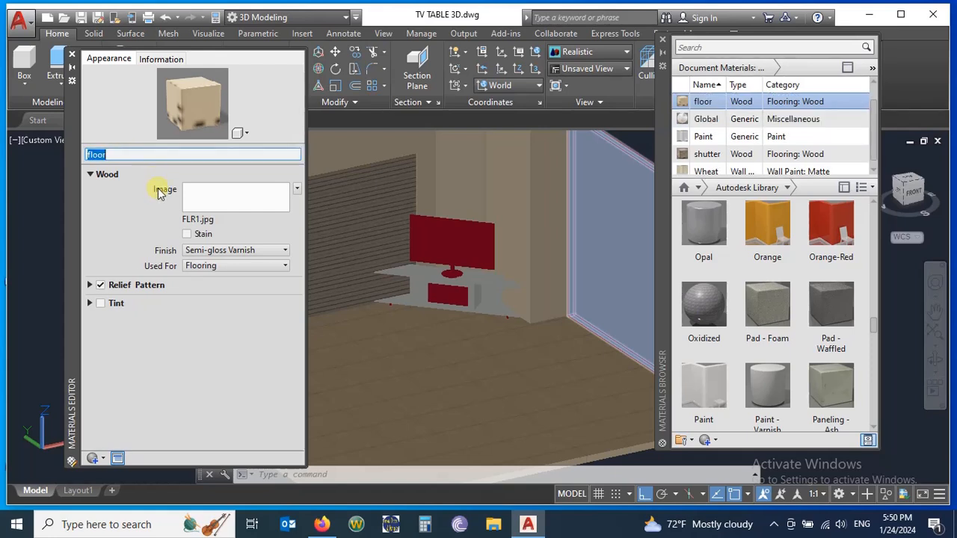
pyautogui.click(193, 252)
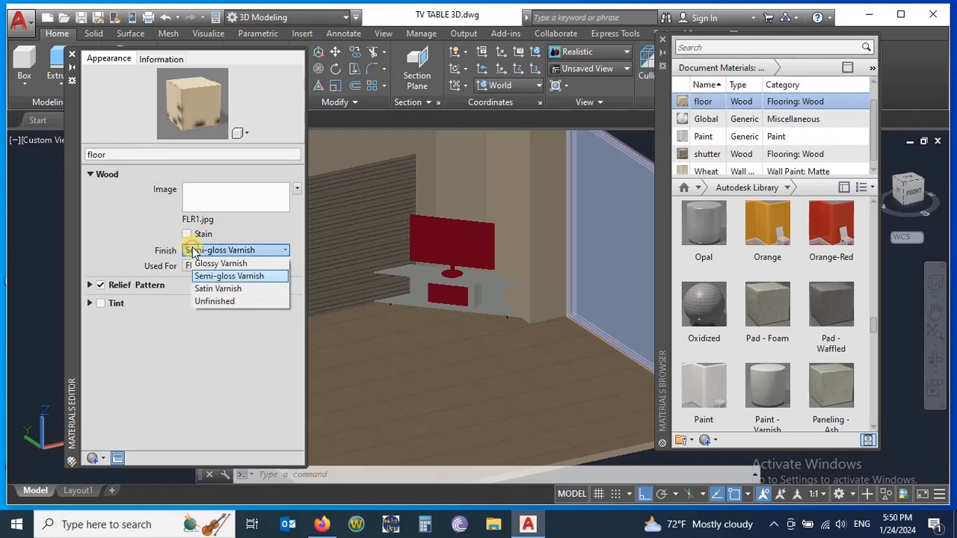
pyautogui.click(221, 301)
pyautogui.click(72, 57)
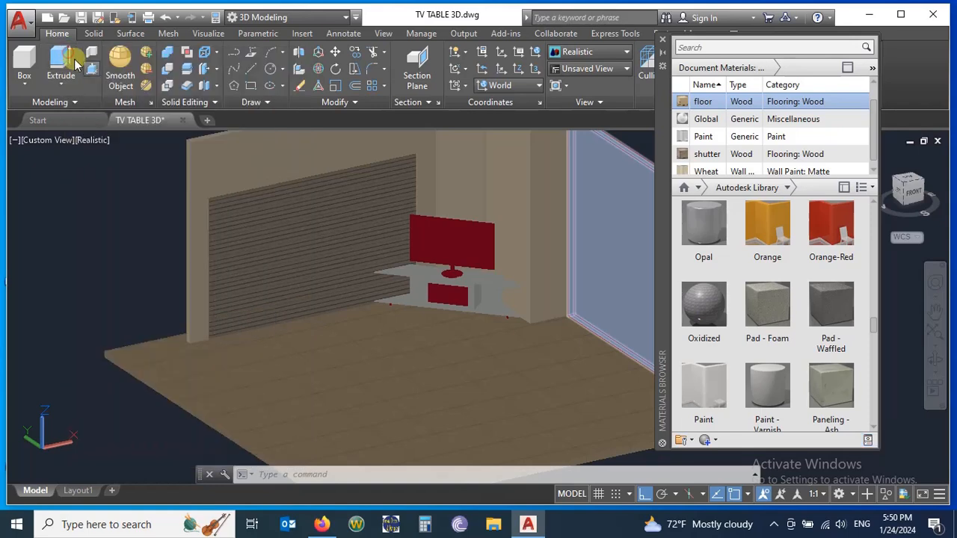
pyautogui.scroll(-1, 731, 160)
pyautogui.moveTo(726, 132); pyautogui.dragTo(444, 299)
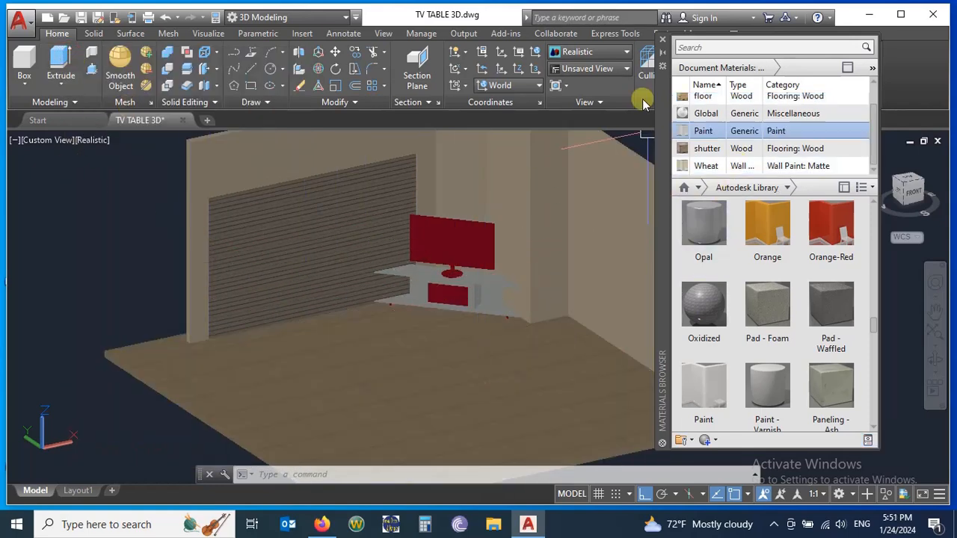
# - Find Chrome - Polished in the Autodesk Library and add it to the document materials for the TV table legs
pyautogui.scroll(-3, 444, 299)
pyautogui.scroll(4, 482, 327)
pyautogui.keyDown('shift'); pyautogui.moveTo(483, 293); pyautogui.dragTo(493, 266, button='middle'); pyautogui.keyUp('shift')
pyautogui.scroll(6, 491, 271)
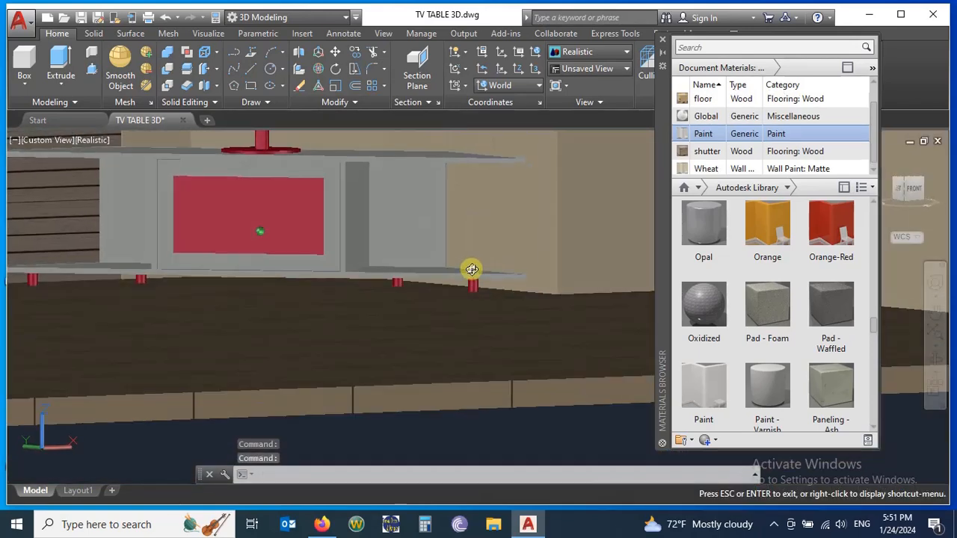
pyautogui.press('Escape')
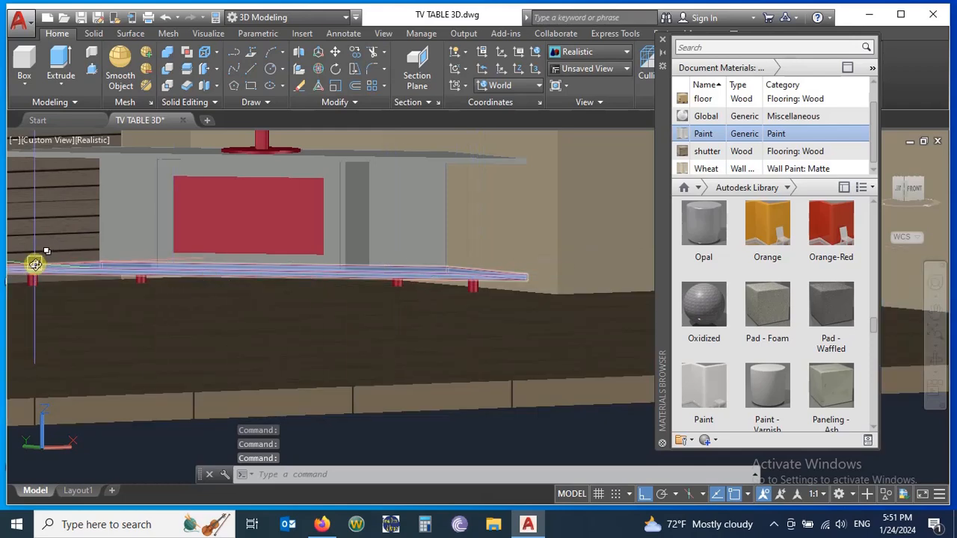
pyautogui.scroll(-3, 764, 275)
pyautogui.scroll(-2, 764, 277)
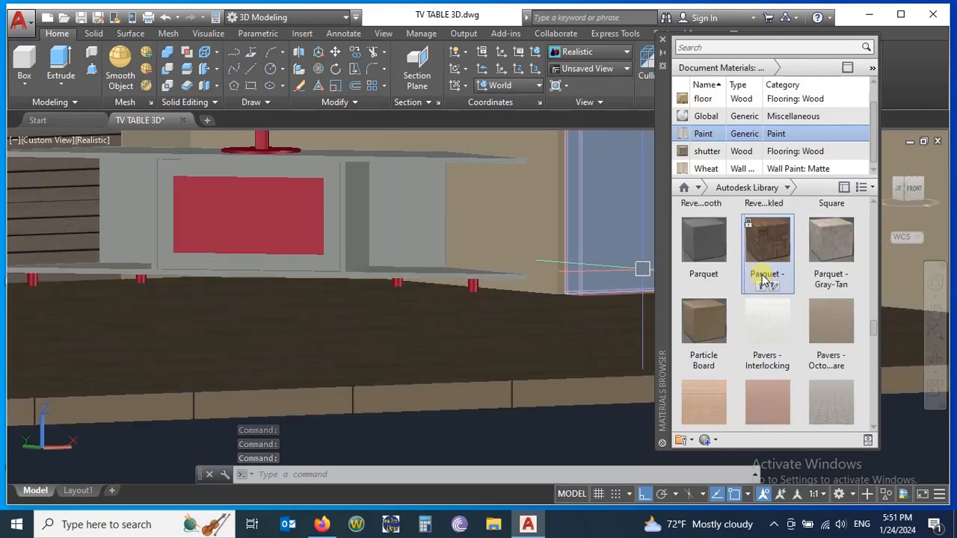
pyautogui.scroll(-4, 764, 278)
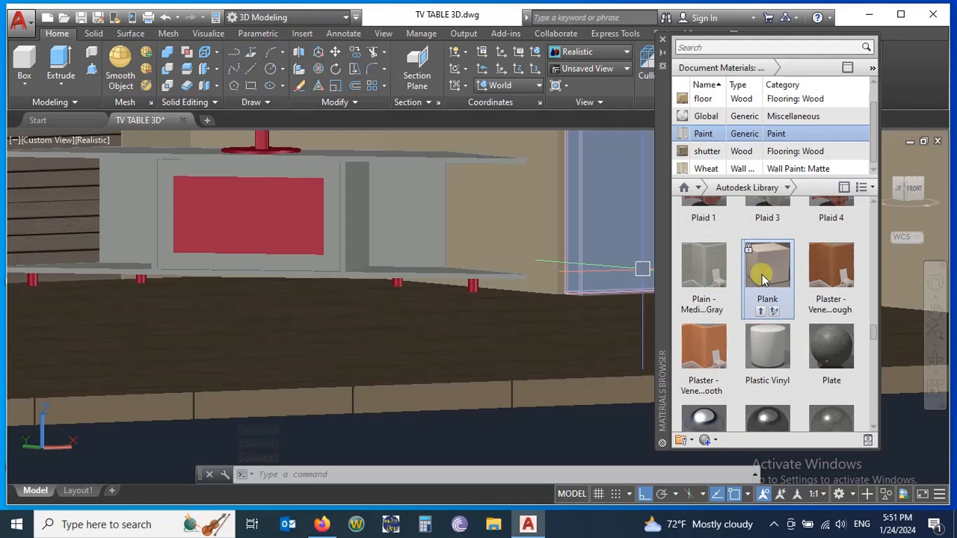
pyautogui.scroll(15, 762, 278)
pyautogui.scroll(-8, 763, 307)
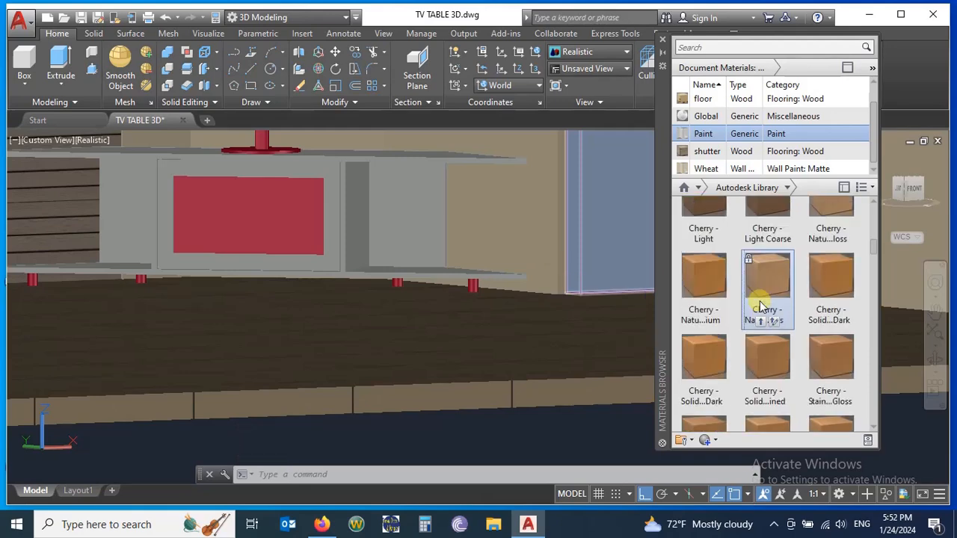
pyautogui.scroll(1, 740, 258)
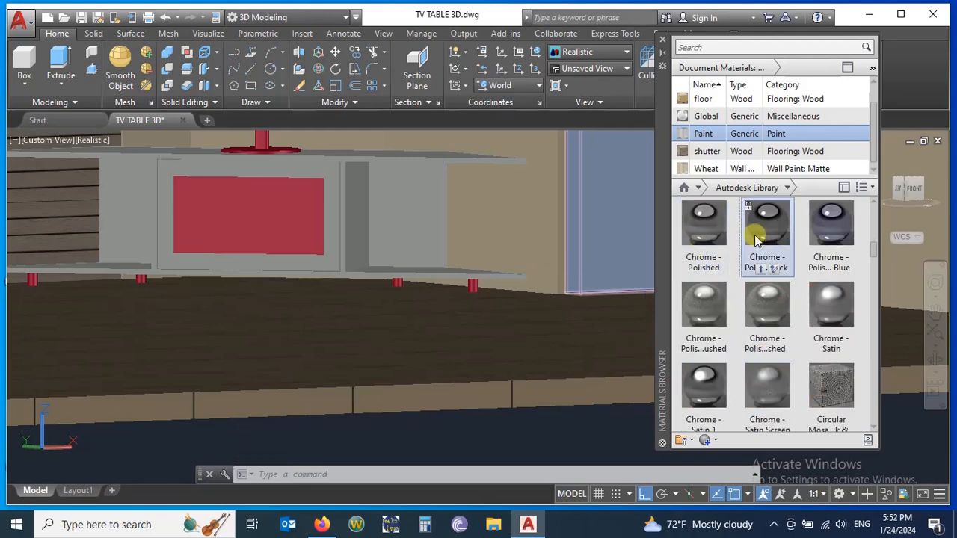
pyautogui.click(711, 269)
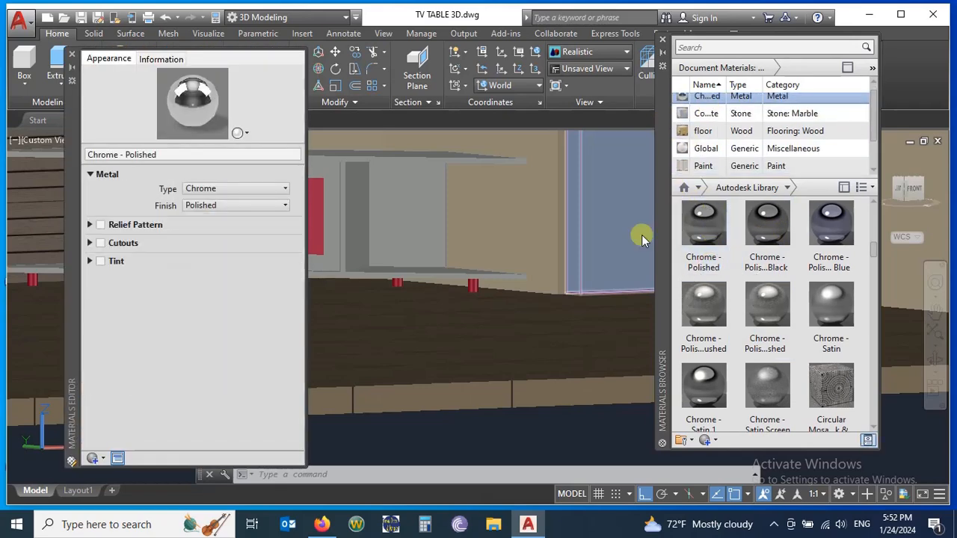
# - Close the material editor and apply Chrome - Polished to the four red cylindrical legs under the TV table
pyautogui.scroll(5, 462, 277)
pyautogui.click(500, 306)
pyautogui.click(568, 354)
pyautogui.scroll(-2, 620, 280)
pyautogui.click(72, 57)
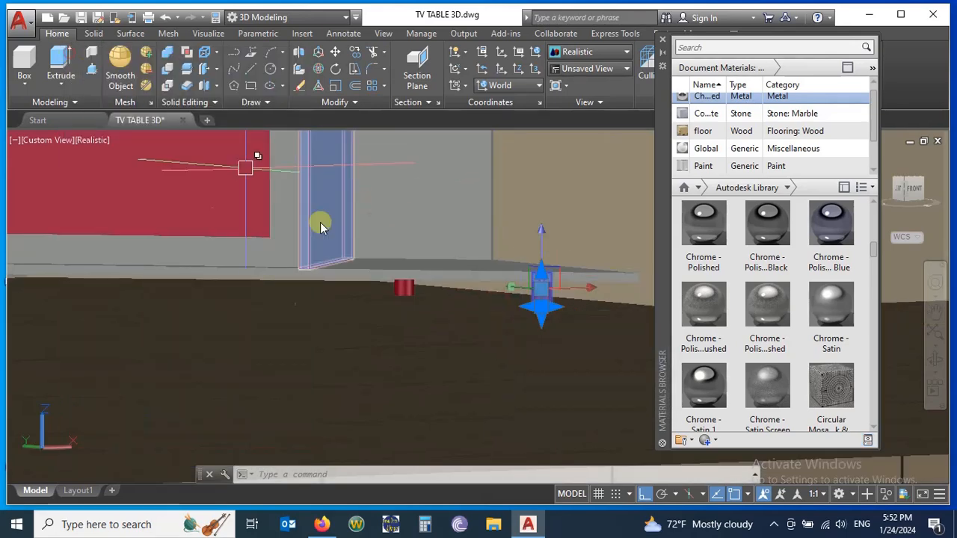
pyautogui.scroll(5, 404, 288)
pyautogui.click(406, 295)
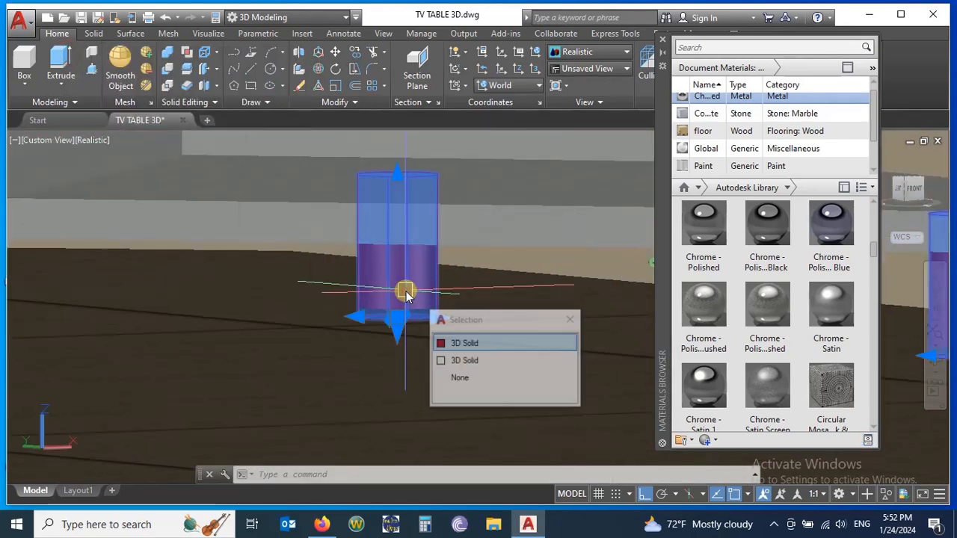
pyautogui.scroll(-5, 630, 261)
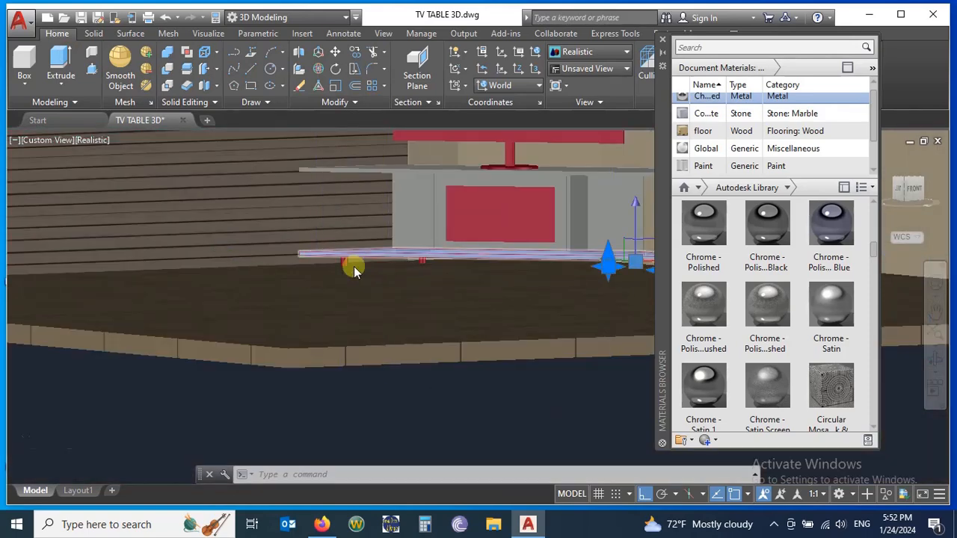
pyautogui.scroll(5, 374, 262)
pyautogui.scroll(5, 559, 234)
pyautogui.click(544, 273)
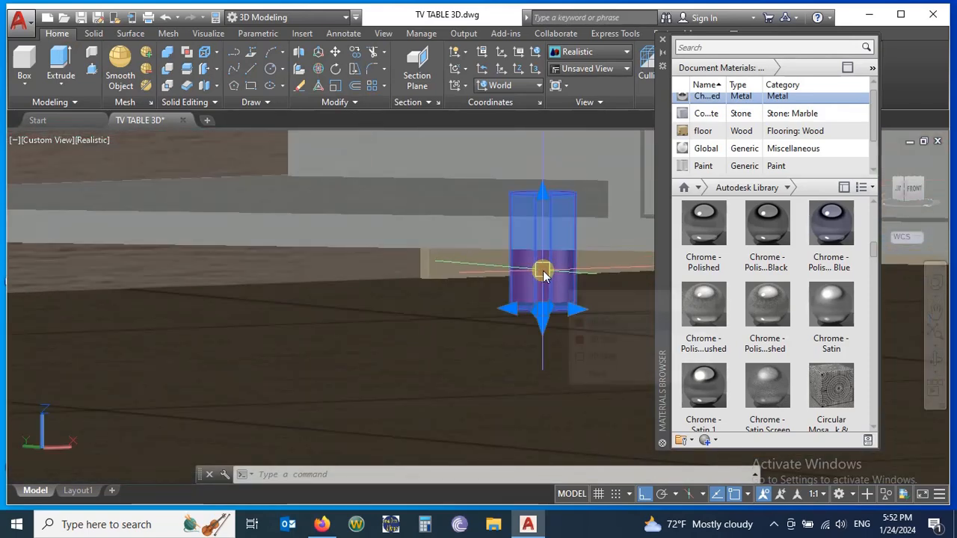
pyautogui.scroll(-3, 545, 273)
pyautogui.scroll(2, 296, 262)
pyautogui.click(287, 278)
pyautogui.scroll(-1, 288, 278)
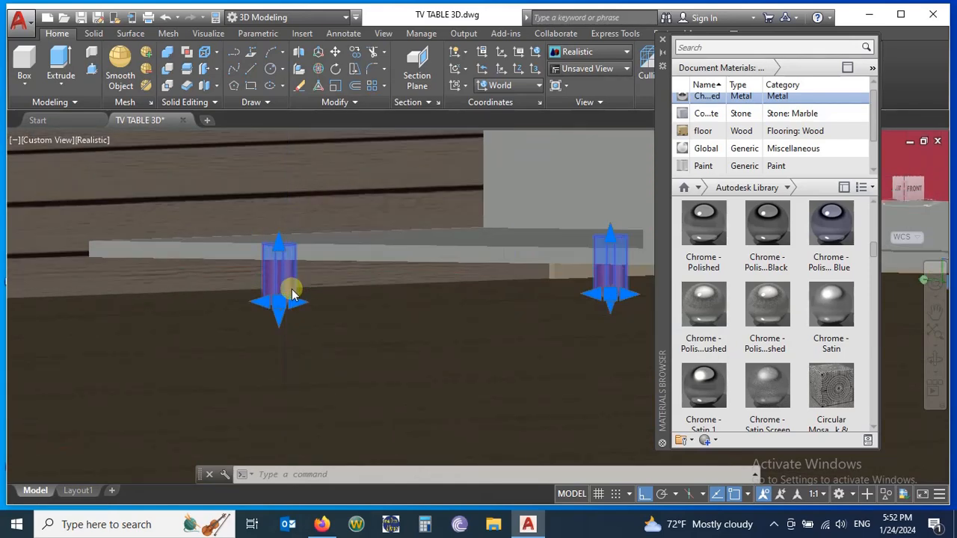
pyautogui.scroll(-3, 289, 288)
pyautogui.scroll(2, 342, 309)
pyautogui.moveTo(449, 316)
pyautogui.keyDown('shift'); pyautogui.mouseDown(button='middle')
pyautogui.moveTo(521, 367)
pyautogui.moveTo(474, 368)
pyautogui.moveTo(455, 351)
pyautogui.mouseUp(button='middle'); pyautogui.keyUp('shift')
pyautogui.click(751, 99)
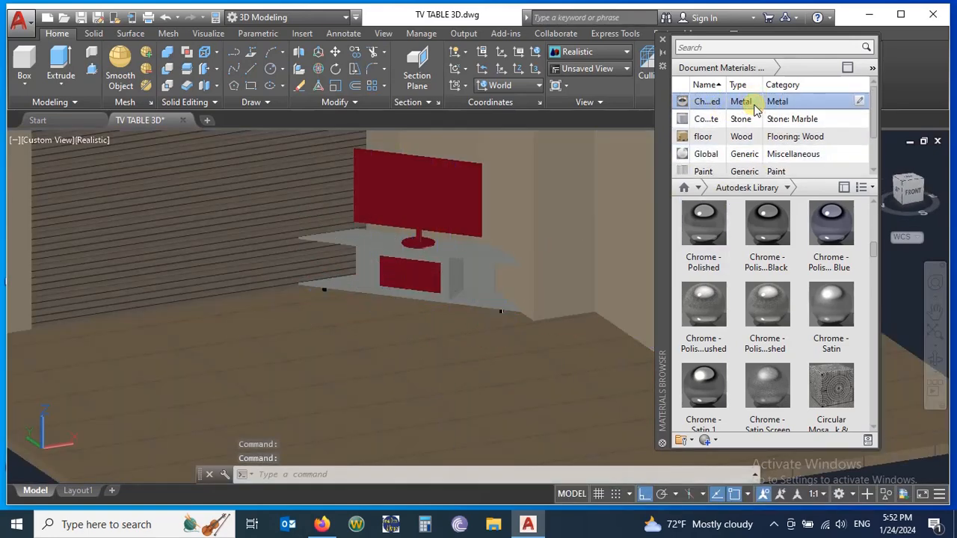
# - Set the finish of the Chrome - Polished material to Semi-polished and close its editor
pyautogui.doubleClick(754, 105)
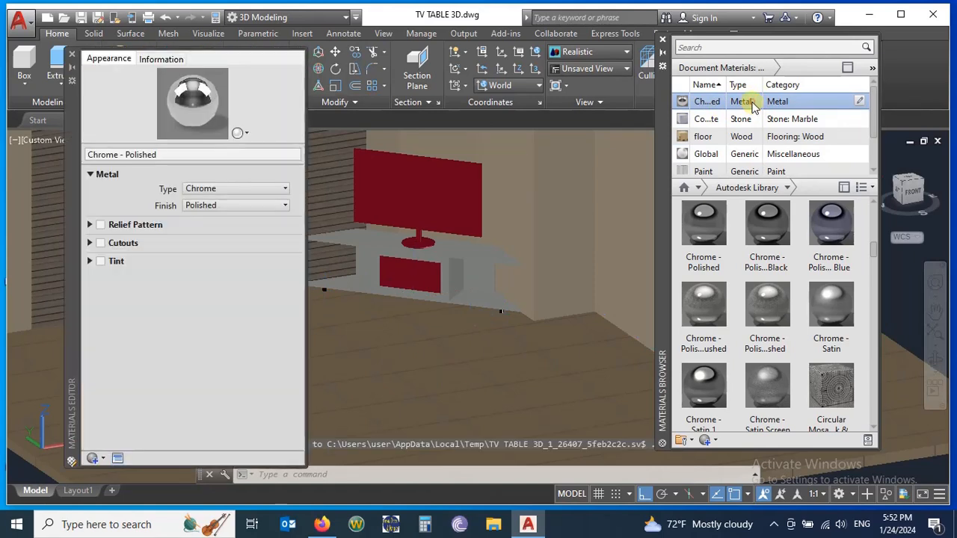
pyautogui.click(250, 206)
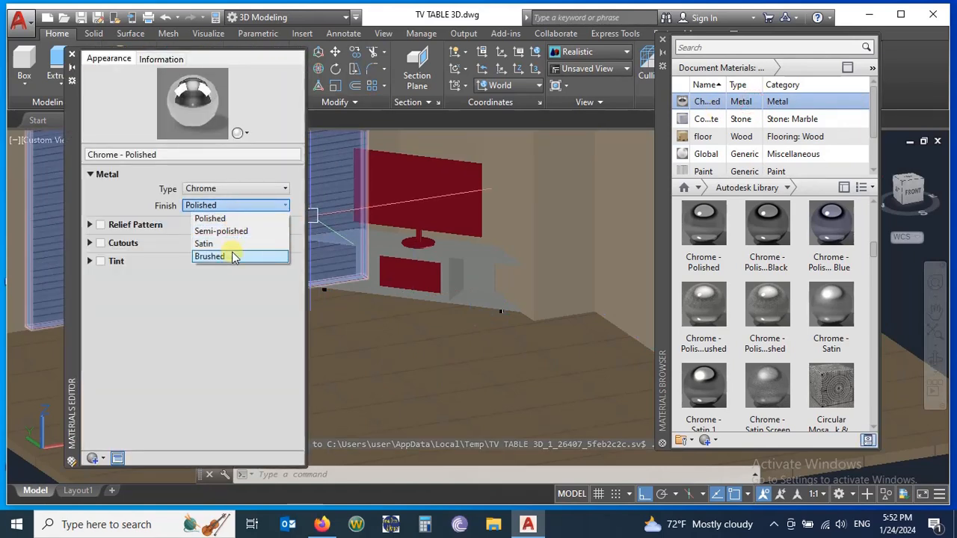
pyautogui.click(216, 231)
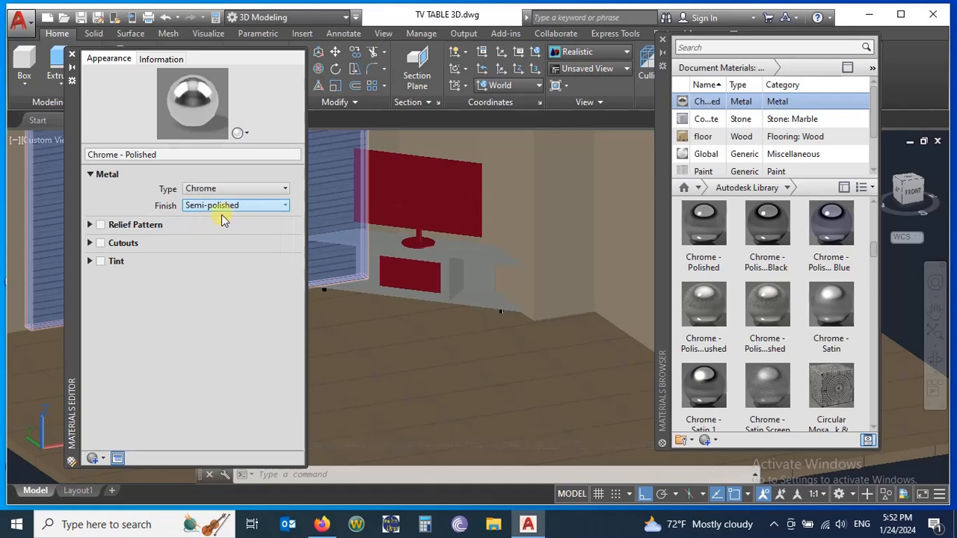
pyautogui.click(72, 55)
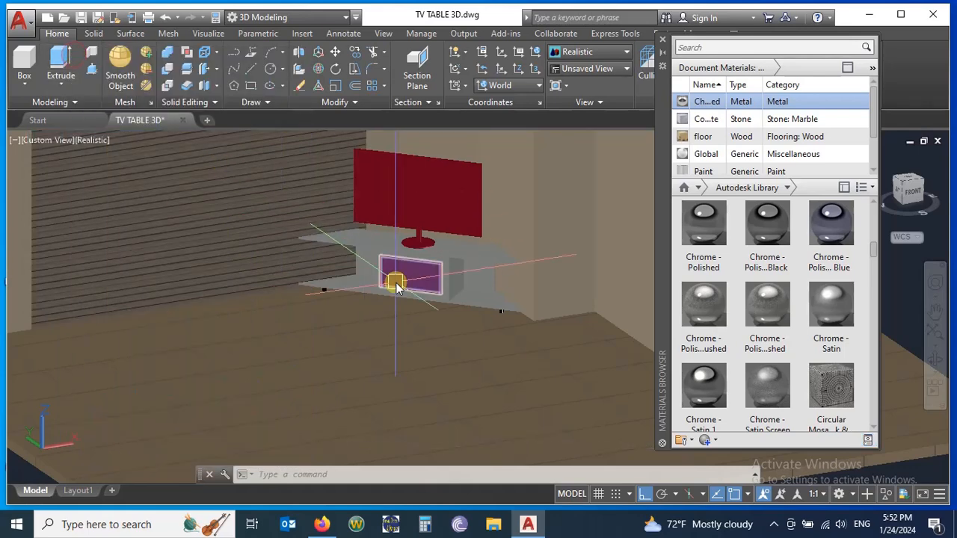
# - Add the Clear solid glass material from the Autodesk Library to the document materials for the red cabinet door panel
pyautogui.scroll(-2, 398, 314)
pyautogui.scroll(5, 491, 278)
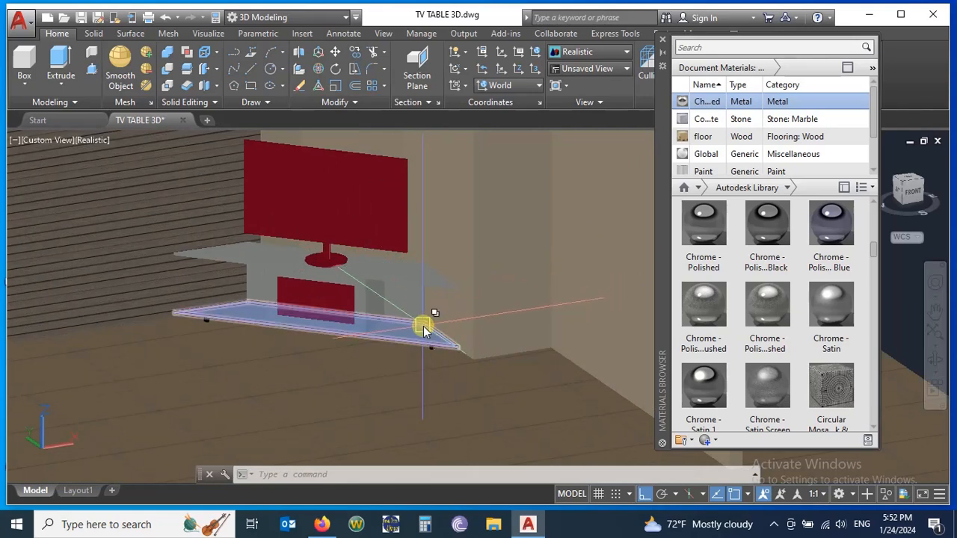
pyautogui.keyDown('shift'); pyautogui.moveTo(337, 320); pyautogui.dragTo(327, 305, button='middle'); pyautogui.keyUp('shift')
pyautogui.scroll(3, 323, 300)
pyautogui.click(322, 300)
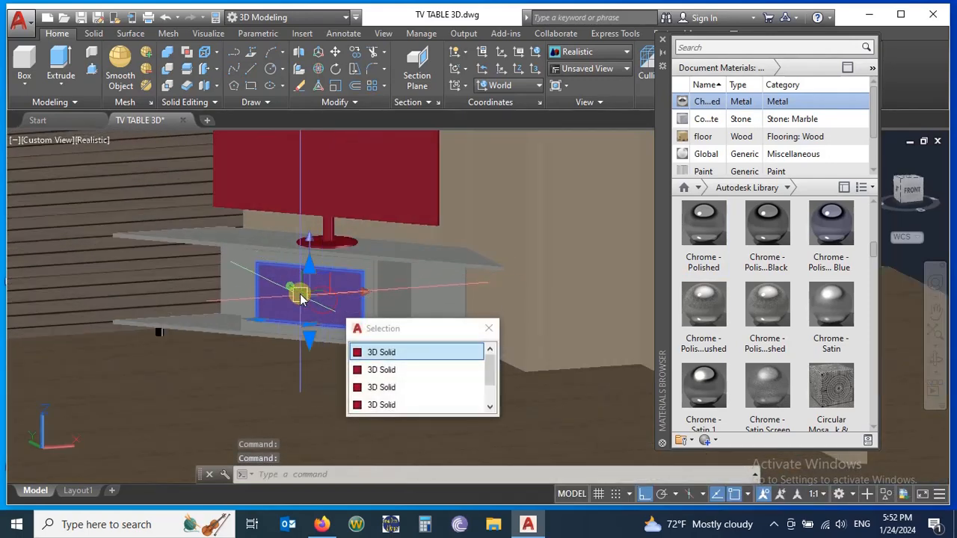
pyautogui.press('Escape')
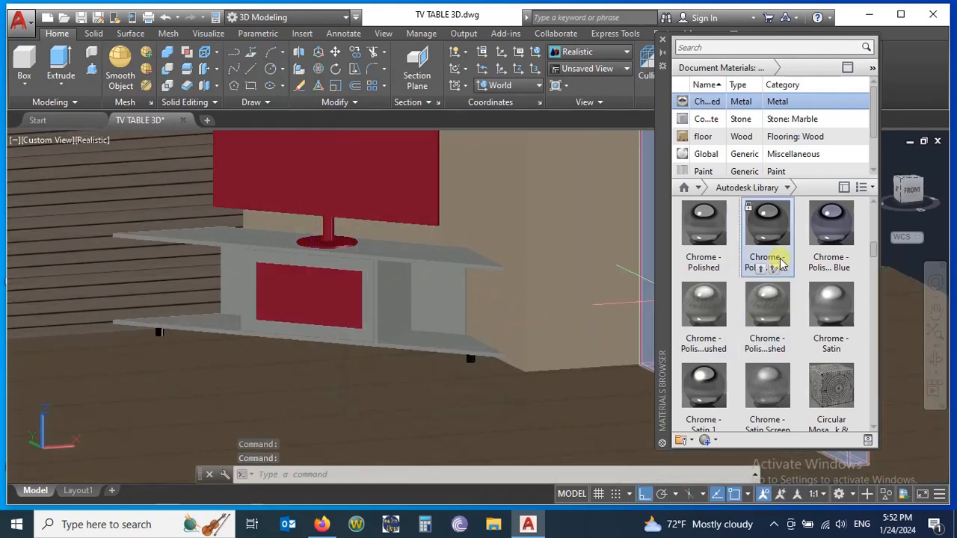
pyautogui.scroll(-3, 765, 249)
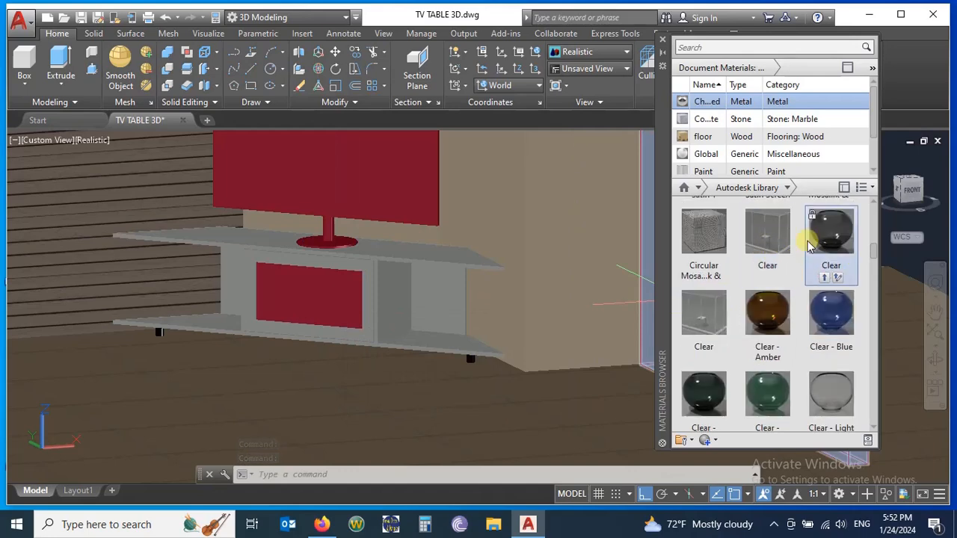
pyautogui.click(835, 279)
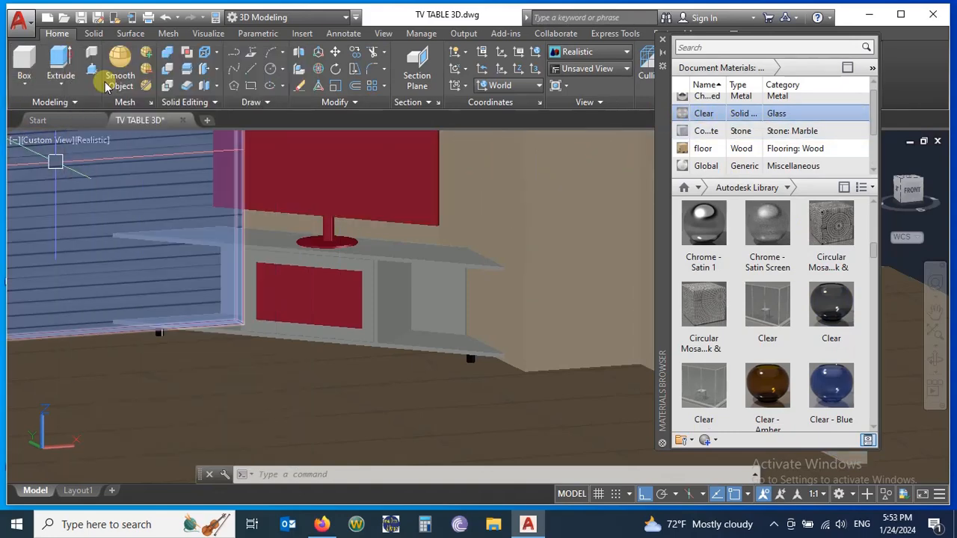
# - Apply the Clear glass material to the red door panel of the TV table
pyautogui.scroll(3, 342, 281)
pyautogui.click(299, 303)
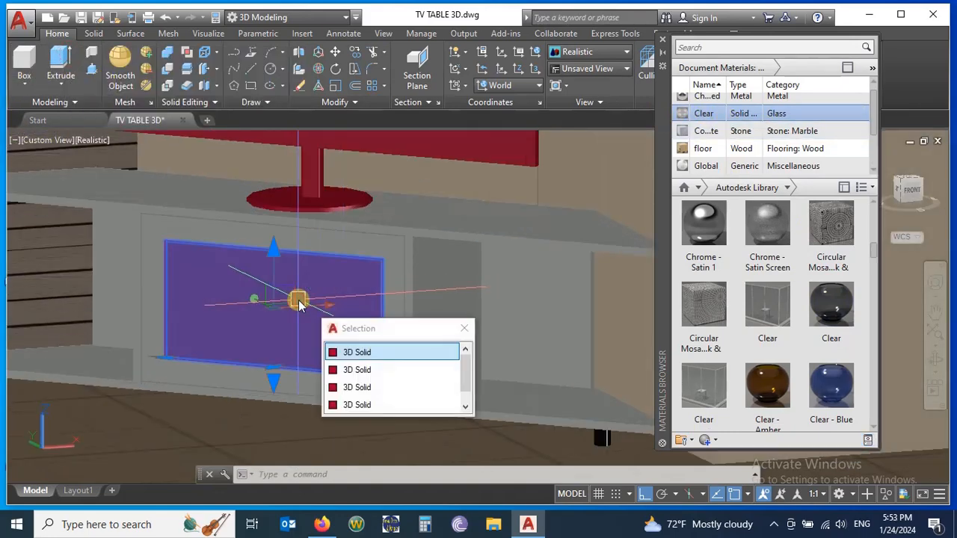
pyautogui.scroll(1, 770, 120)
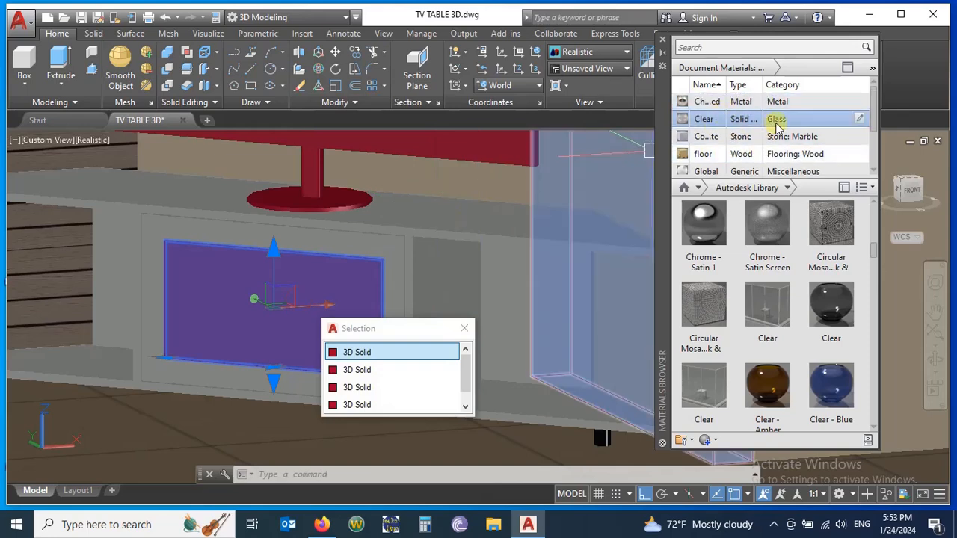
pyautogui.click(810, 122)
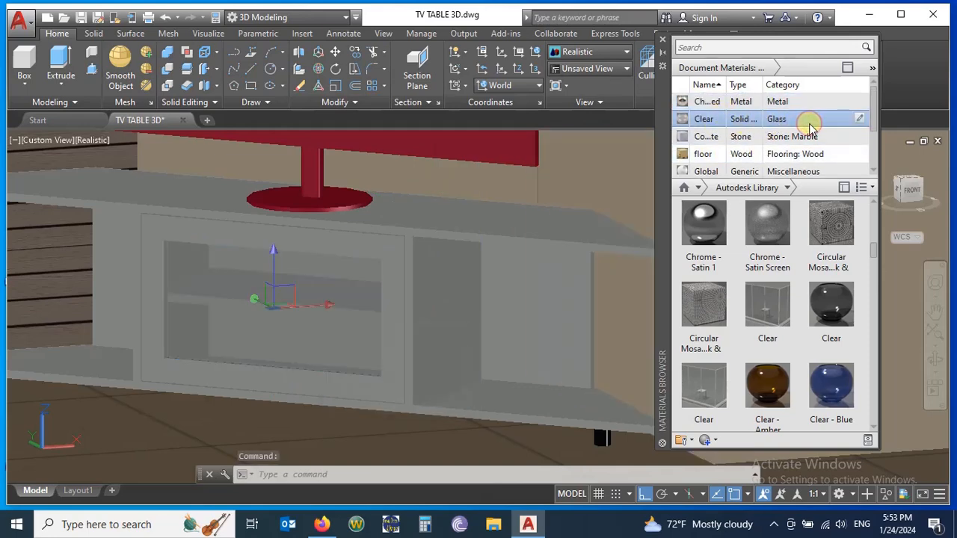
pyautogui.keyDown('shift'); pyautogui.moveTo(431, 212); pyautogui.dragTo(379, 304, button='middle'); pyautogui.keyUp('shift')
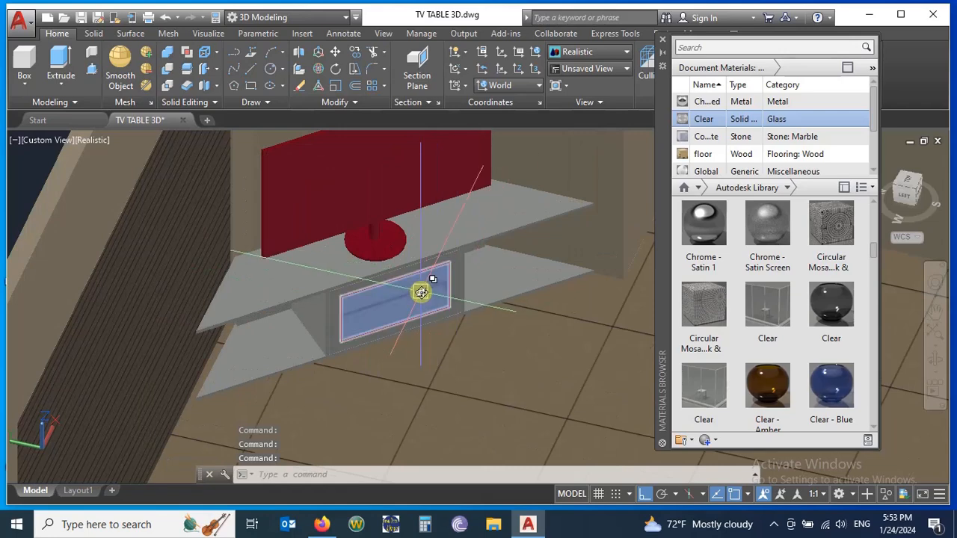
# - Set the custom color of the Clear glass material to RGB 210,194,188 and close its editor
pyautogui.doubleClick(754, 122)
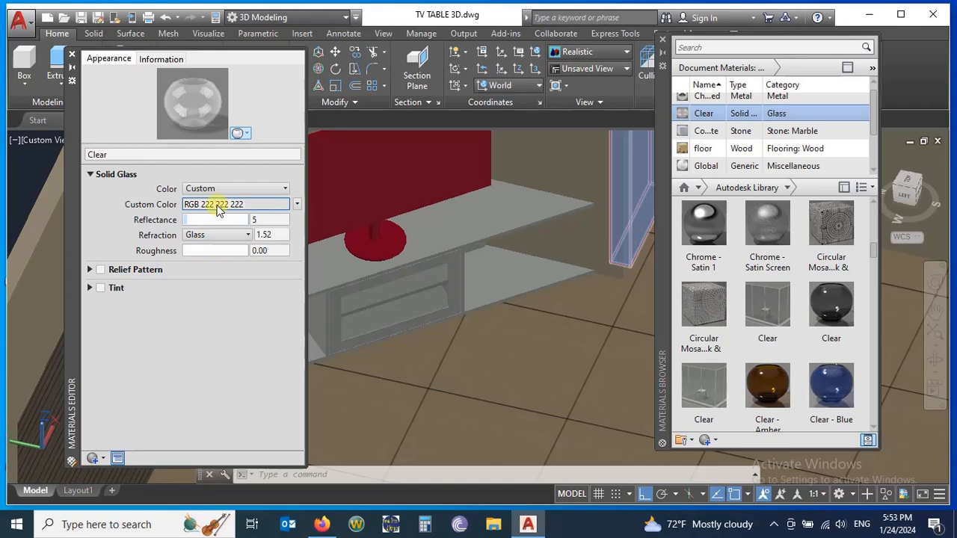
pyautogui.click(216, 207)
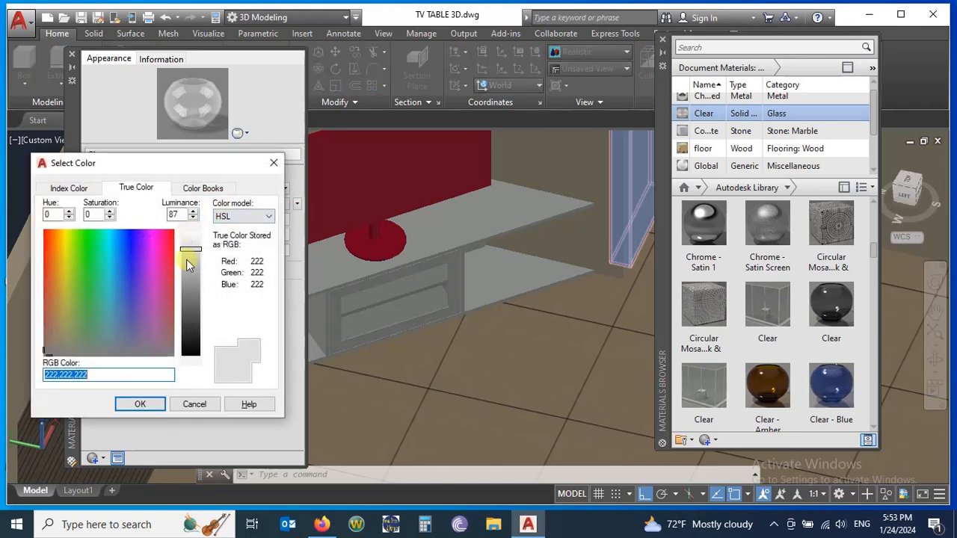
pyautogui.click(187, 260)
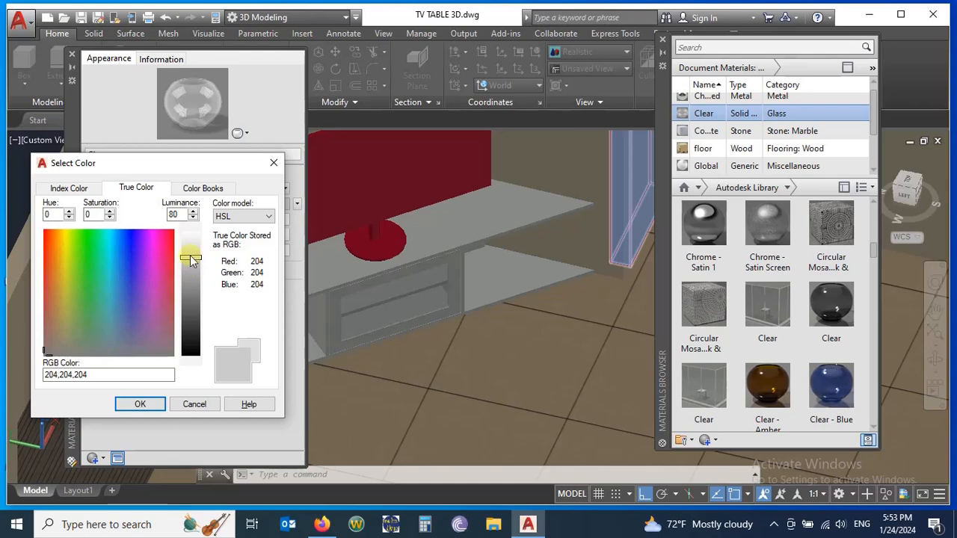
pyautogui.click(50, 329)
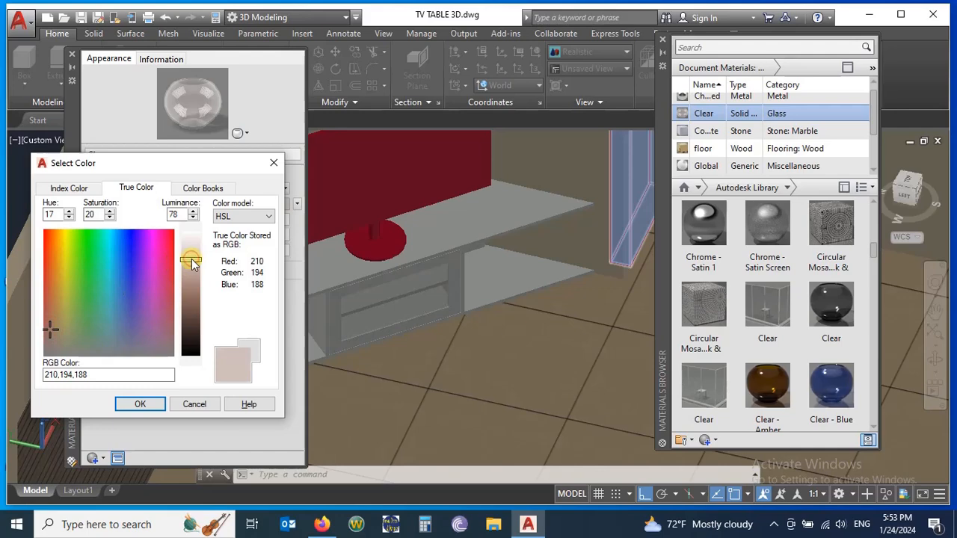
pyautogui.click(140, 404)
pyautogui.click(72, 54)
# - Find the Fine Textured - Black plastic in the Autodesk Library and add it to the document materials with its editor open
pyautogui.keyDown('shift'); pyautogui.moveTo(336, 314); pyautogui.dragTo(366, 291, button='middle'); pyautogui.keyUp('shift')
pyautogui.scroll(5, 367, 278)
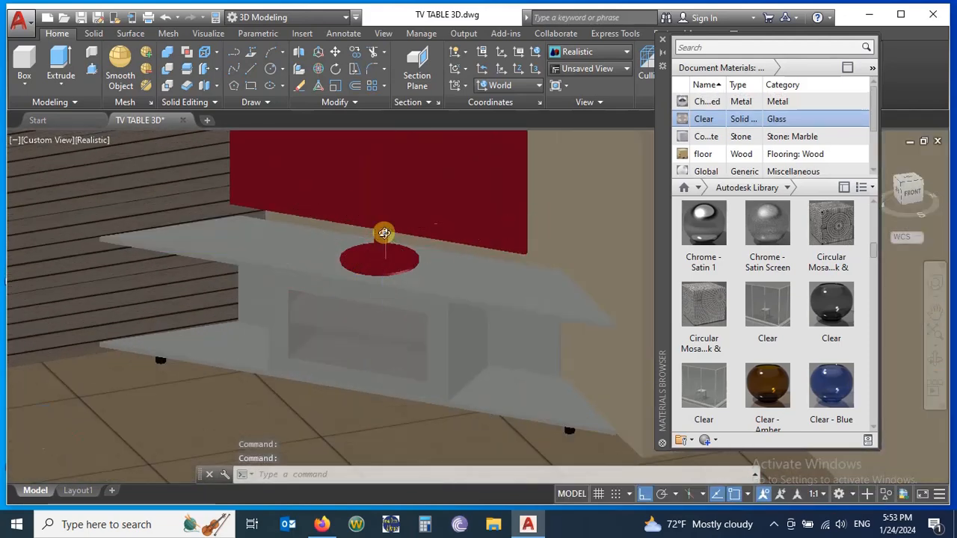
pyautogui.scroll(-5, 310, 393)
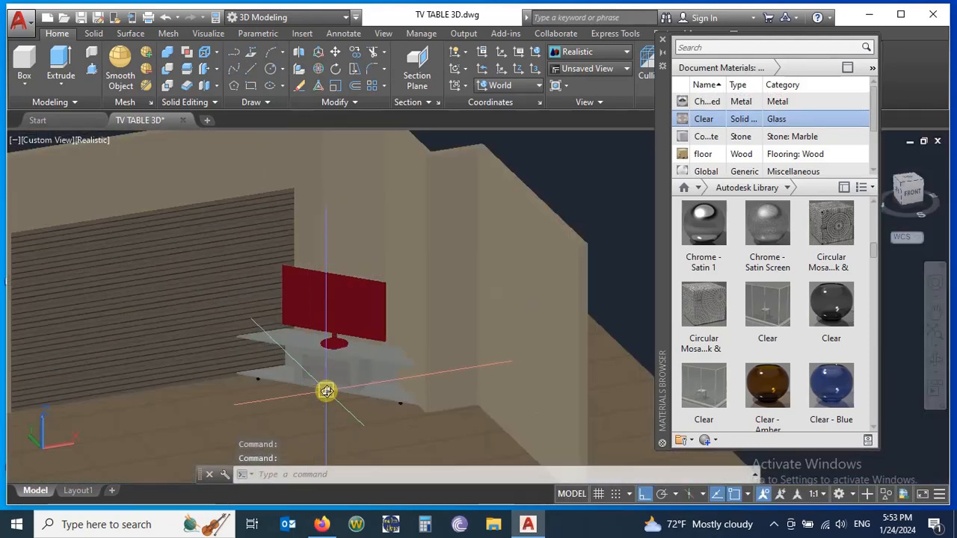
pyautogui.click(545, 363)
pyautogui.scroll(-2, 798, 323)
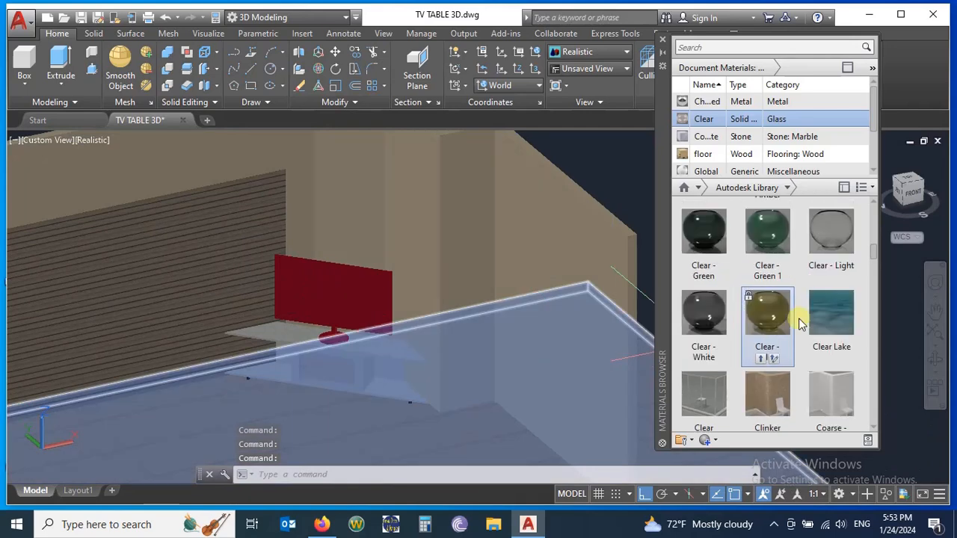
pyautogui.press('Escape')
pyautogui.scroll(-3, 426, 288)
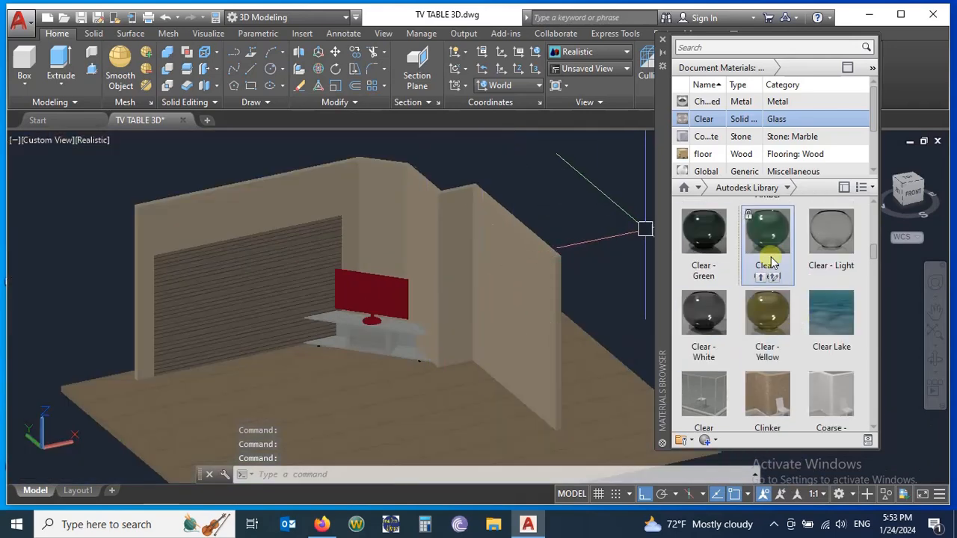
pyautogui.scroll(2, 796, 277)
pyautogui.scroll(-5, 798, 277)
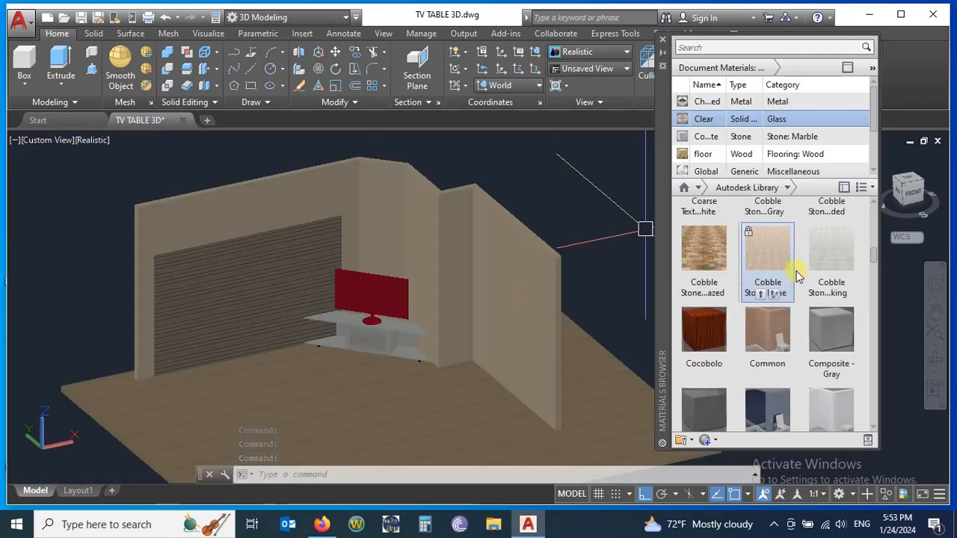
pyautogui.scroll(-3, 798, 277)
pyautogui.scroll(-10, 798, 276)
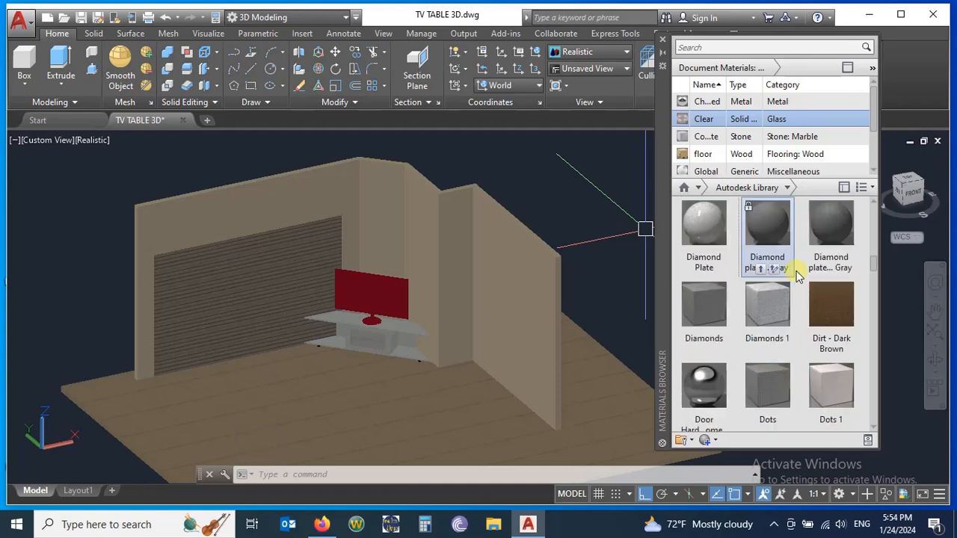
pyautogui.scroll(-8, 798, 277)
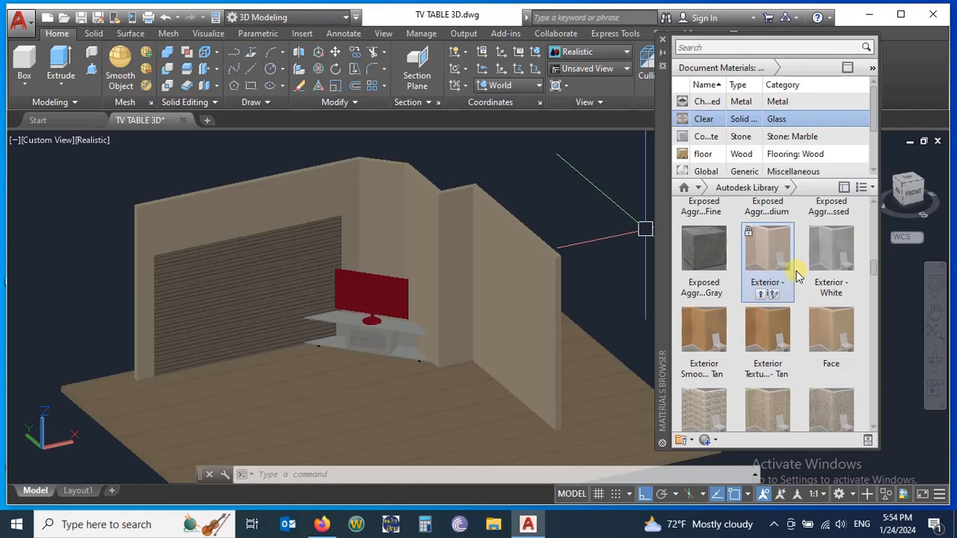
pyautogui.scroll(-5, 798, 277)
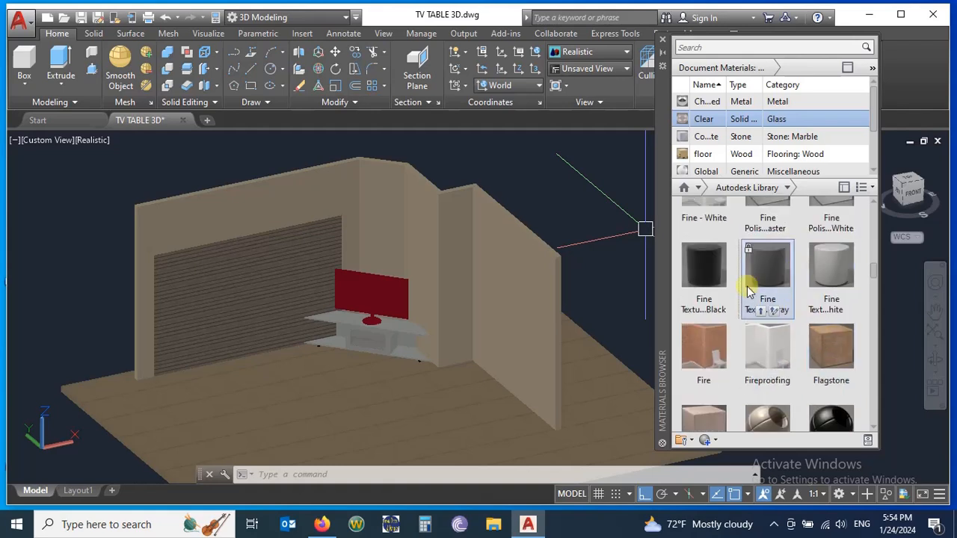
pyautogui.click(709, 312)
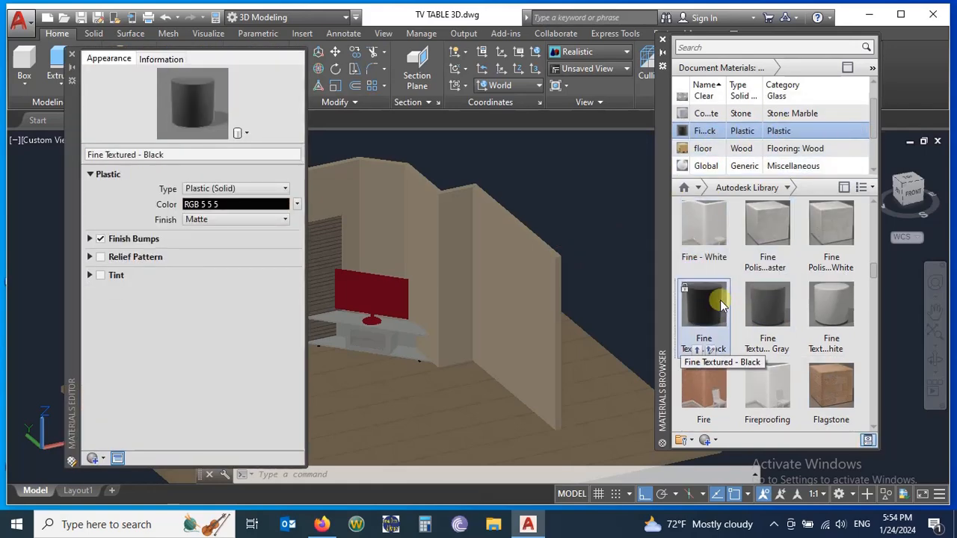
# - Apply Fine Textured - Black to the TV stand's neck and round base
pyautogui.scroll(-2, 590, 219)
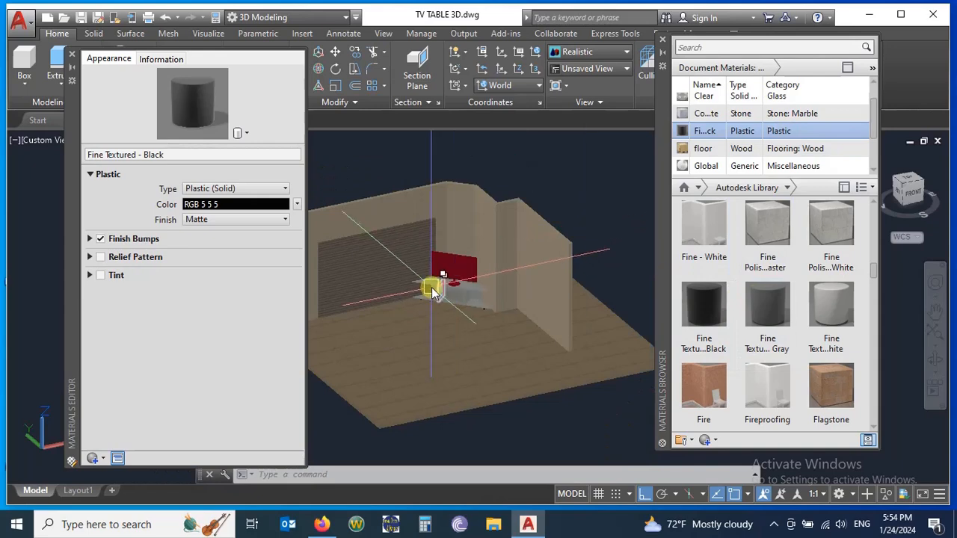
pyautogui.scroll(4, 441, 286)
pyautogui.scroll(2, 463, 288)
pyautogui.scroll(3, 467, 296)
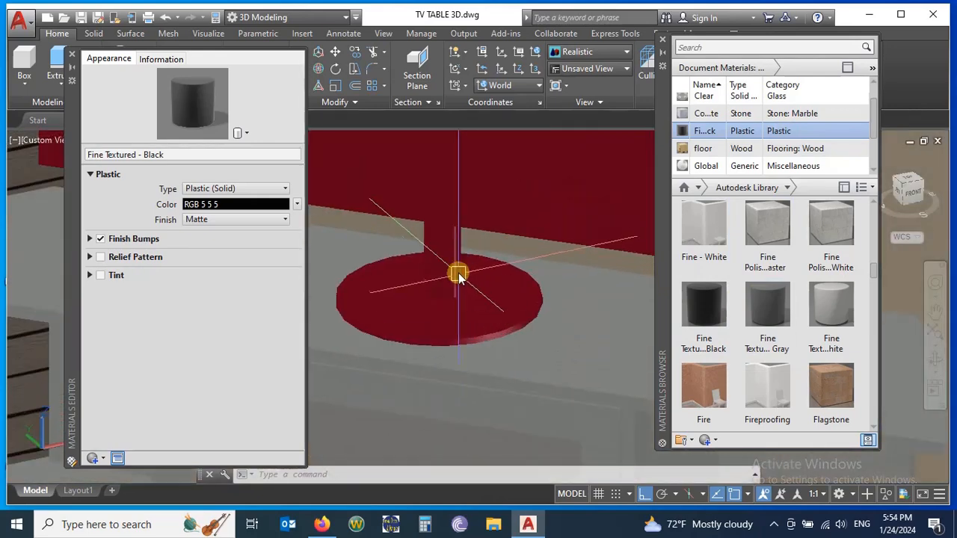
pyautogui.click(421, 333)
pyautogui.click(421, 332)
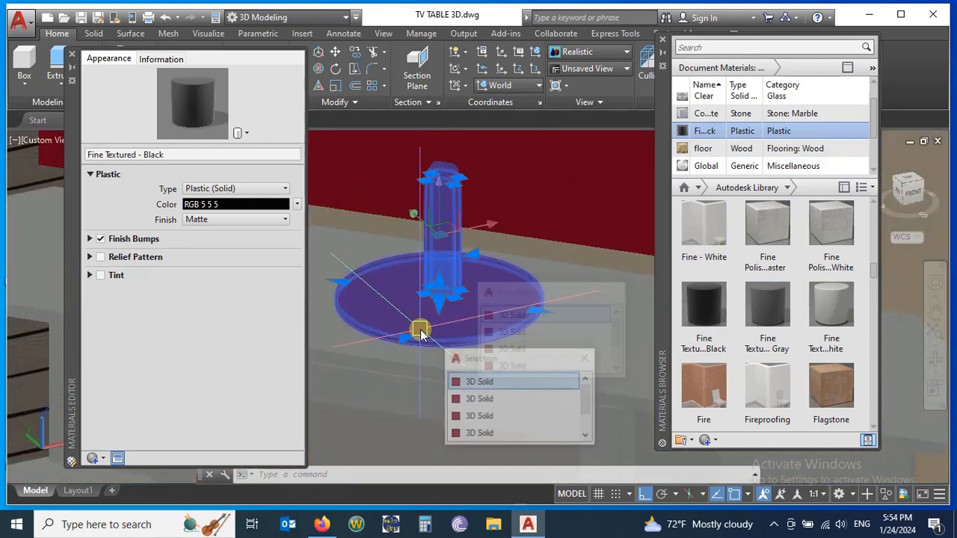
pyautogui.scroll(-2, 421, 333)
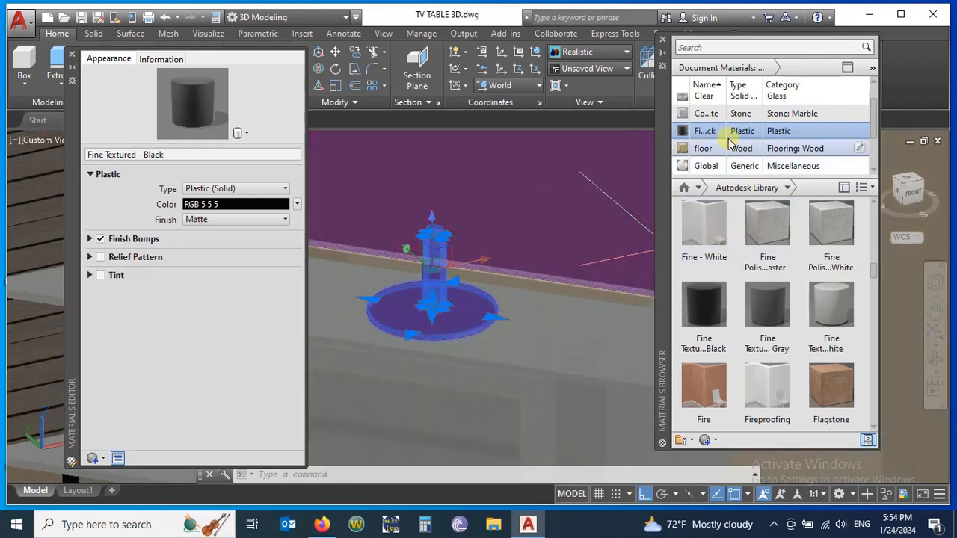
pyautogui.click(790, 135)
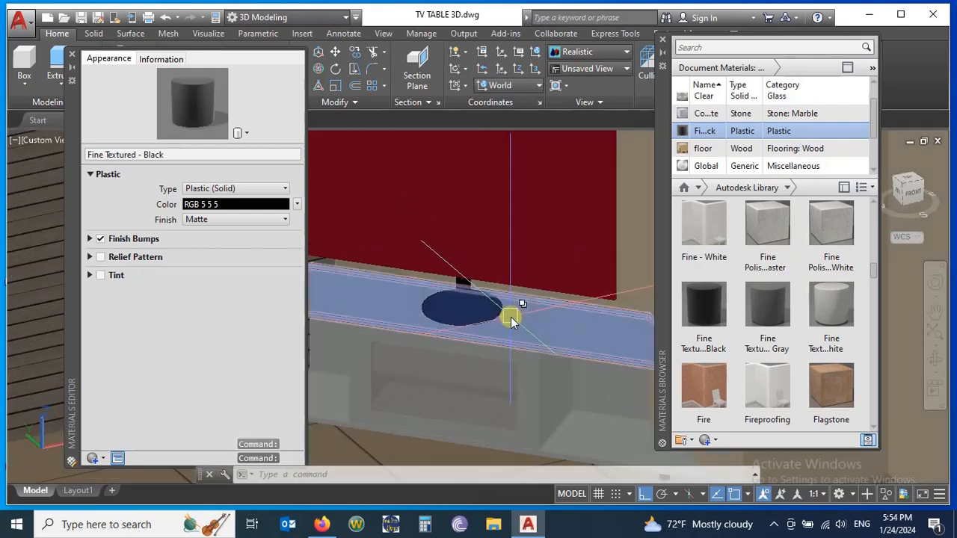
# - Choose Matte as the finish of the Fine Textured - Black material and close its editor
pyautogui.click(220, 221)
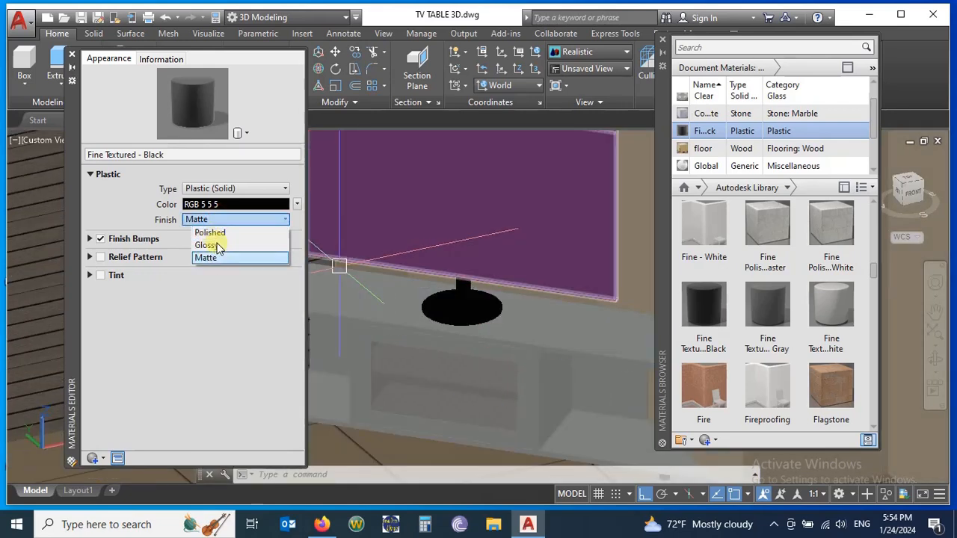
pyautogui.click(219, 257)
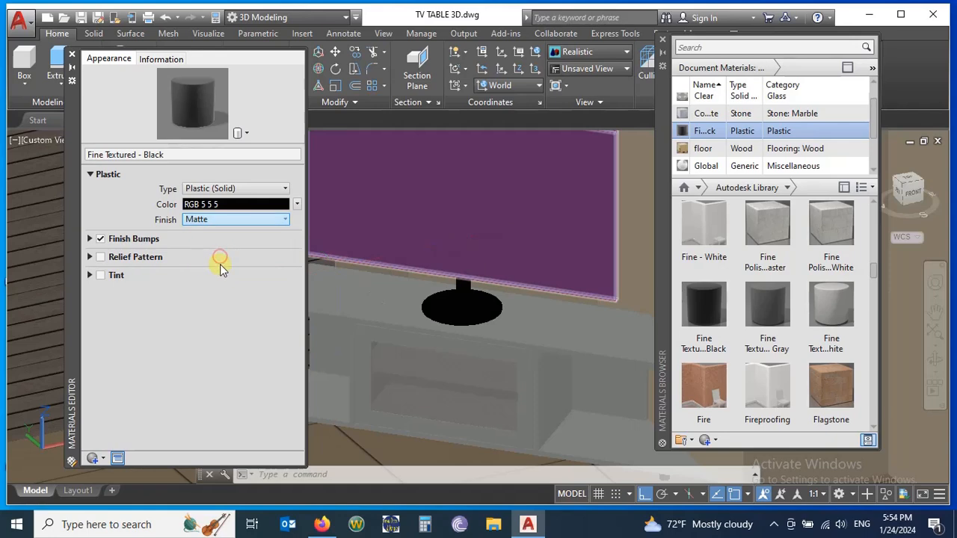
pyautogui.click(73, 56)
# - Duplicate the floor material in the document materials and rename the copy as lcd
pyautogui.scroll(-5, 289, 323)
pyautogui.keyDown('shift'); pyautogui.moveTo(289, 323); pyautogui.dragTo(333, 320, button='middle'); pyautogui.keyUp('shift')
pyautogui.scroll(4, 304, 267)
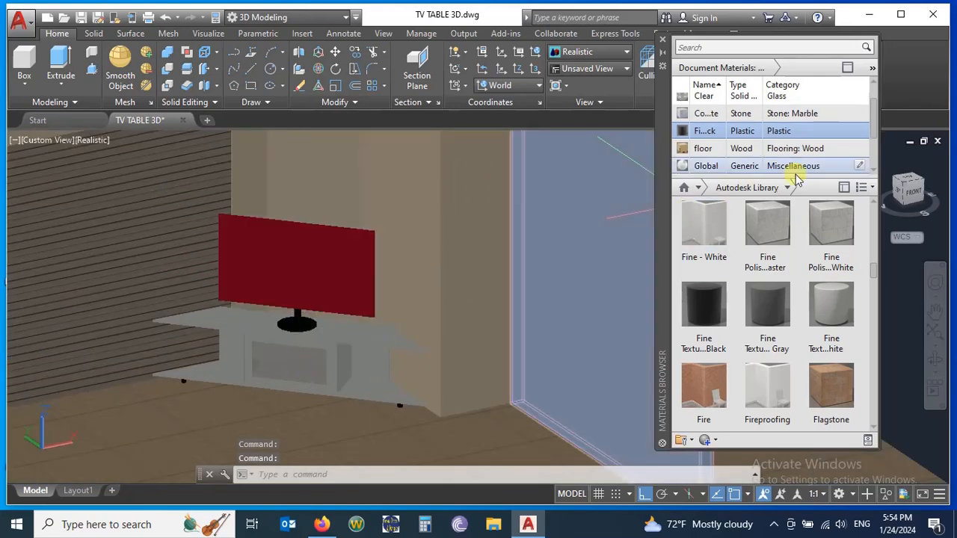
pyautogui.scroll(1, 775, 155)
pyautogui.scroll(-1, 775, 155)
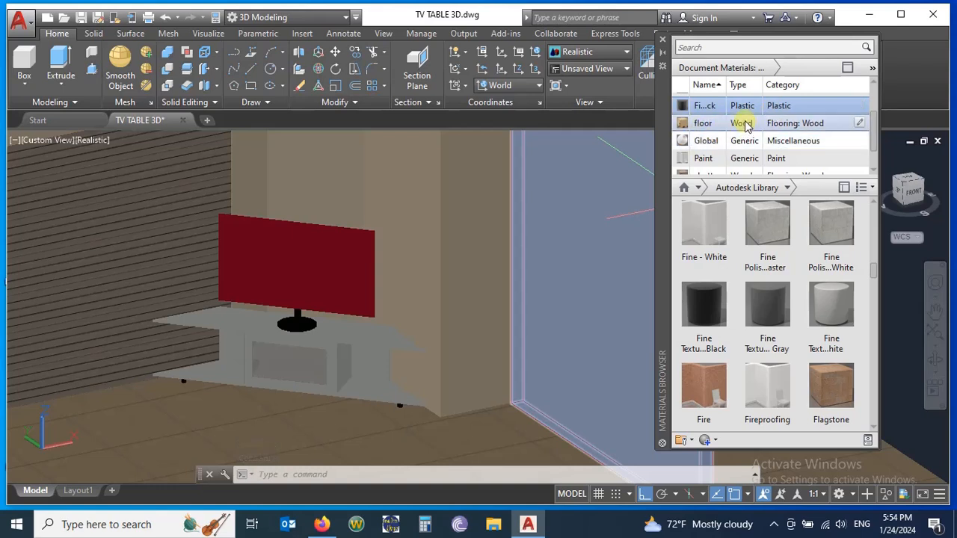
pyautogui.click(744, 126)
pyautogui.rightClick(744, 126)
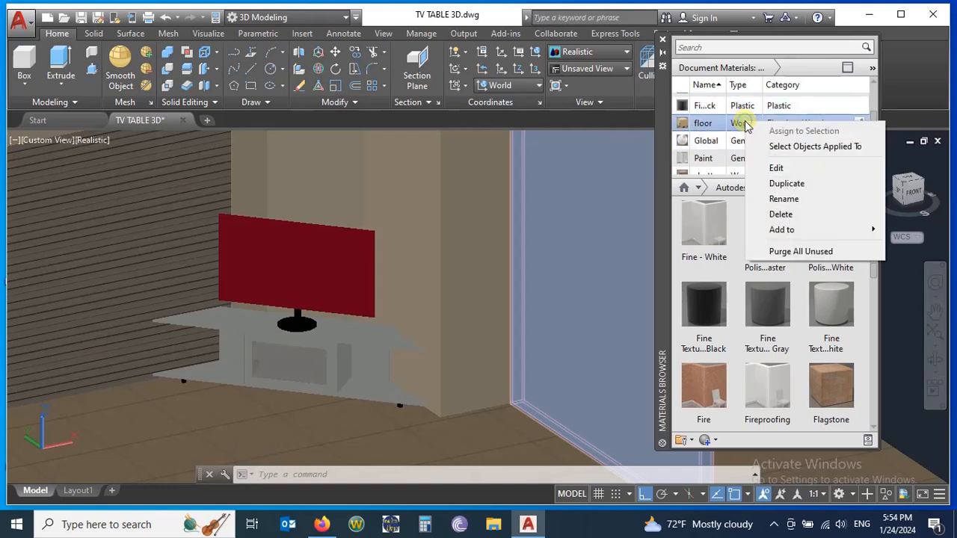
pyautogui.click(786, 183)
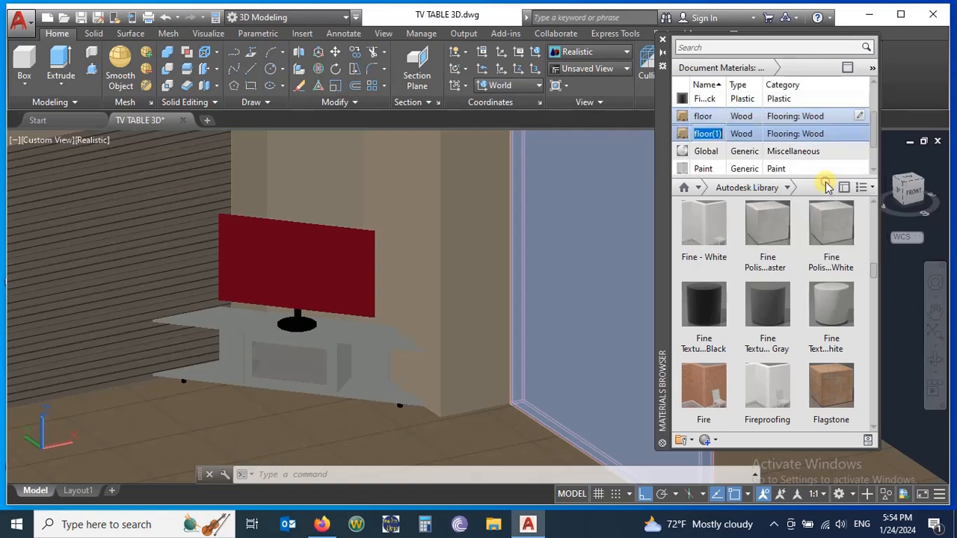
pyautogui.doubleClick(745, 138)
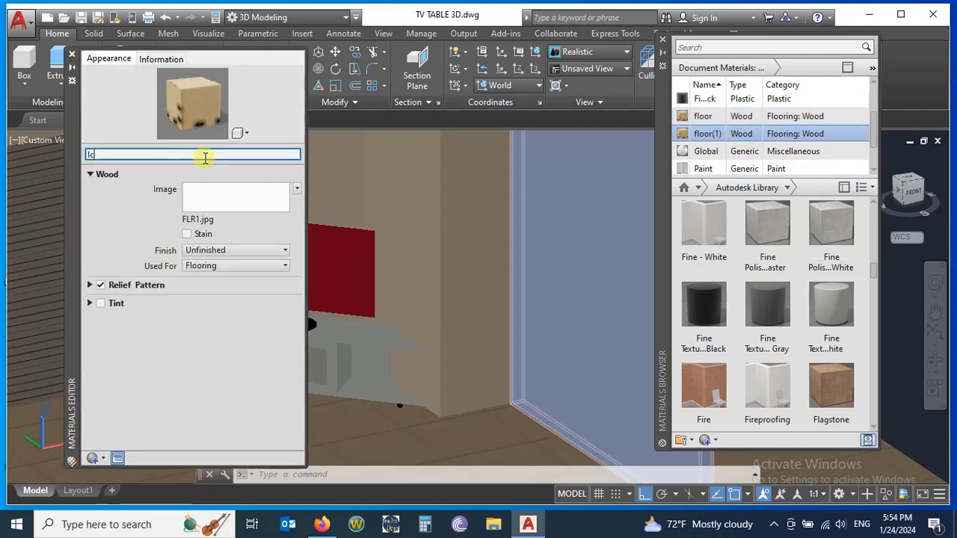
pyautogui.click(205, 158)
pyautogui.write('lcd')
pyautogui.press('Return')
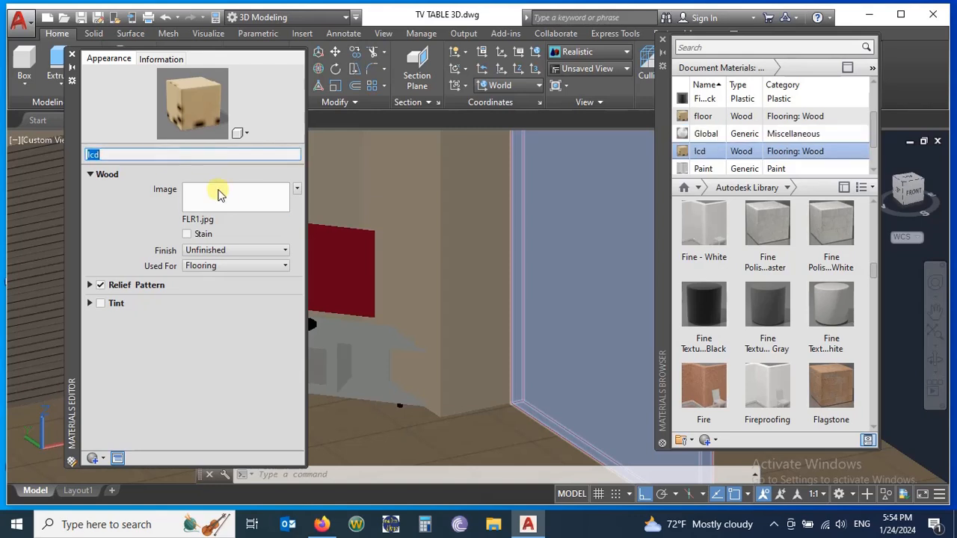
# - Replace the lcd material's image with l2.jpg from the led screen folder in MATERIAL
pyautogui.click(227, 208)
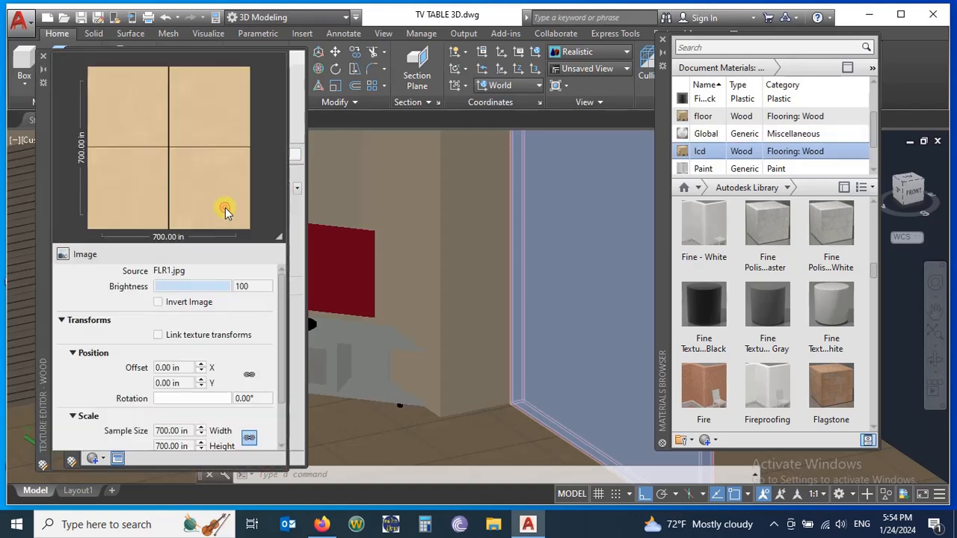
pyautogui.click(166, 271)
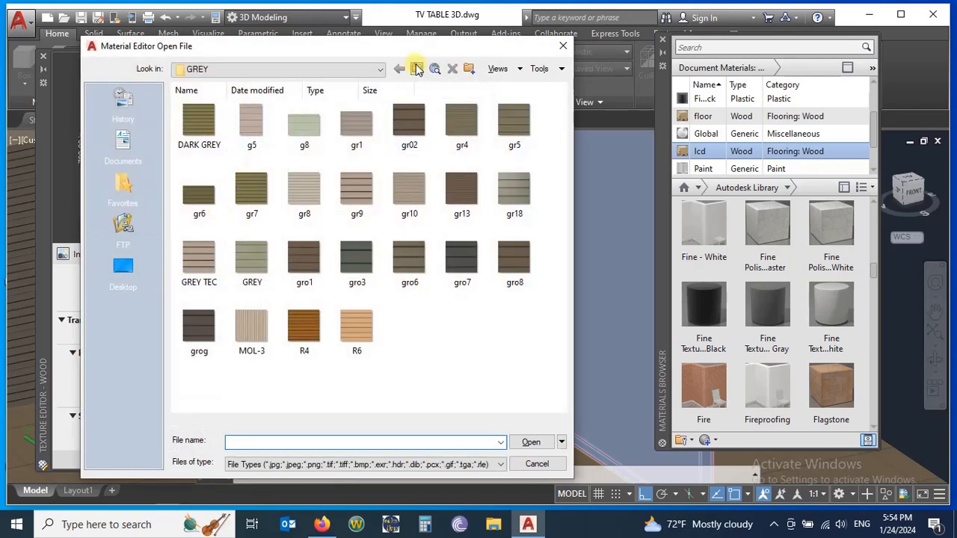
pyautogui.click(416, 69)
pyautogui.click(416, 69)
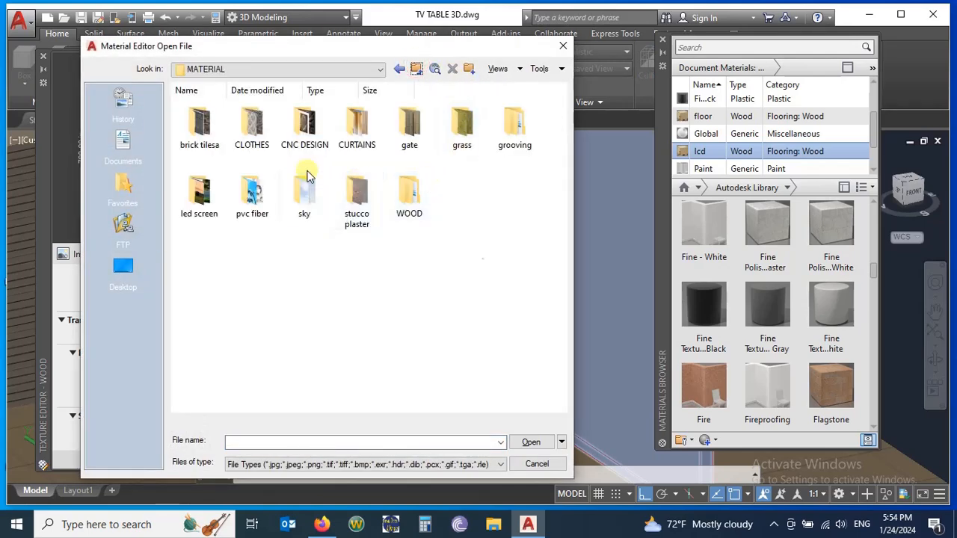
pyautogui.doubleClick(199, 195)
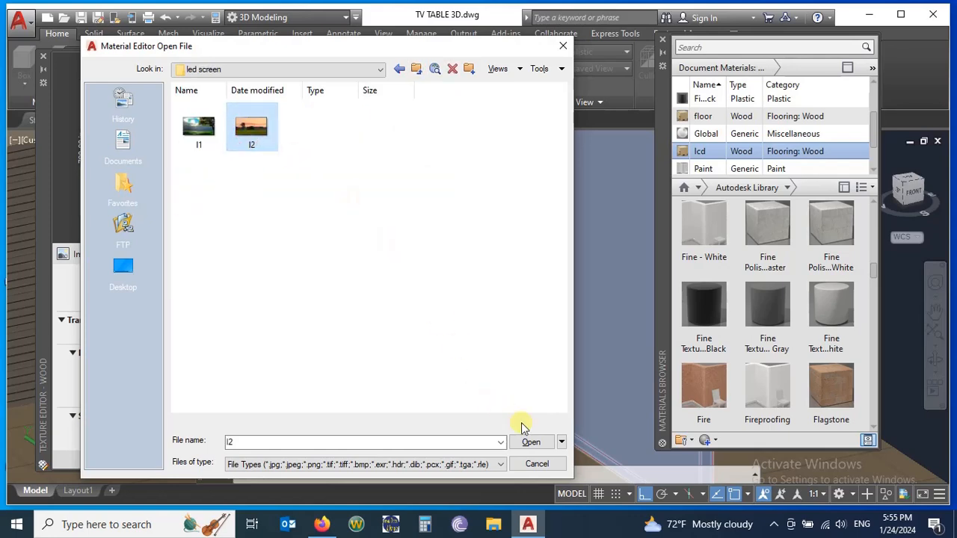
pyautogui.click(532, 443)
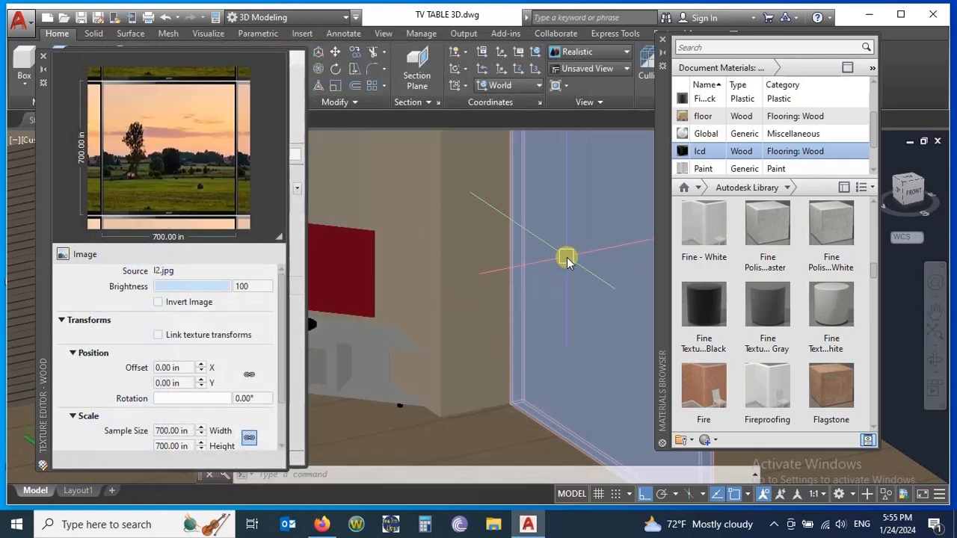
# - Apply the lcd material to the TV screen solid
pyautogui.scroll(-3, 566, 258)
pyautogui.scroll(5, 481, 245)
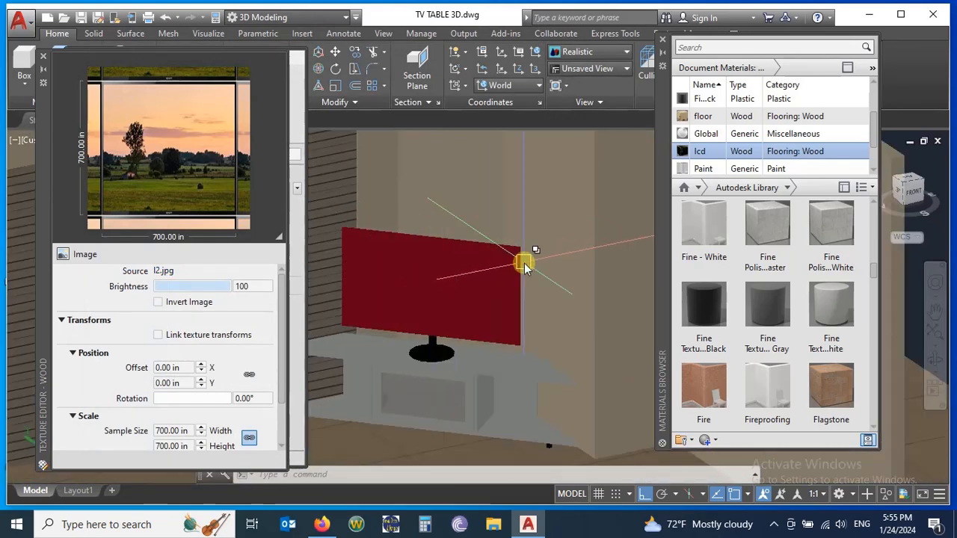
pyautogui.click(438, 277)
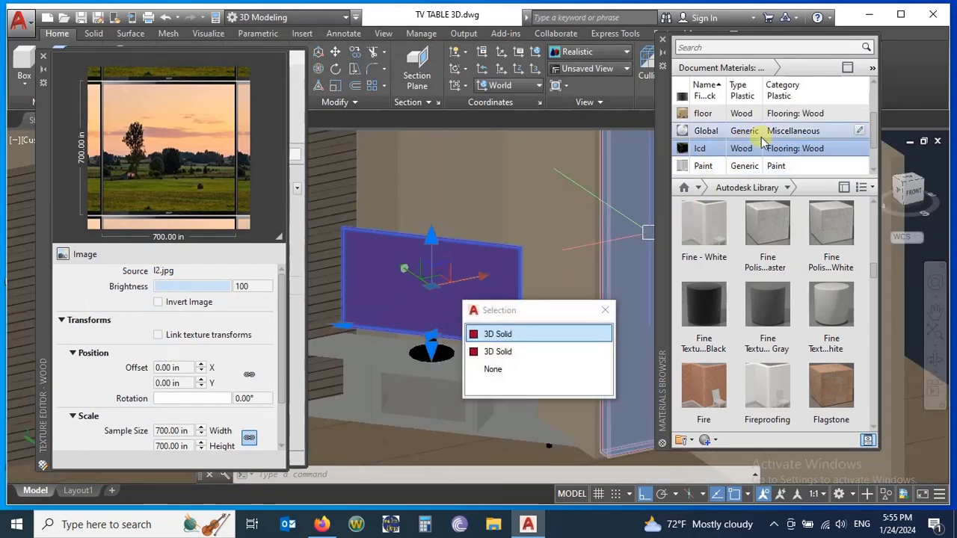
pyautogui.click(738, 149)
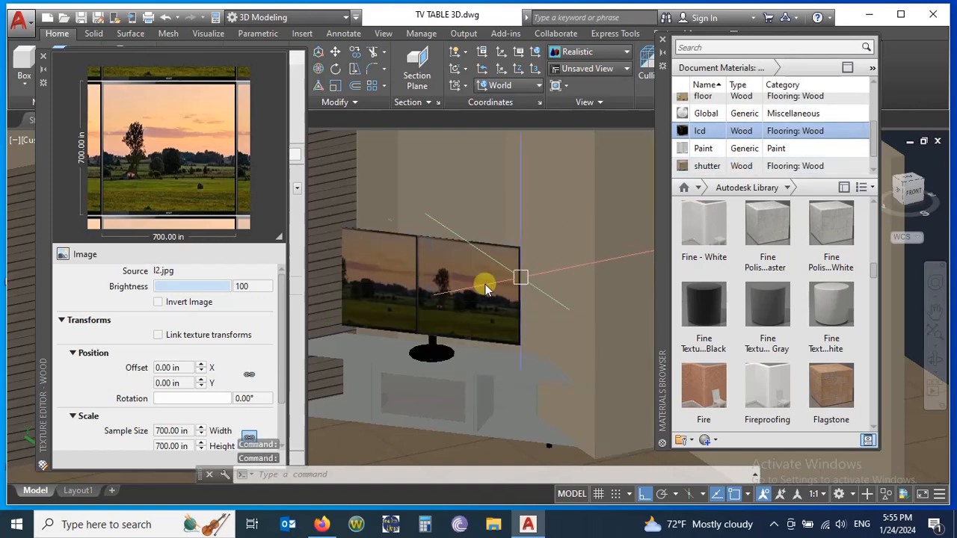
# - Check the length and height of the TV screen solid for sizing its image
pyautogui.scroll(1, 570, 262)
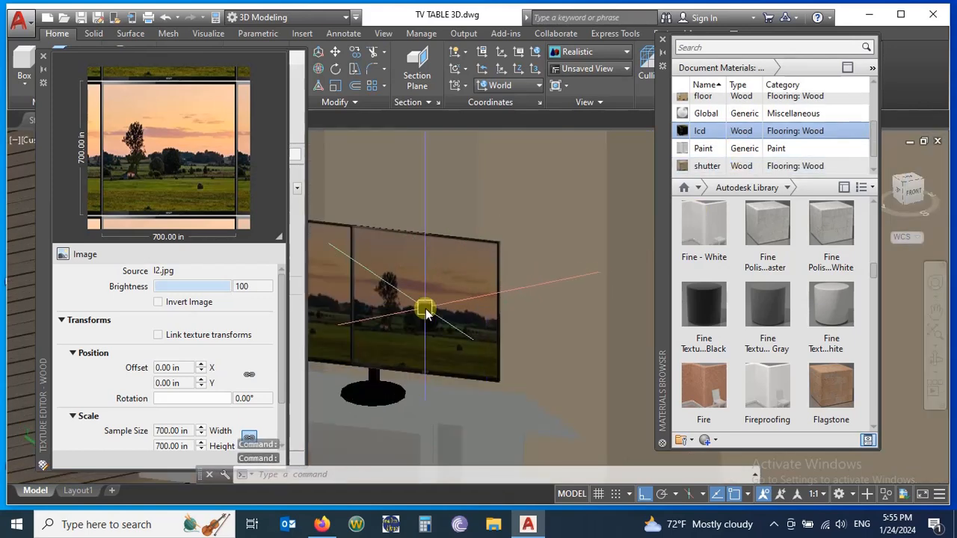
pyautogui.scroll(-4, 596, 262)
pyautogui.scroll(6, 529, 275)
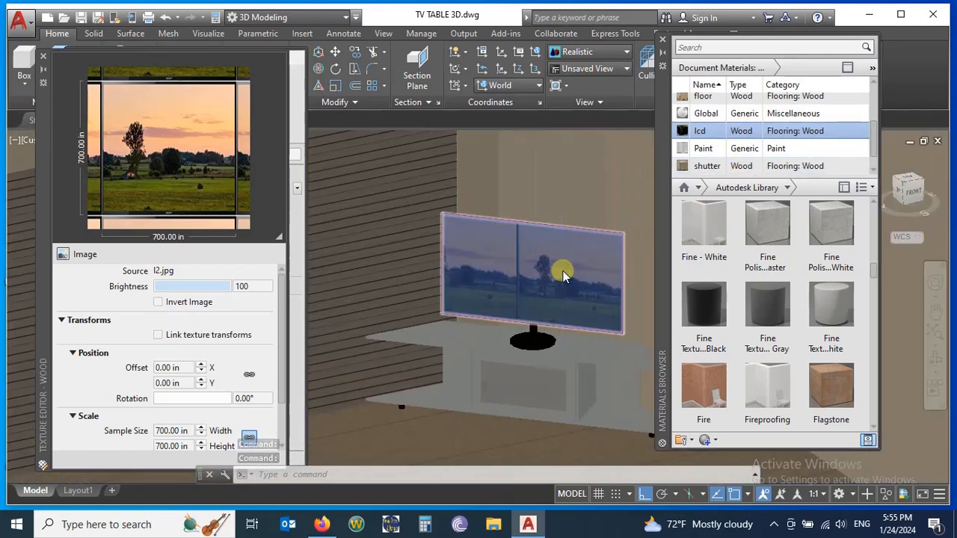
pyautogui.click(522, 266)
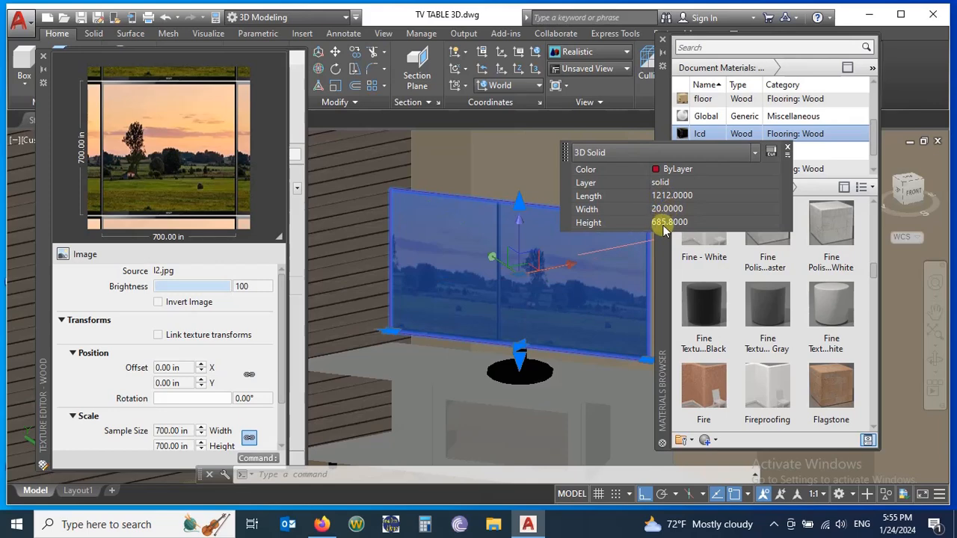
pyautogui.click(787, 147)
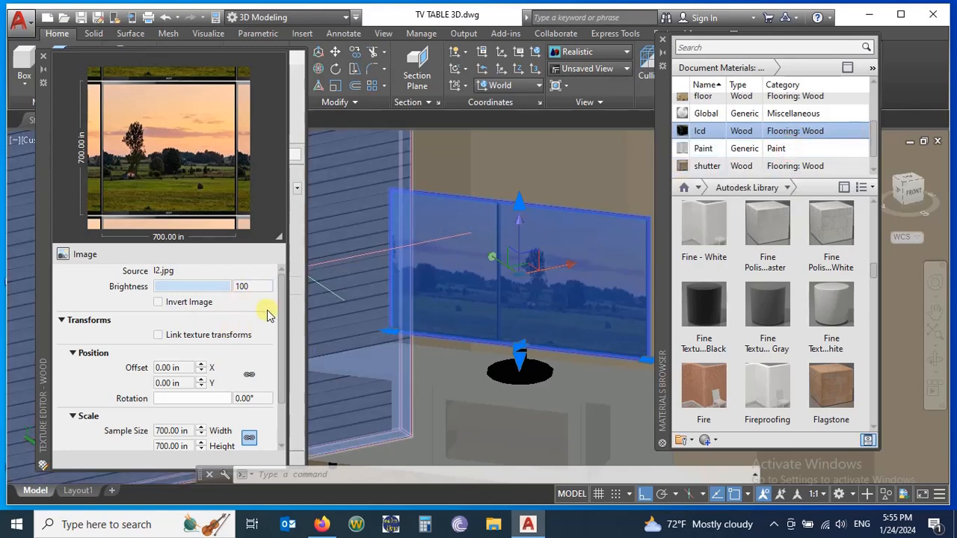
pyautogui.moveTo(282, 295); pyautogui.dragTo(282, 351)
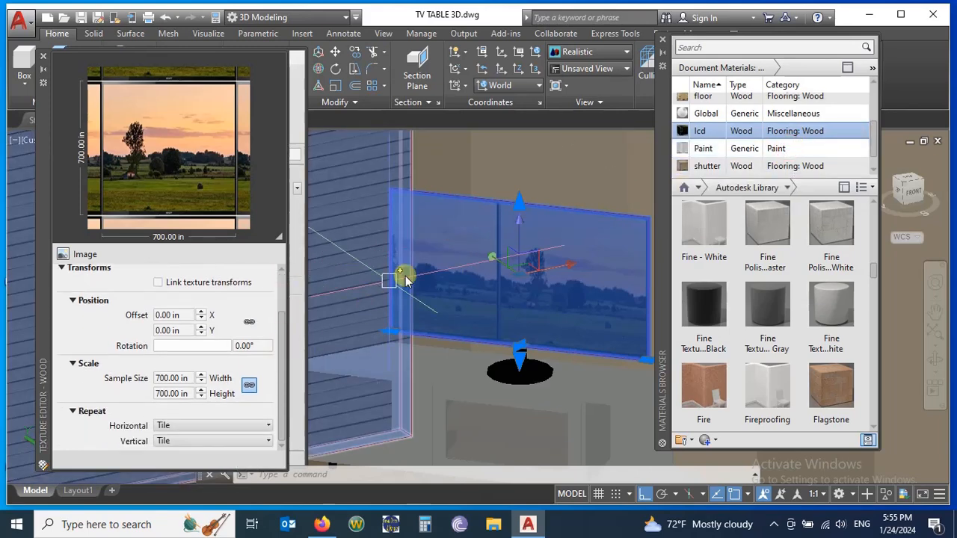
pyautogui.click(476, 254)
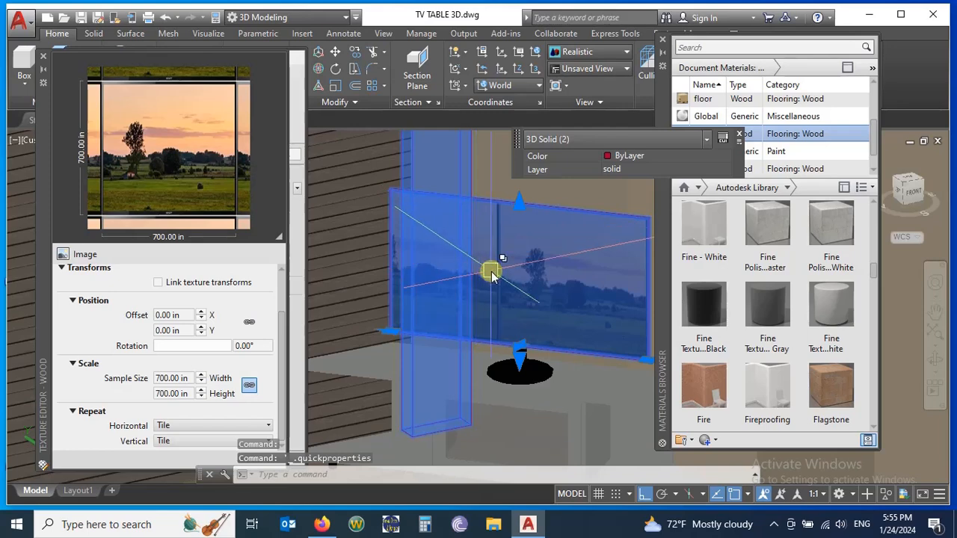
pyautogui.press('Escape')
pyautogui.click(565, 282)
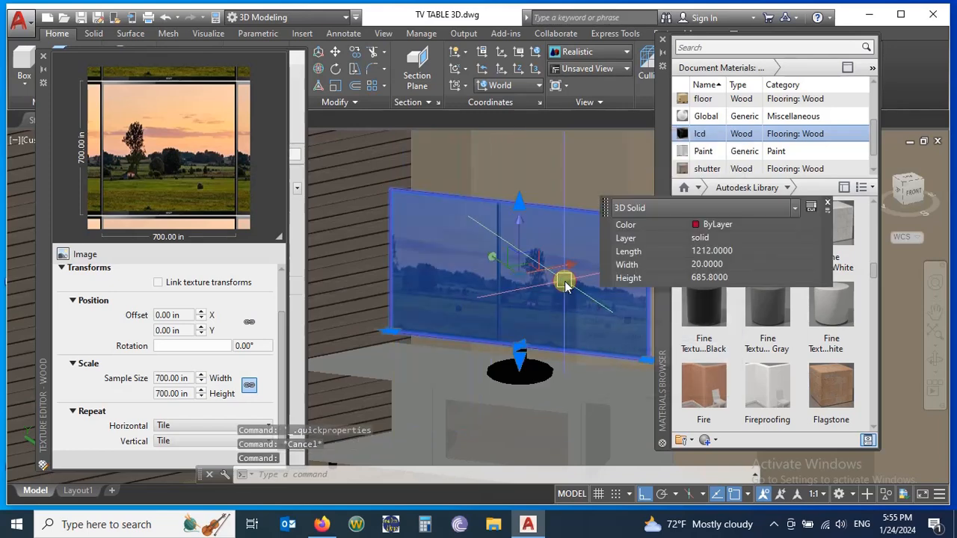
pyautogui.press('Escape')
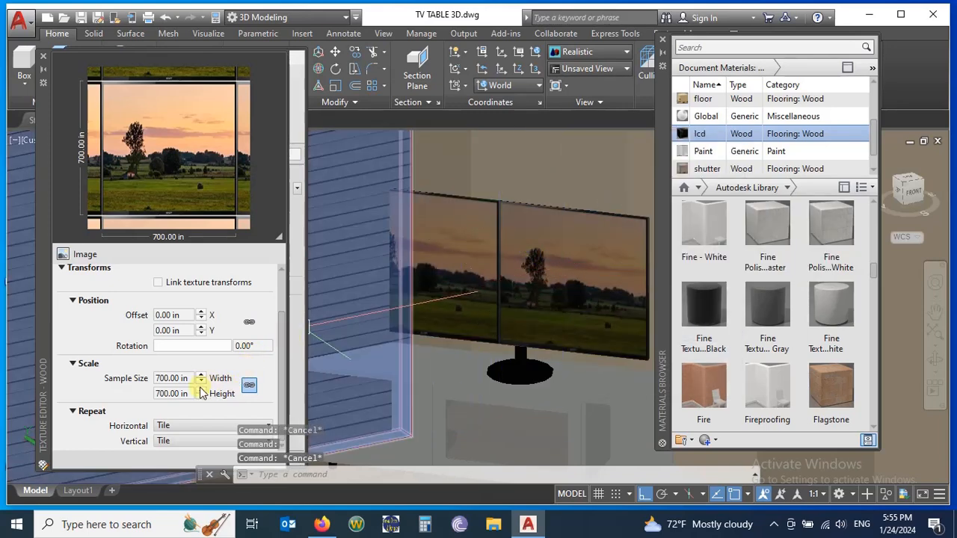
# - Unlink the lcd image's sample size, set it to 1212 in wide and 685.80 in high, and close the material windows
pyautogui.click(250, 386)
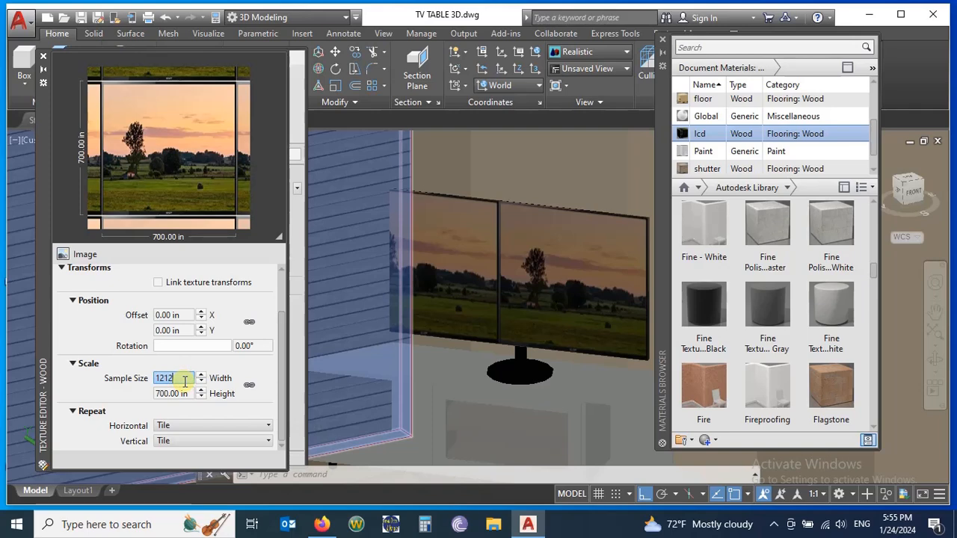
pyautogui.press('Return')
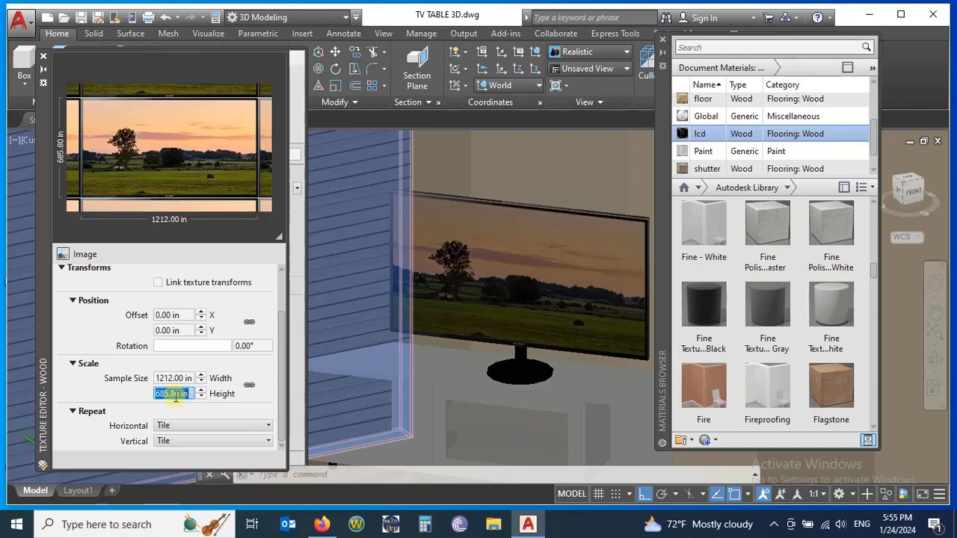
pyautogui.click(43, 58)
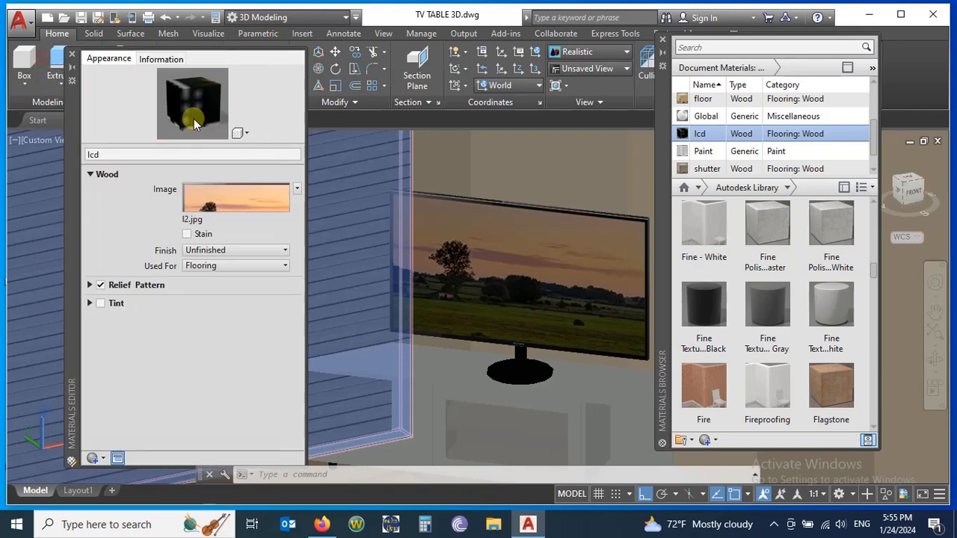
pyautogui.click(72, 55)
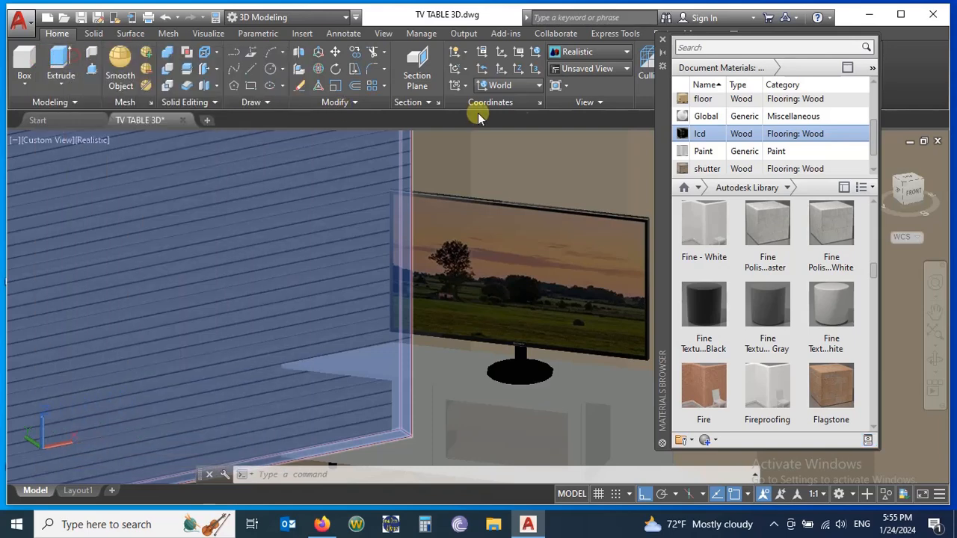
pyautogui.click(662, 42)
# - Examine the TV, its table and the surrounding walls and floor from several angles
pyautogui.scroll(-5, 496, 212)
pyautogui.keyDown('shift'); pyautogui.moveTo(554, 218); pyautogui.dragTo(576, 194, button='middle'); pyautogui.keyUp('shift')
pyautogui.scroll(3, 554, 250)
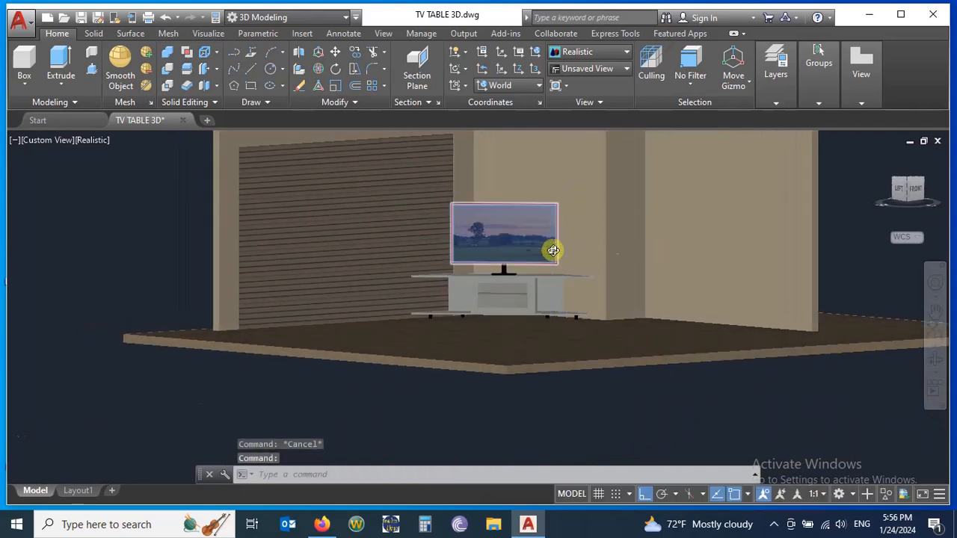
pyautogui.keyDown('shift'); pyautogui.moveTo(553, 254); pyautogui.dragTo(551, 308, button='middle'); pyautogui.keyUp('shift')
pyautogui.scroll(5, 542, 294)
pyautogui.scroll(-3, 551, 295)
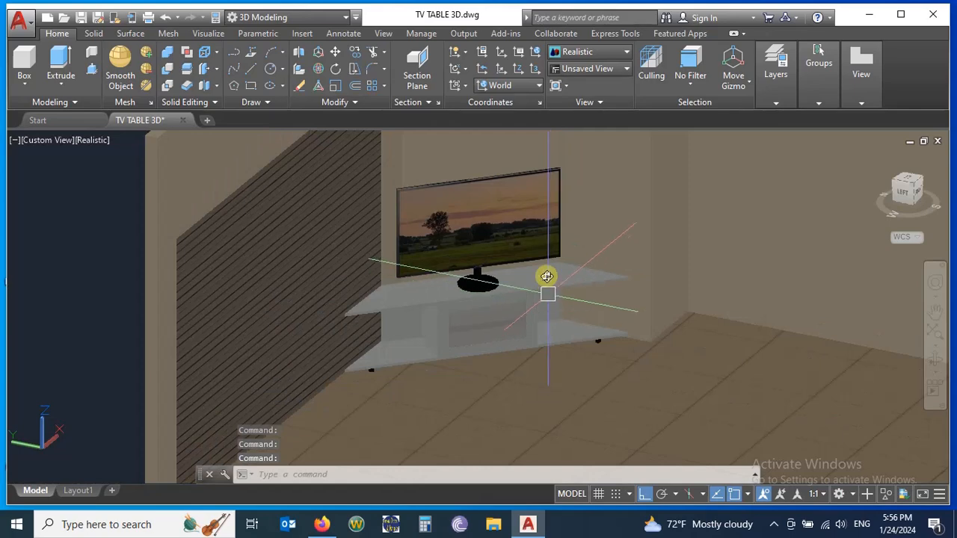
pyautogui.scroll(5, 553, 241)
pyautogui.keyDown('shift'); pyautogui.moveTo(553, 242); pyautogui.dragTo(518, 312, button='middle'); pyautogui.keyUp('shift')
pyautogui.scroll(-3, 568, 254)
pyautogui.scroll(-5, 529, 274)
pyautogui.click(531, 336)
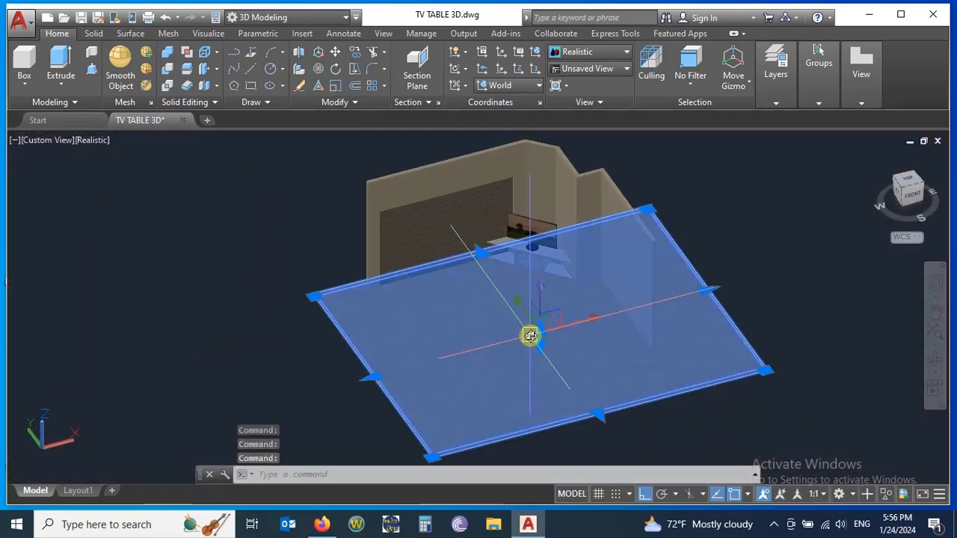
# - In the Top view, place a camera outside the floor's southwest corner, target it beyond the TV corner, and select it for preview
pyautogui.click(908, 186)
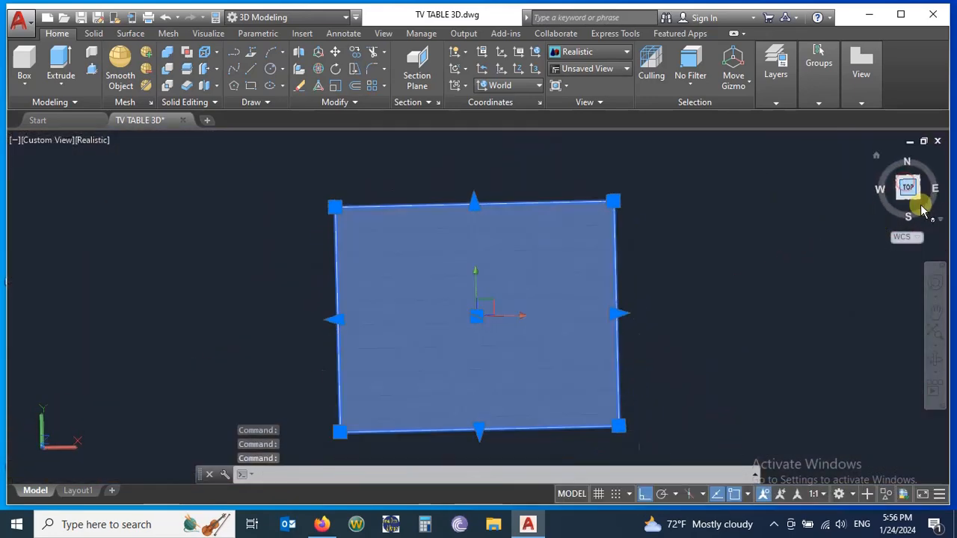
pyautogui.press('Escape')
pyautogui.scroll(-2, 693, 237)
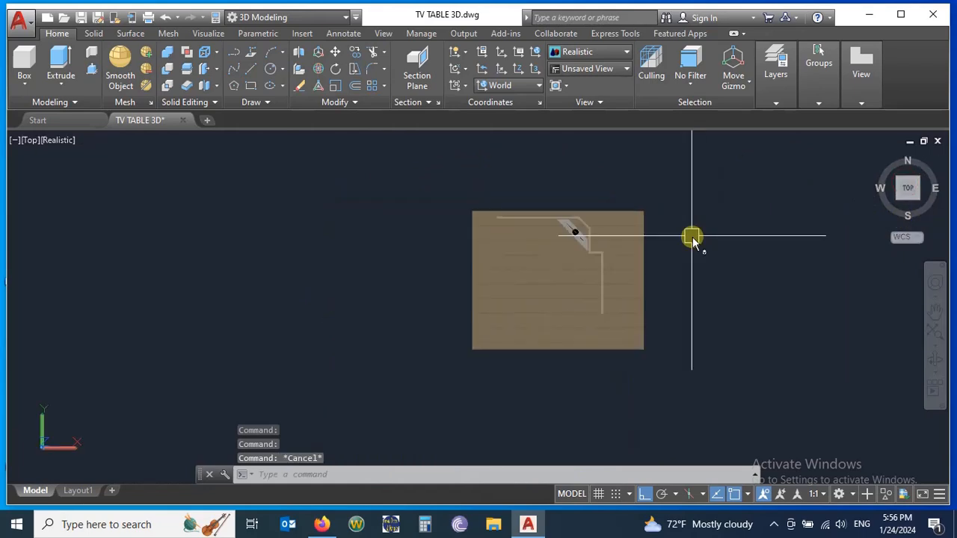
pyautogui.click(732, 244)
pyautogui.write('c')
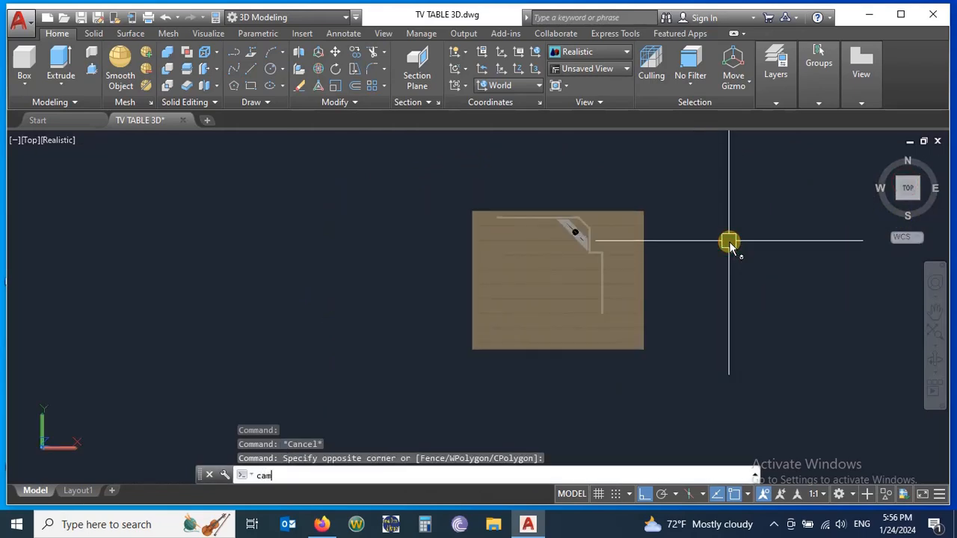
pyautogui.write('am')
pyautogui.press('Return')
pyautogui.click(445, 370)
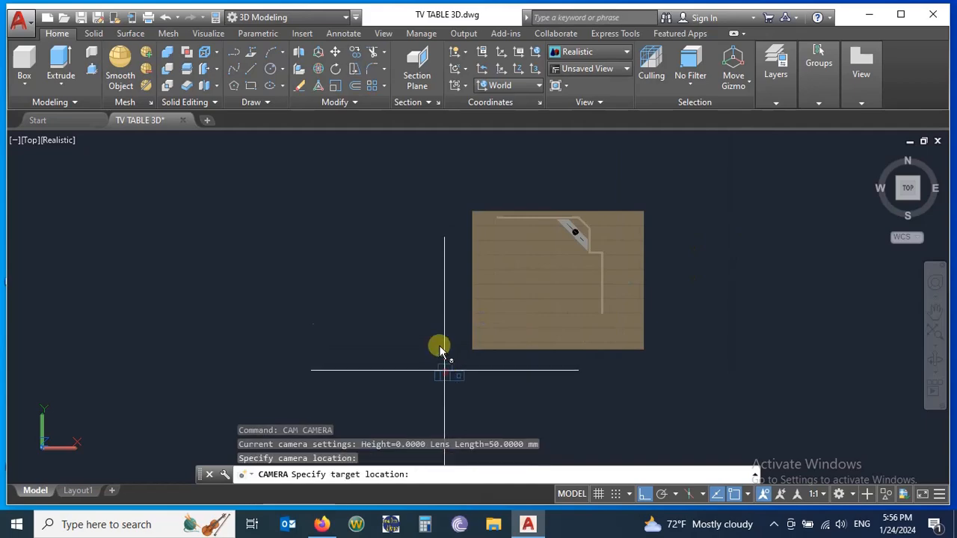
pyautogui.click(611, 187)
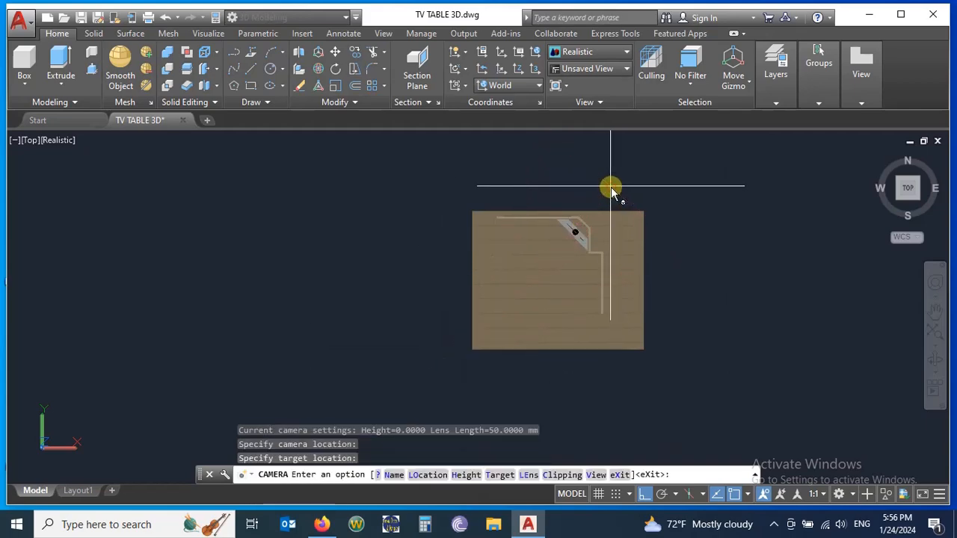
pyautogui.press('Return')
pyautogui.click(457, 377)
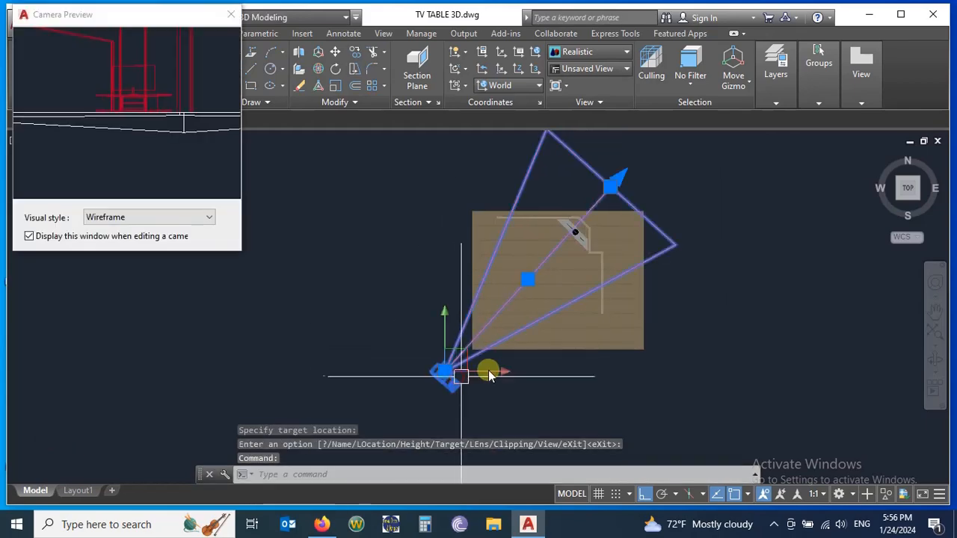
# - View the selected camera and the room in 3D from the front and set the camera preview's visual style to Realistic
pyautogui.keyDown('shift'); pyautogui.moveTo(573, 354); pyautogui.dragTo(572, 242, button='middle'); pyautogui.keyUp('shift')
pyautogui.click(449, 336)
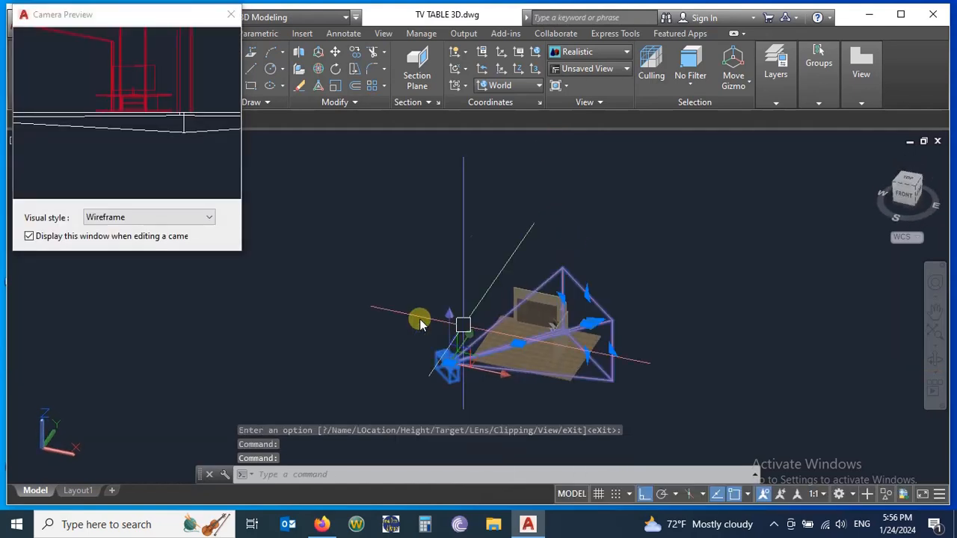
pyautogui.click(150, 217)
pyautogui.click(115, 254)
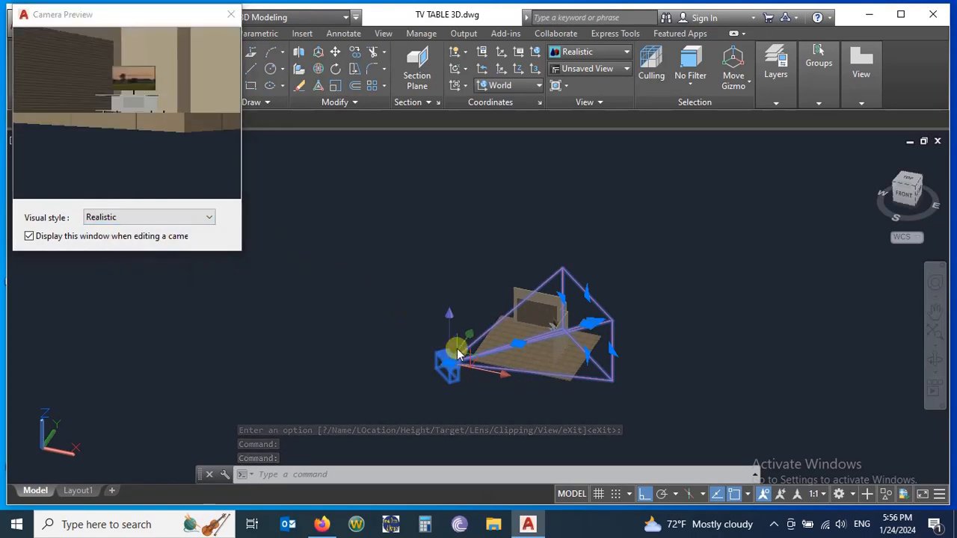
# - Raise the camera vertically above its placed position and slightly narrow its field of view around the TV corner
pyautogui.scroll(5, 448, 352)
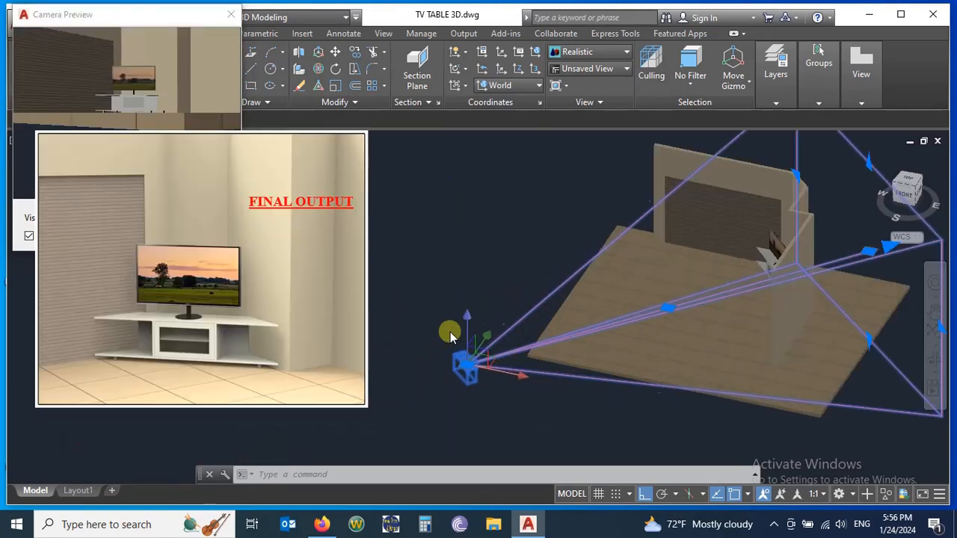
pyautogui.scroll(-2, 455, 329)
pyautogui.click(458, 361)
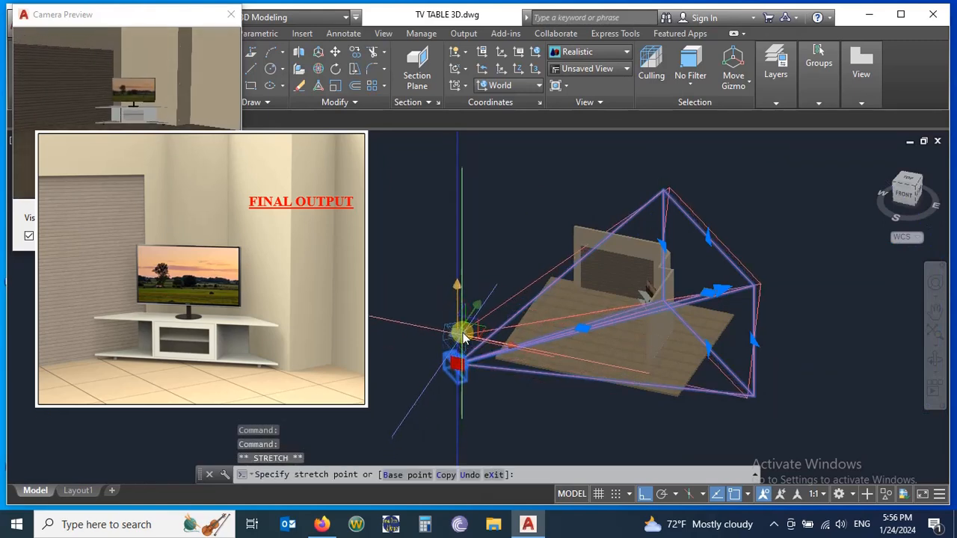
pyautogui.click(462, 335)
pyautogui.click(669, 382)
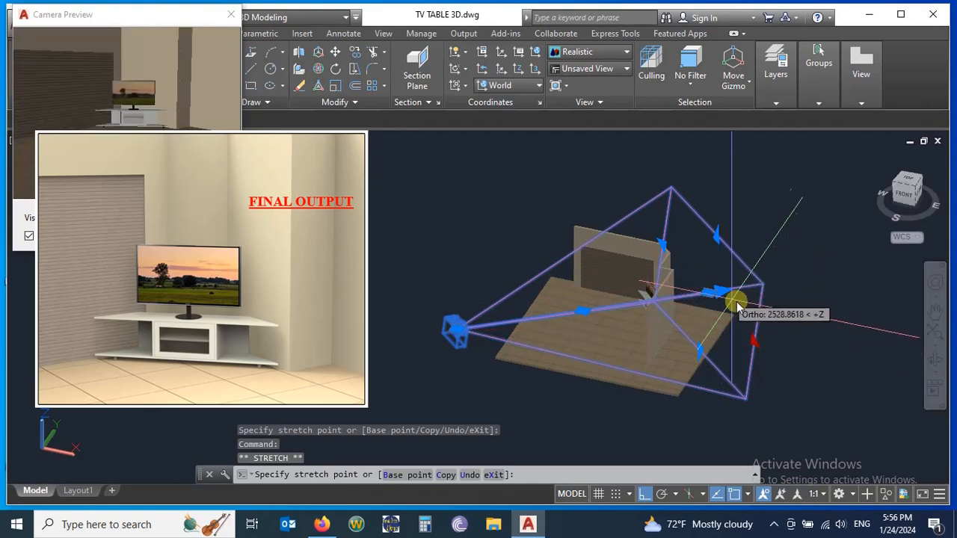
pyautogui.click(762, 335)
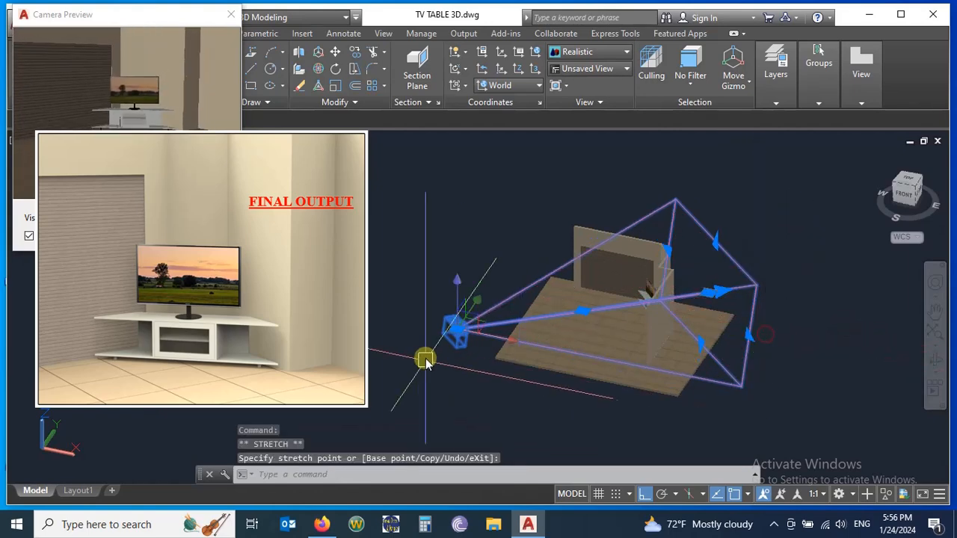
# - Shift the camera horizontally along the X axis toward the floor to reframe the TV corner
pyautogui.click(454, 326)
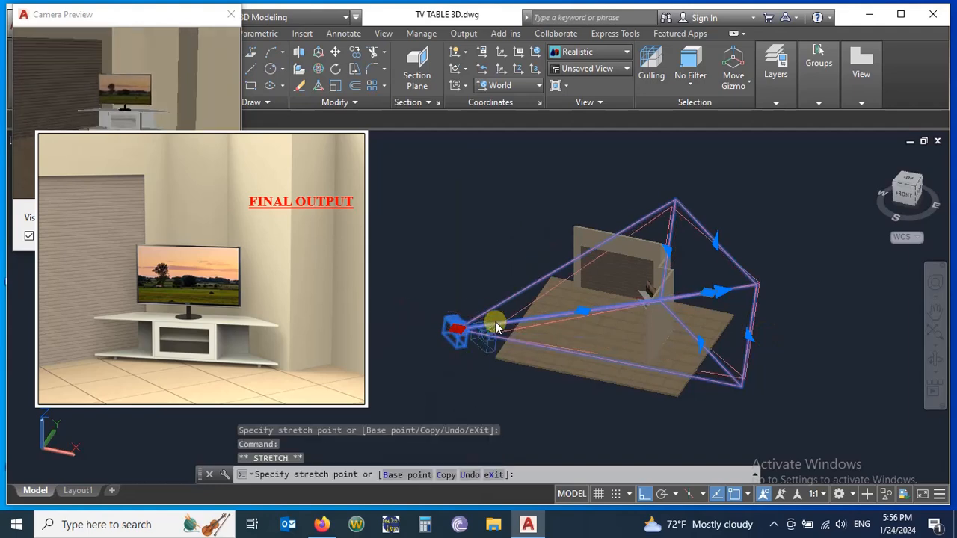